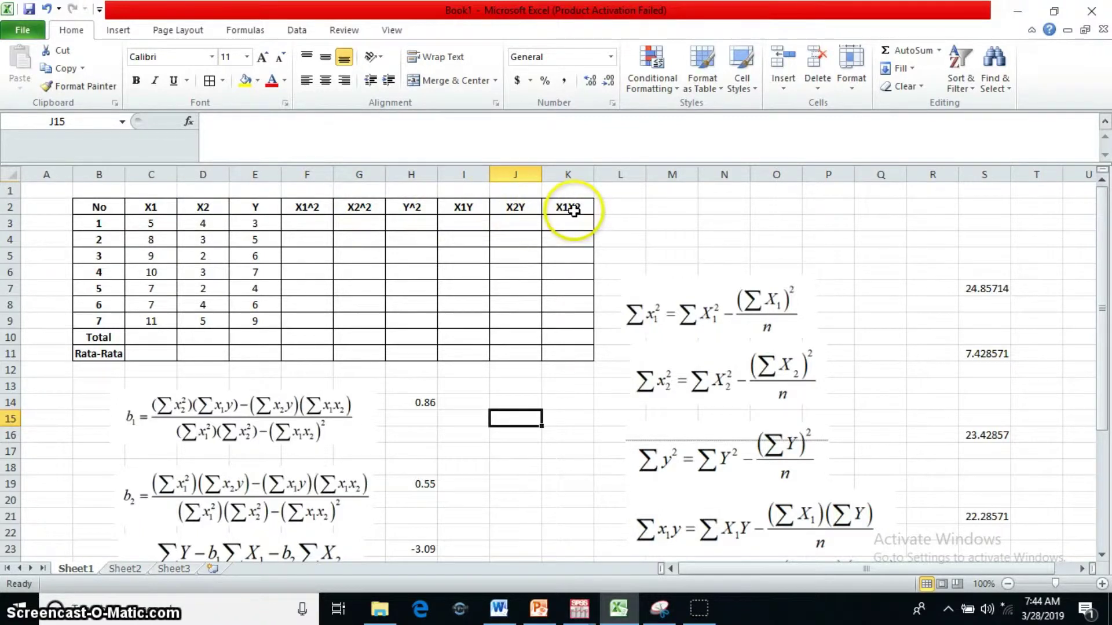
# Step: Calculate the X1^2 column by entering =C3^2 in F3 and filling the formula down to F9
pyautogui.click(297, 225)
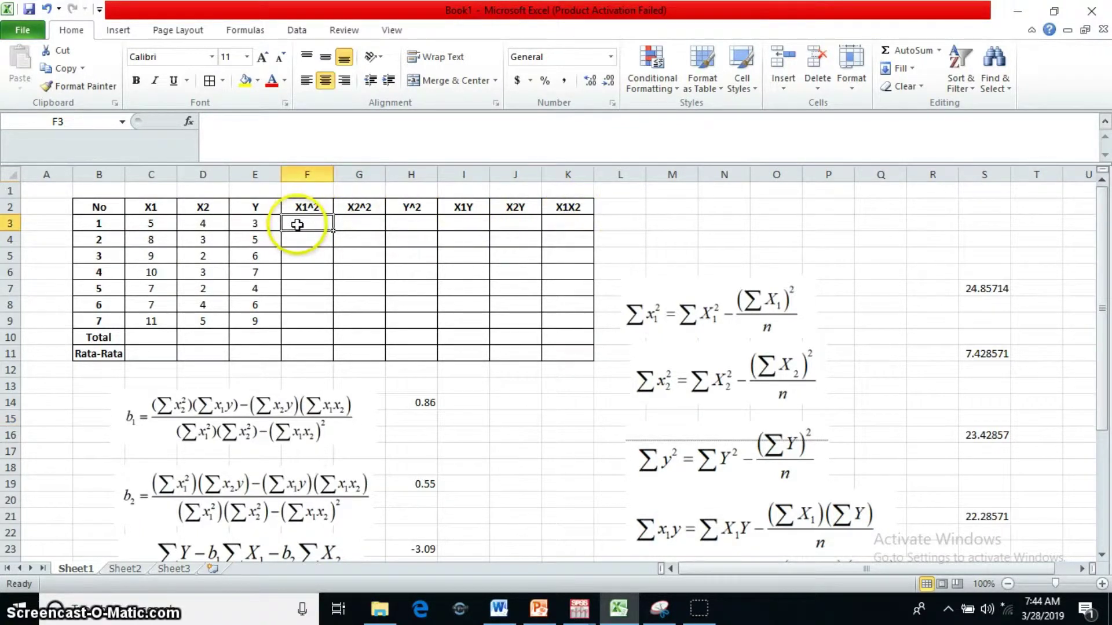
pyautogui.write('=')
pyautogui.click(161, 222)
pyautogui.write('^2')
pyautogui.press('Return')
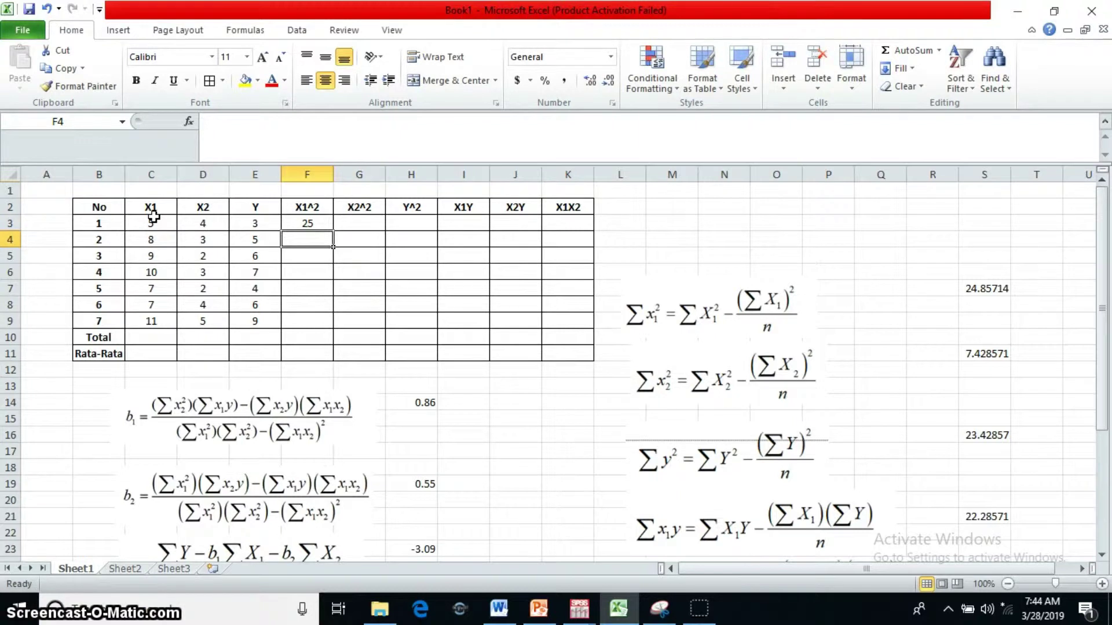
pyautogui.click(318, 224)
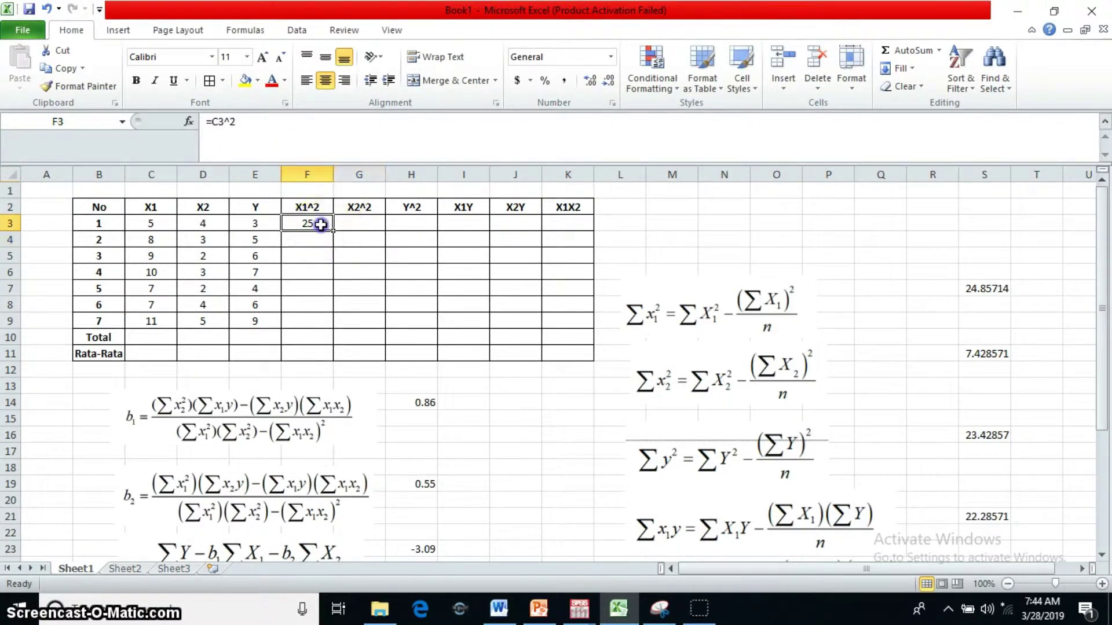
pyautogui.moveTo(333, 231); pyautogui.dragTo(326, 323)
# Step: Calculate the X2^2 column by entering =D3^2 in G3 and filling the formula down to G9
pyautogui.click(369, 227)
pyautogui.write('=')
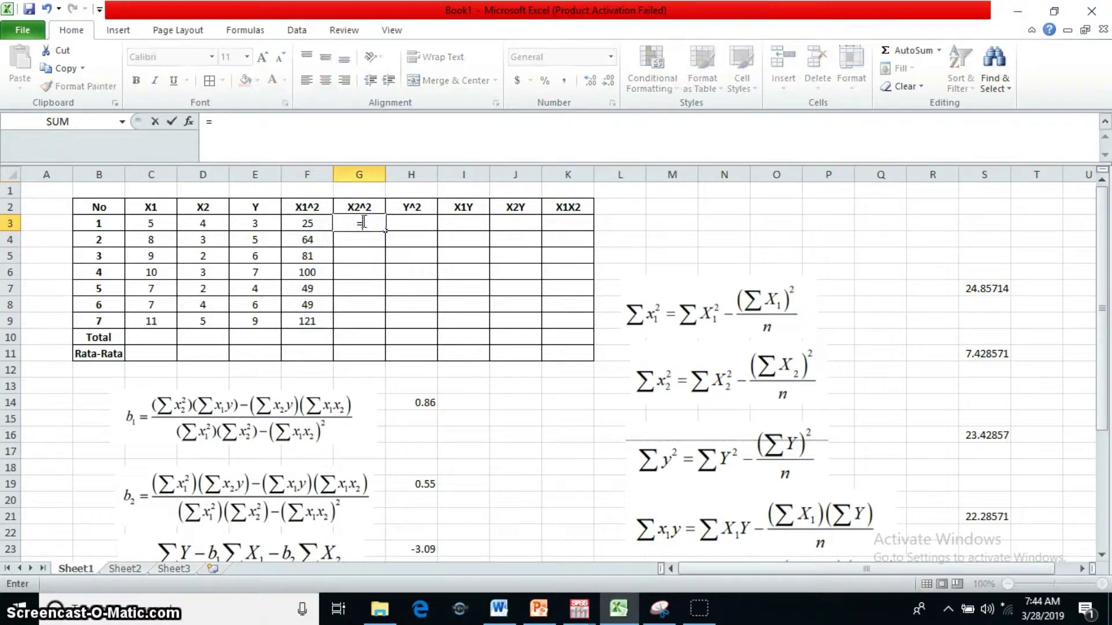
pyautogui.click(209, 226)
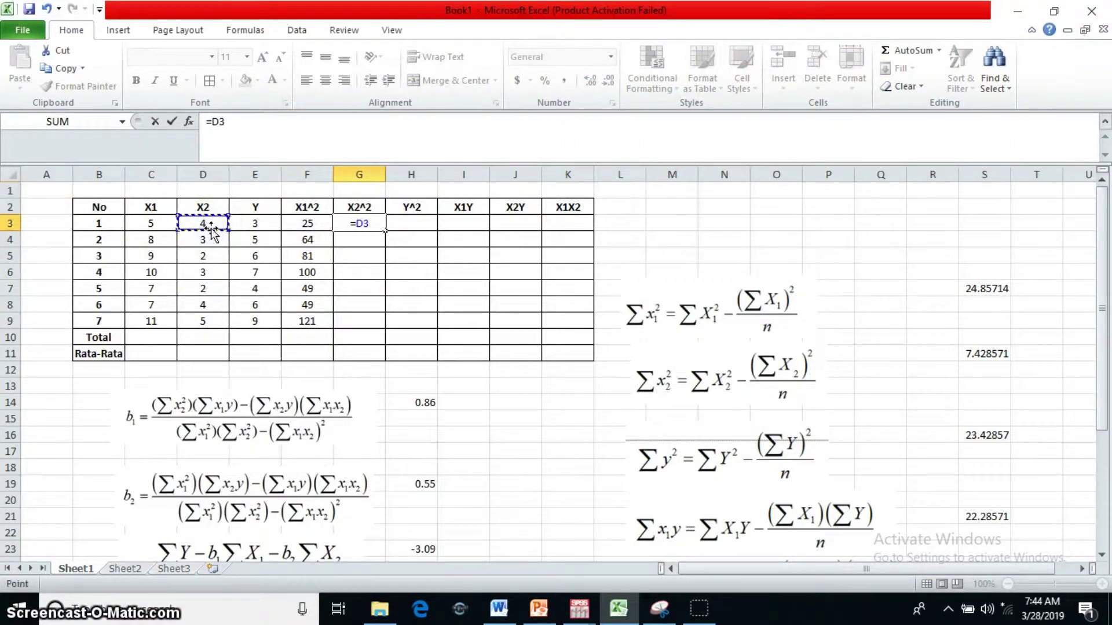
pyautogui.write('^2')
pyautogui.press('Return')
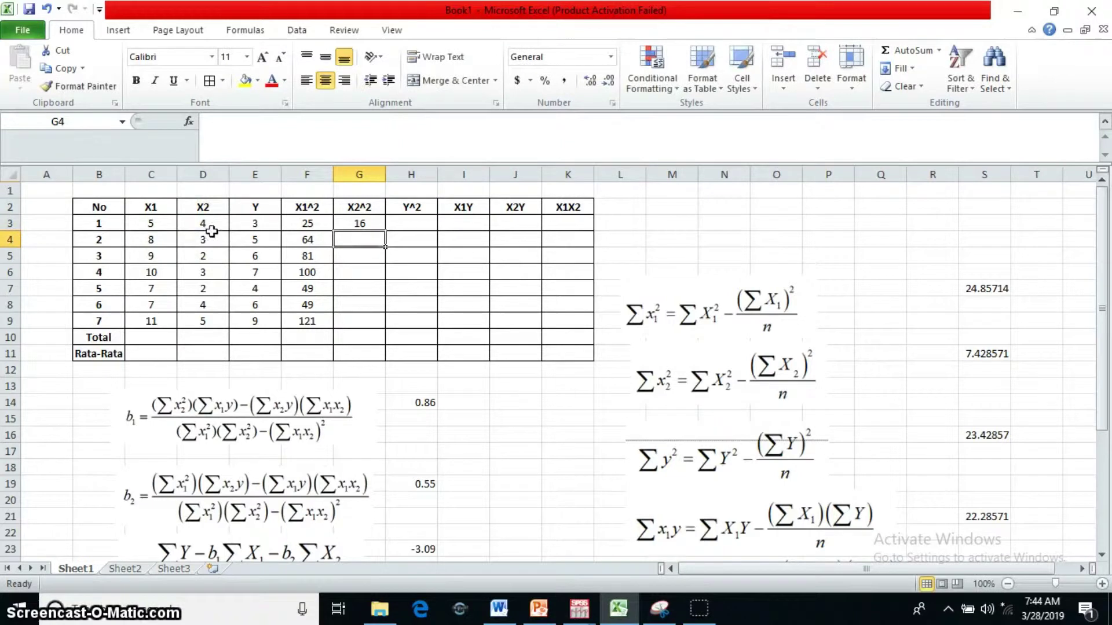
pyautogui.click(371, 223)
pyautogui.moveTo(387, 232); pyautogui.dragTo(370, 322)
# Step: Calculate the Y^2 column by entering =E3^2 in H3 and filling the formula down to H9
pyautogui.click(428, 230)
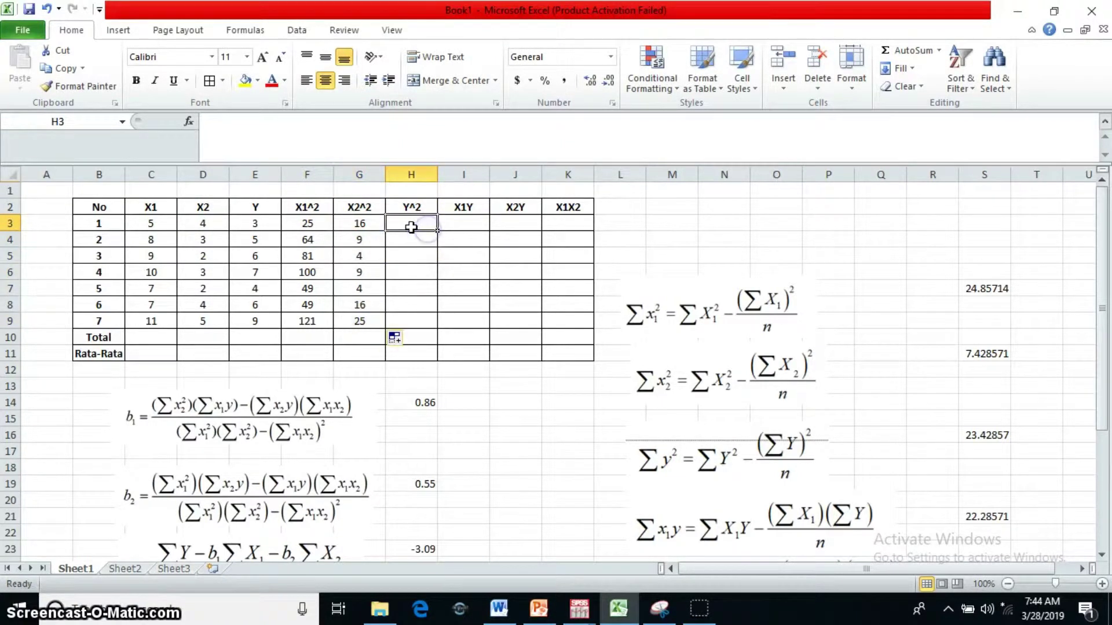
pyautogui.write('=')
pyautogui.click(262, 224)
pyautogui.write('^2')
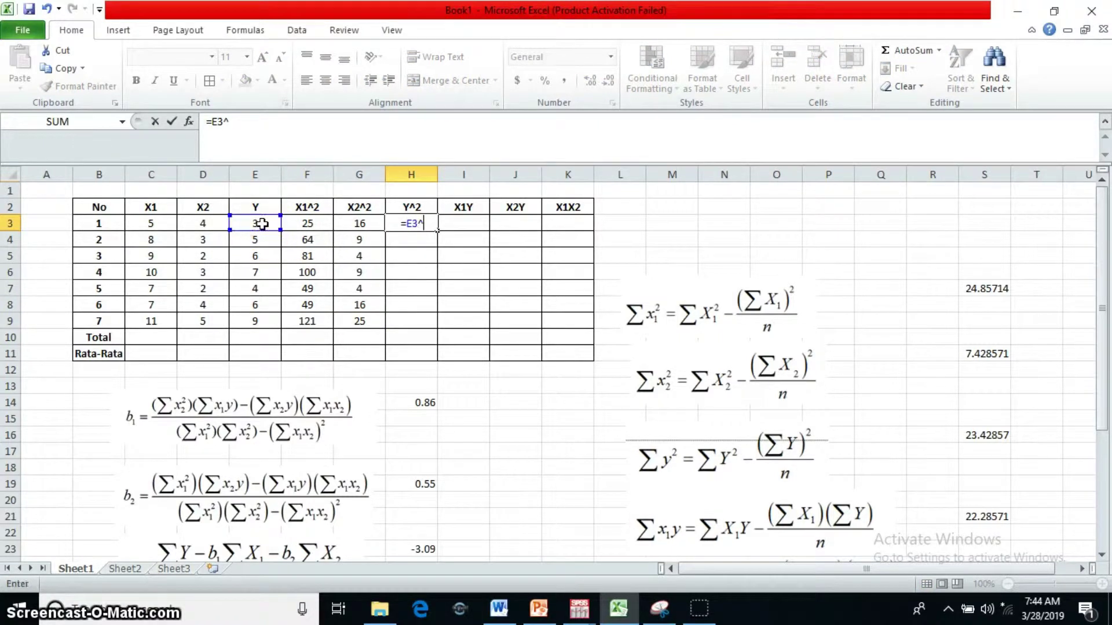
pyautogui.press('Return')
pyautogui.click(414, 225)
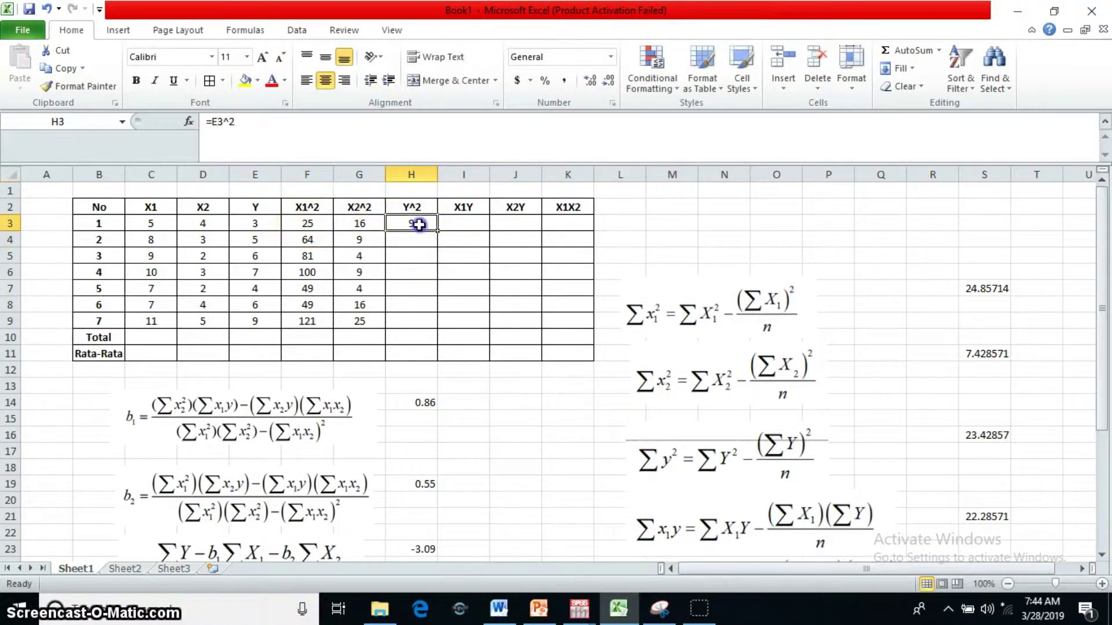
pyautogui.moveTo(424, 312); pyautogui.dragTo(428, 328)
# Step: Calculate the X1Y column by entering =C3*E3 in I3 and filling the formula down to I9
pyautogui.click(460, 225)
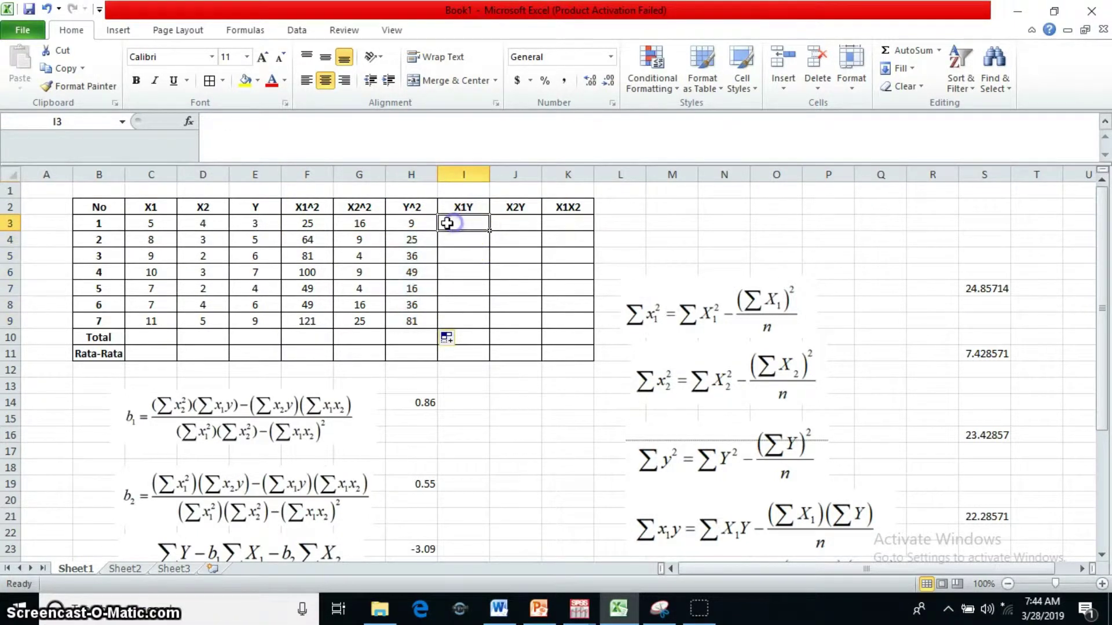
pyautogui.write('=')
pyautogui.click(159, 223)
pyautogui.write('*')
pyautogui.click(252, 225)
pyautogui.press('Return')
pyautogui.click(498, 222)
pyautogui.click(483, 224)
pyautogui.moveTo(490, 229); pyautogui.dragTo(484, 322)
# Step: Calculate the X2Y column by entering =D3*E3 in J3 and filling the formula down to J9
pyautogui.click(527, 233)
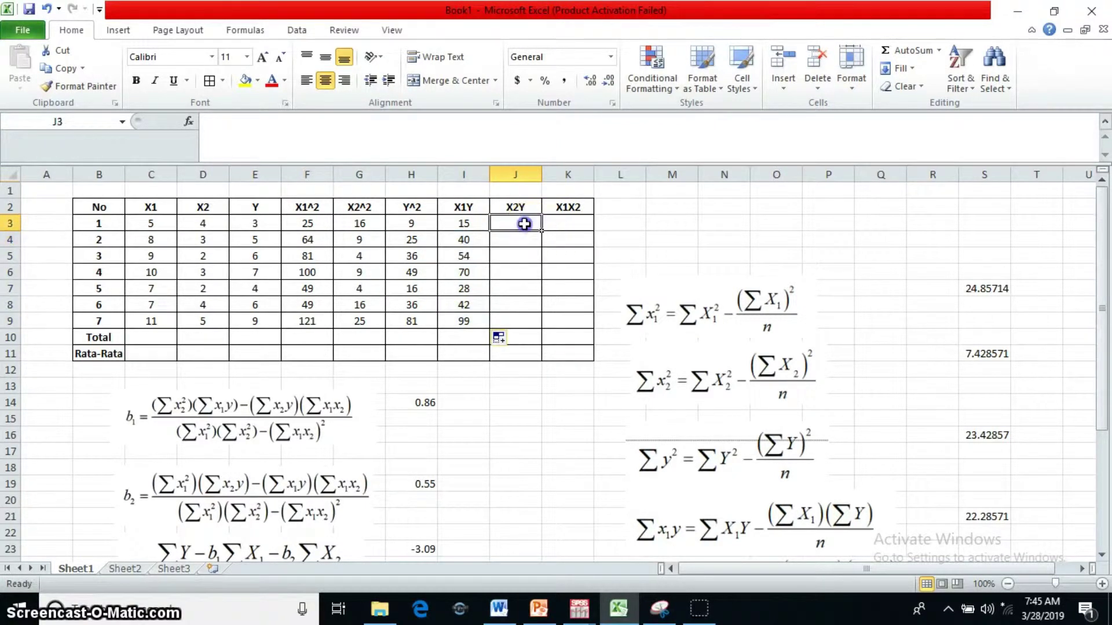
pyautogui.write('=')
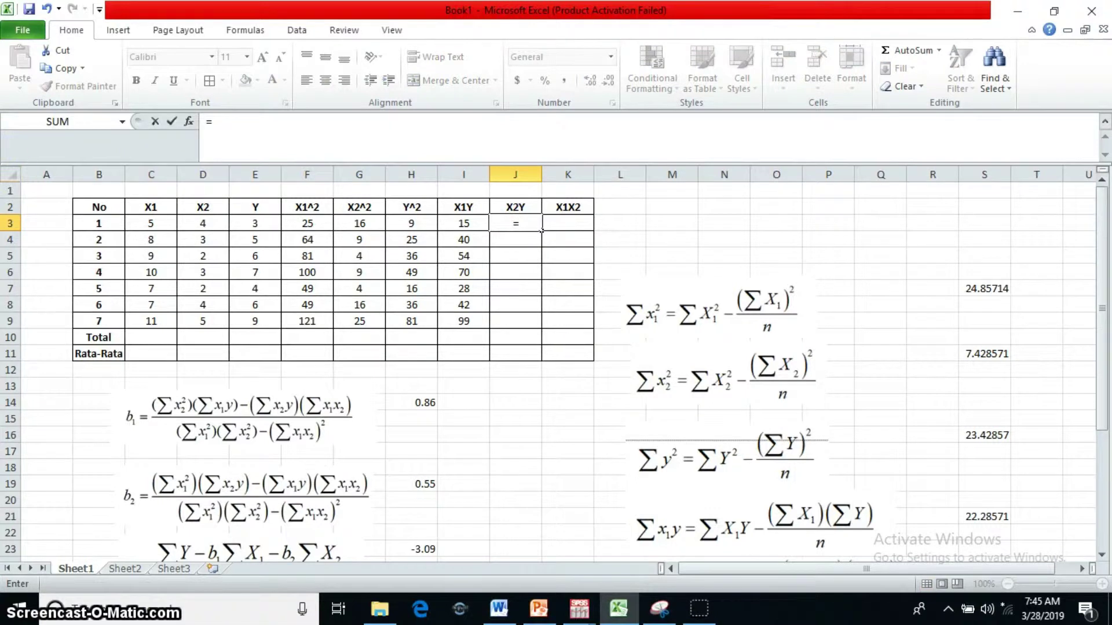
pyautogui.click(220, 228)
pyautogui.write('*')
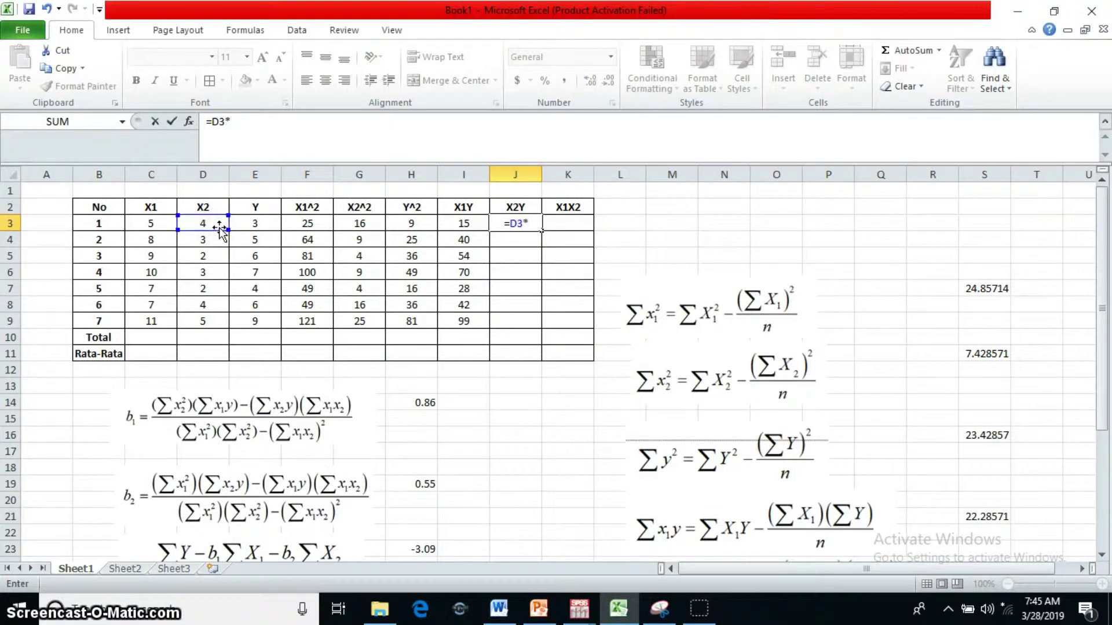
pyautogui.click(268, 222)
pyautogui.press('Return')
pyautogui.click(509, 223)
pyautogui.moveTo(545, 231); pyautogui.dragTo(533, 319)
# Step: Calculate the X1X2 column by entering =C3*D3 in K3 and filling the formula down to K9
pyautogui.click(561, 222)
pyautogui.write('=')
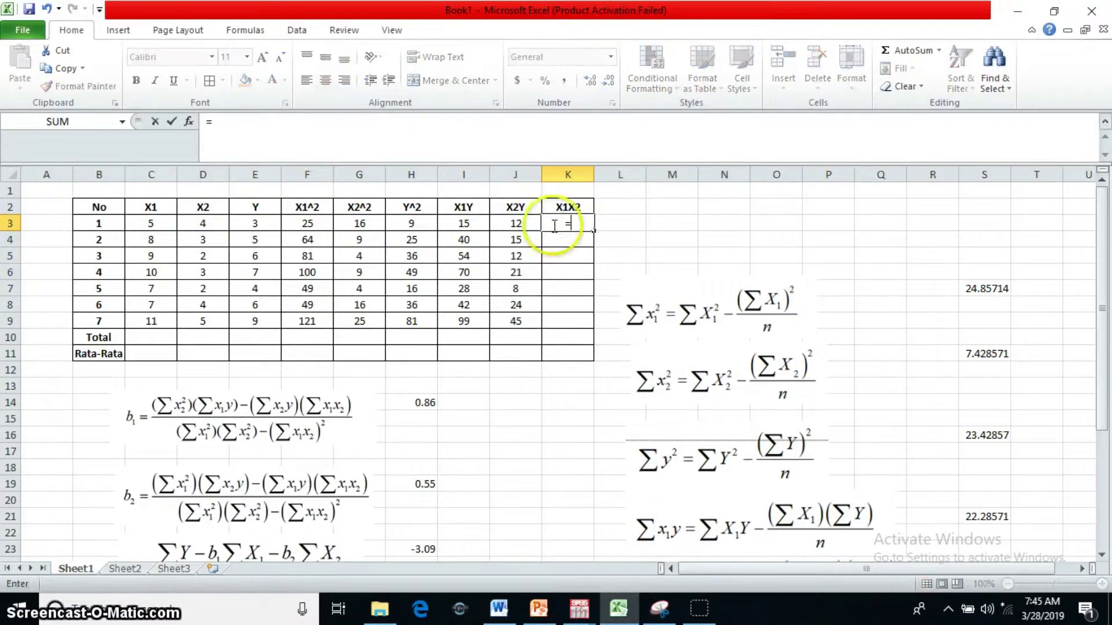
pyautogui.click(153, 226)
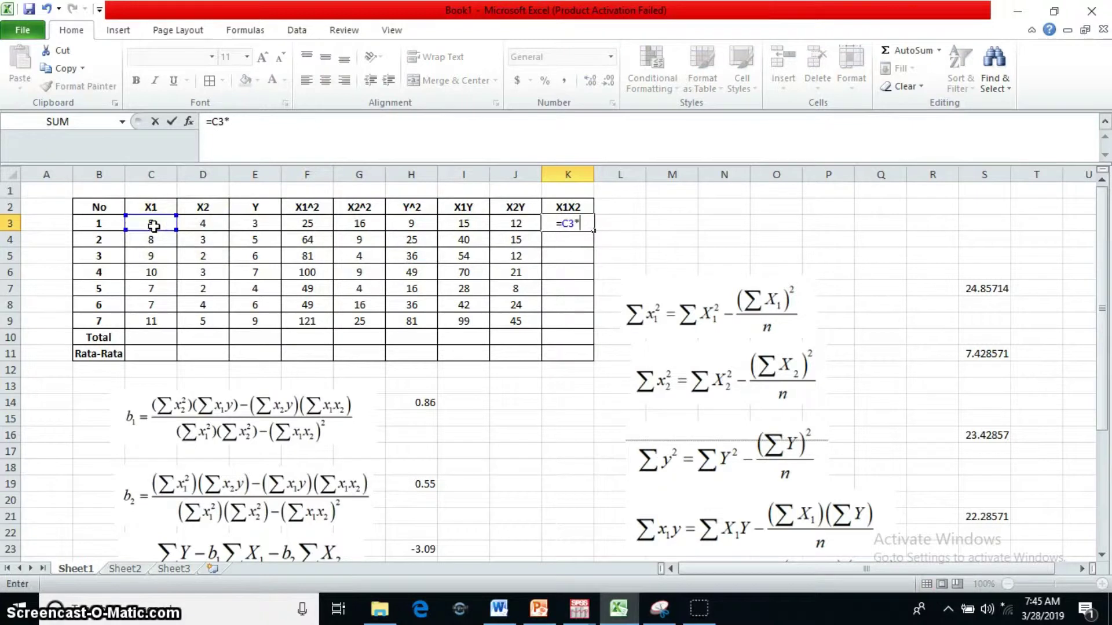
pyautogui.write('*')
pyautogui.click(204, 223)
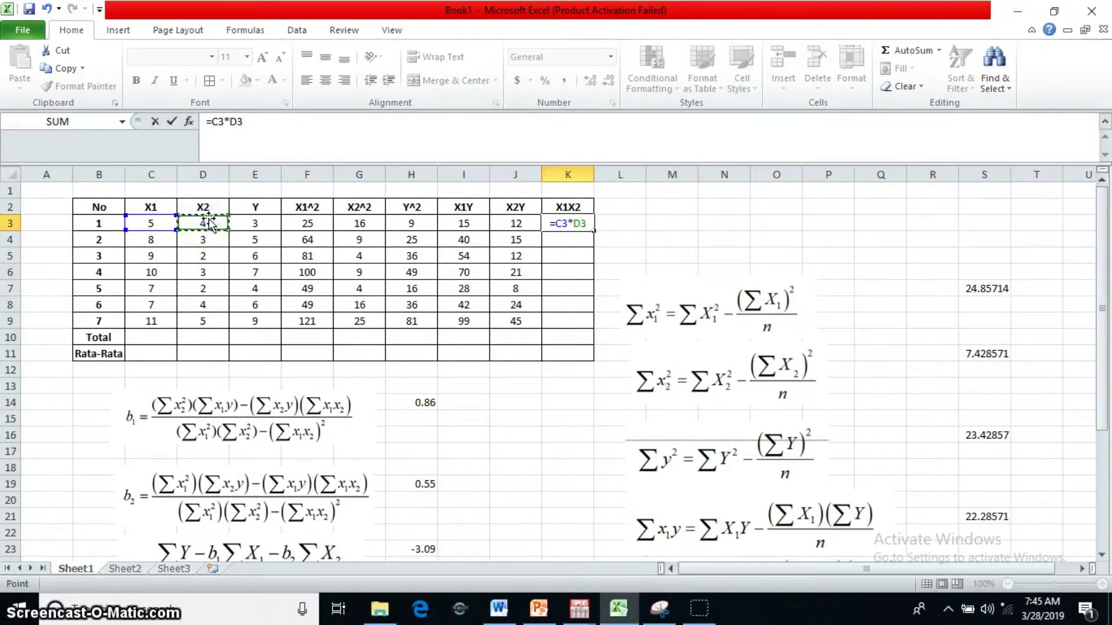
pyautogui.press('Return')
pyautogui.click(573, 223)
pyautogui.moveTo(594, 231); pyautogui.dragTo(581, 319)
# Step: Fill the Total row by entering =SUM(C3:C9) in C10 and copying the formula across to K10
pyautogui.click(152, 337)
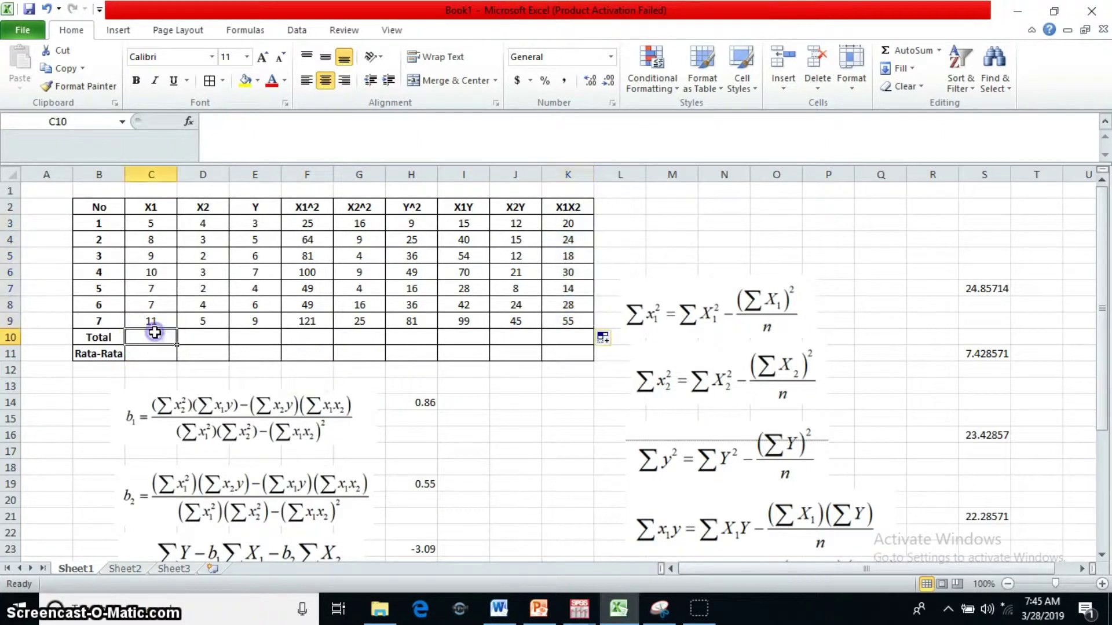
pyautogui.write('=sum(')
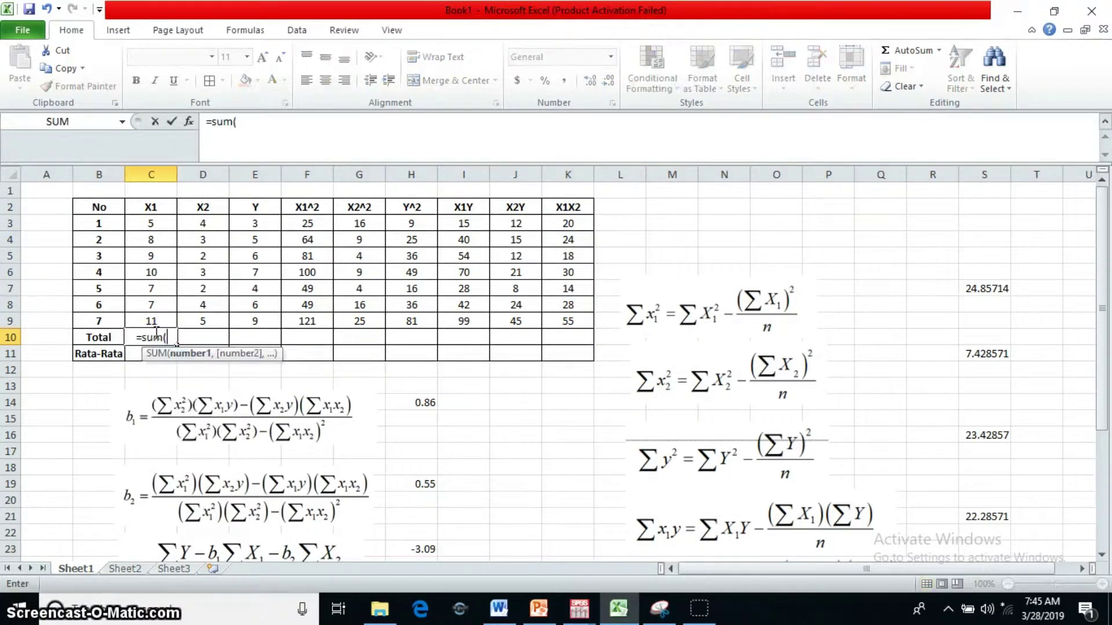
pyautogui.moveTo(165, 222); pyautogui.dragTo(157, 318)
pyautogui.write(')')
pyautogui.press('Return')
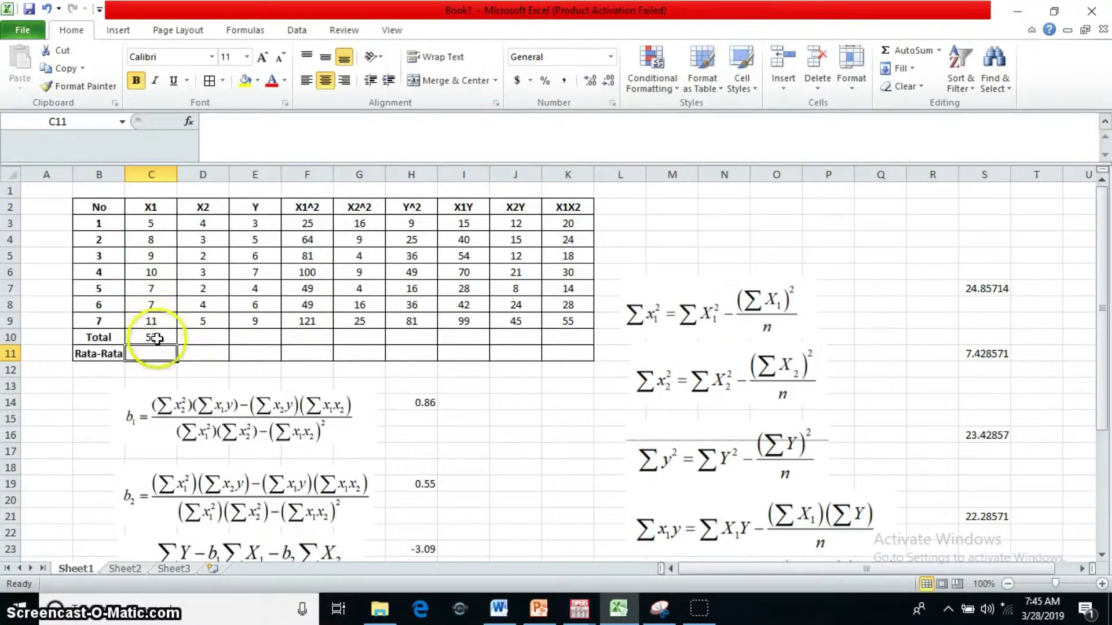
pyautogui.click(153, 338)
pyautogui.moveTo(176, 345); pyautogui.dragTo(595, 350)
# Step: Fill the Rata-Rata row by entering =AVERAGE(C3:C9) in C11 and copying the formula across to K11
pyautogui.click(149, 354)
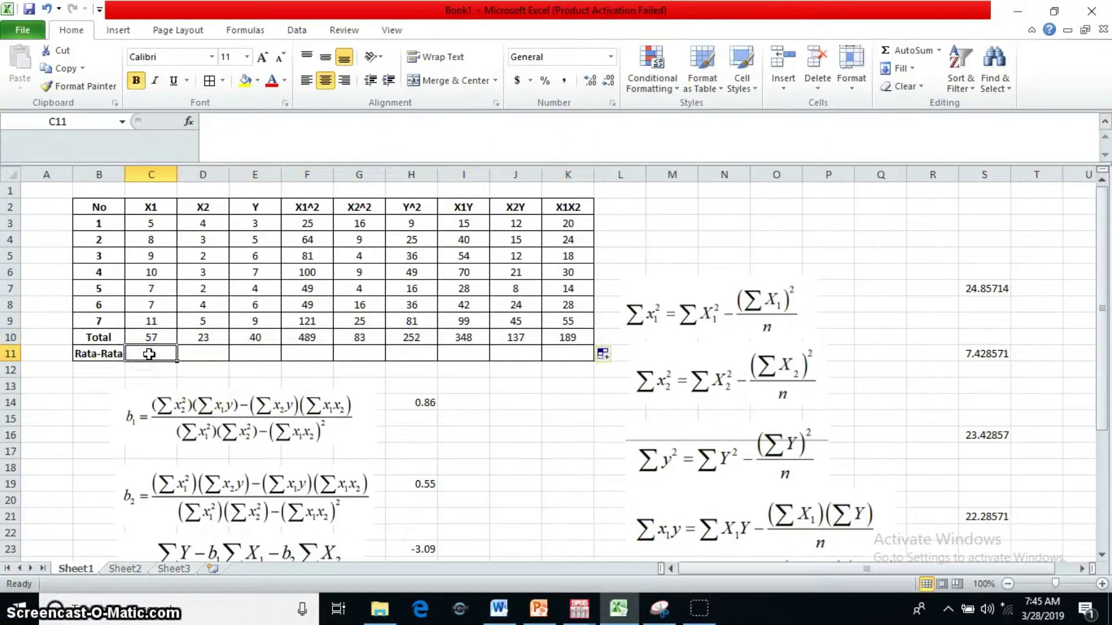
pyautogui.write('=average(')
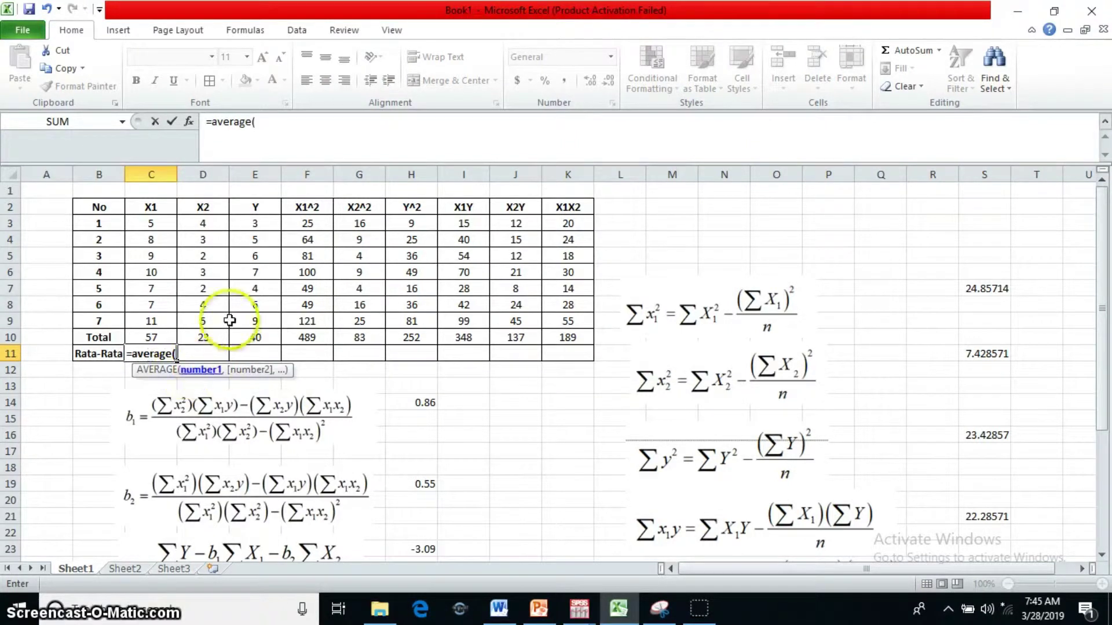
pyautogui.moveTo(162, 224); pyautogui.dragTo(152, 316)
pyautogui.press('Return')
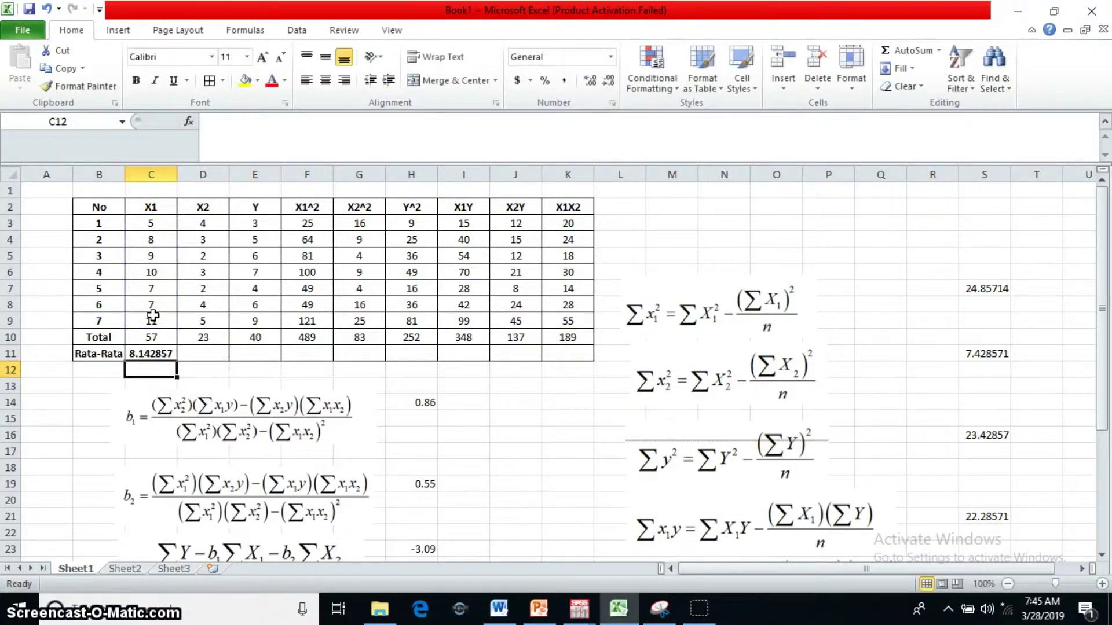
pyautogui.click(151, 353)
pyautogui.moveTo(178, 359); pyautogui.dragTo(568, 359)
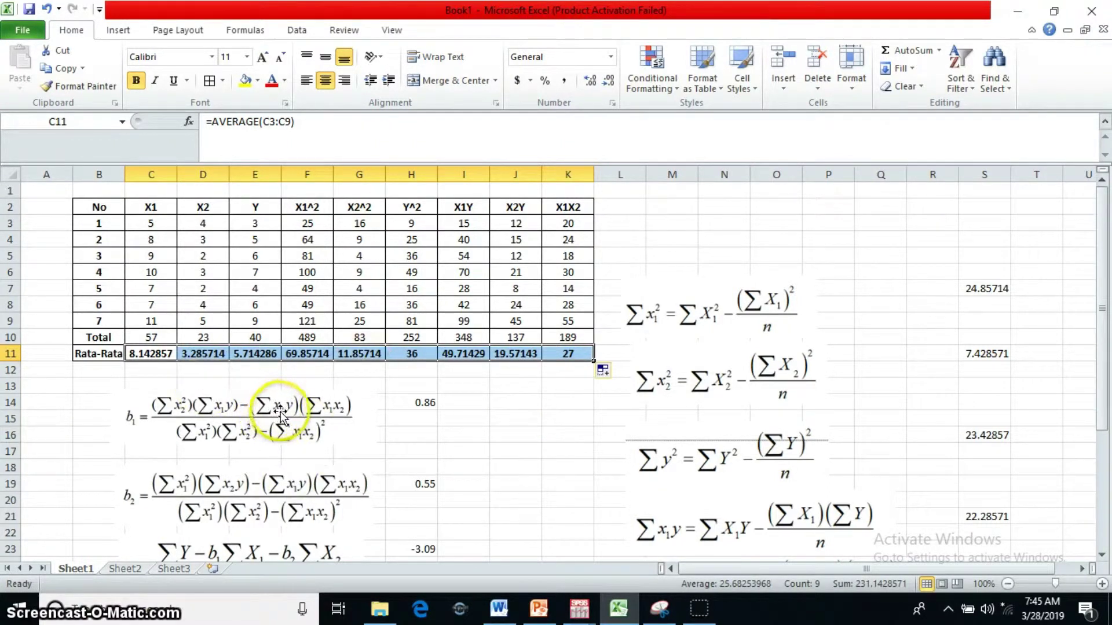
pyautogui.scroll(-1, 255, 400)
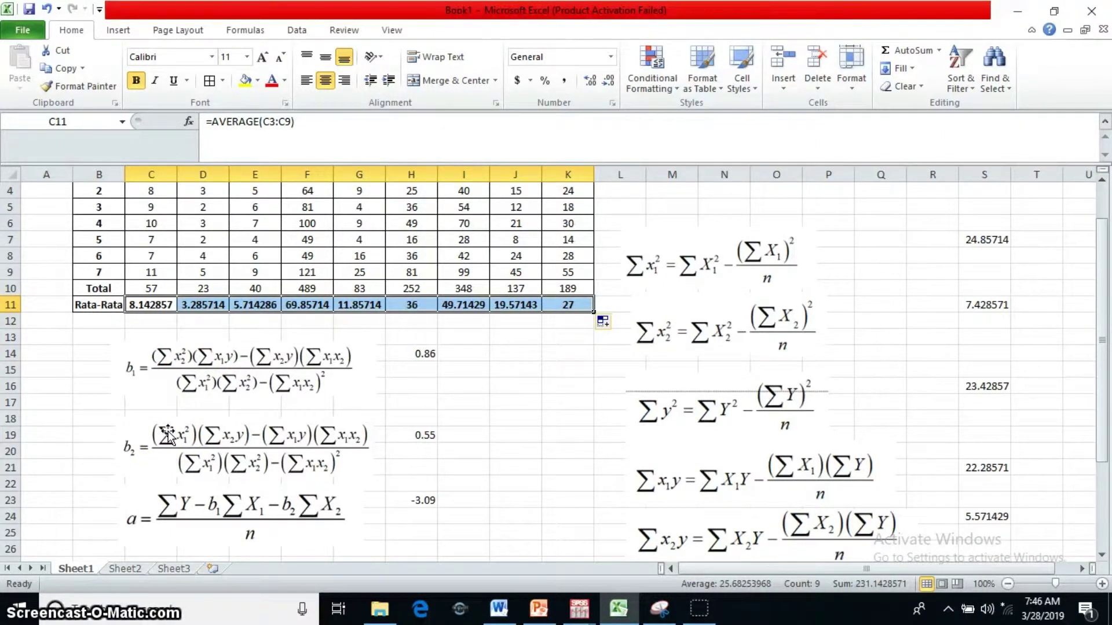
pyautogui.rightClick(468, 414)
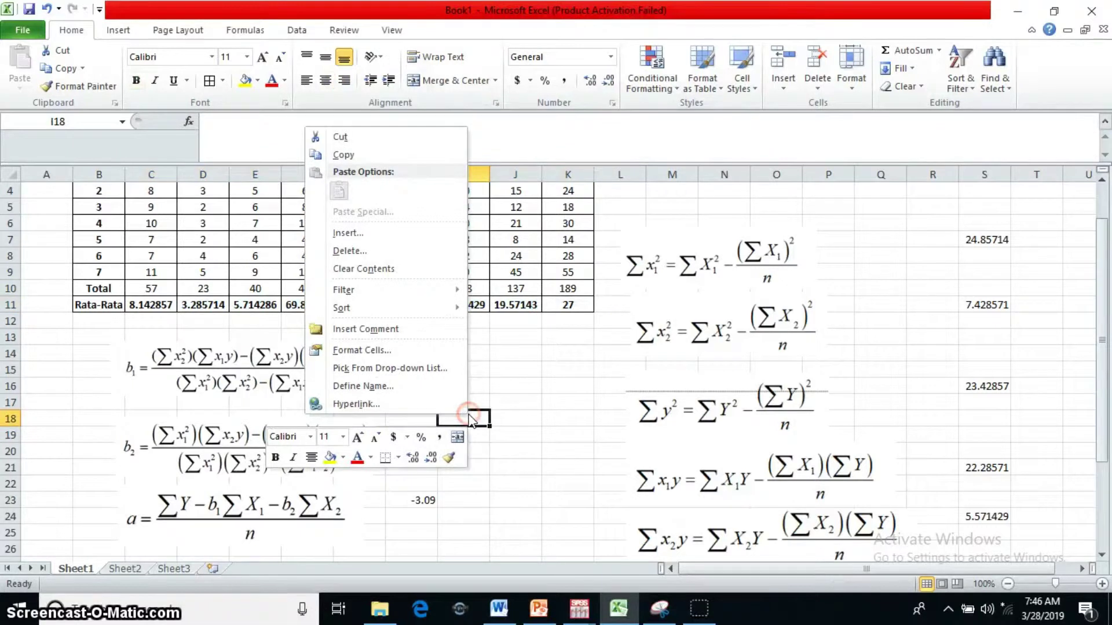
pyautogui.press('Escape')
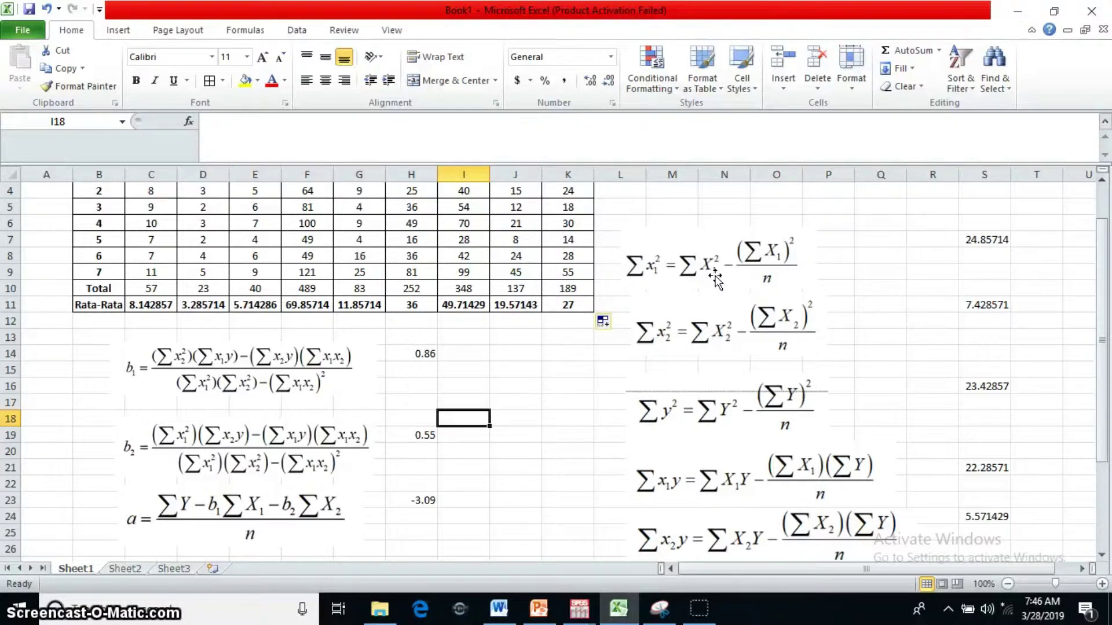
pyautogui.rightClick(716, 279)
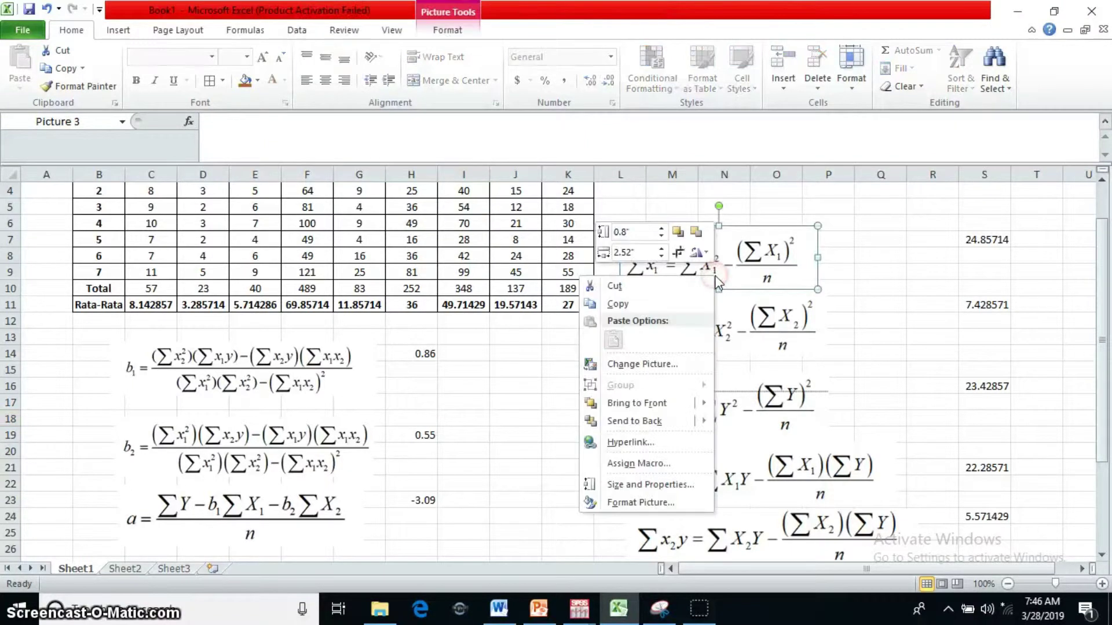
pyautogui.click(933, 241)
pyautogui.click(886, 297)
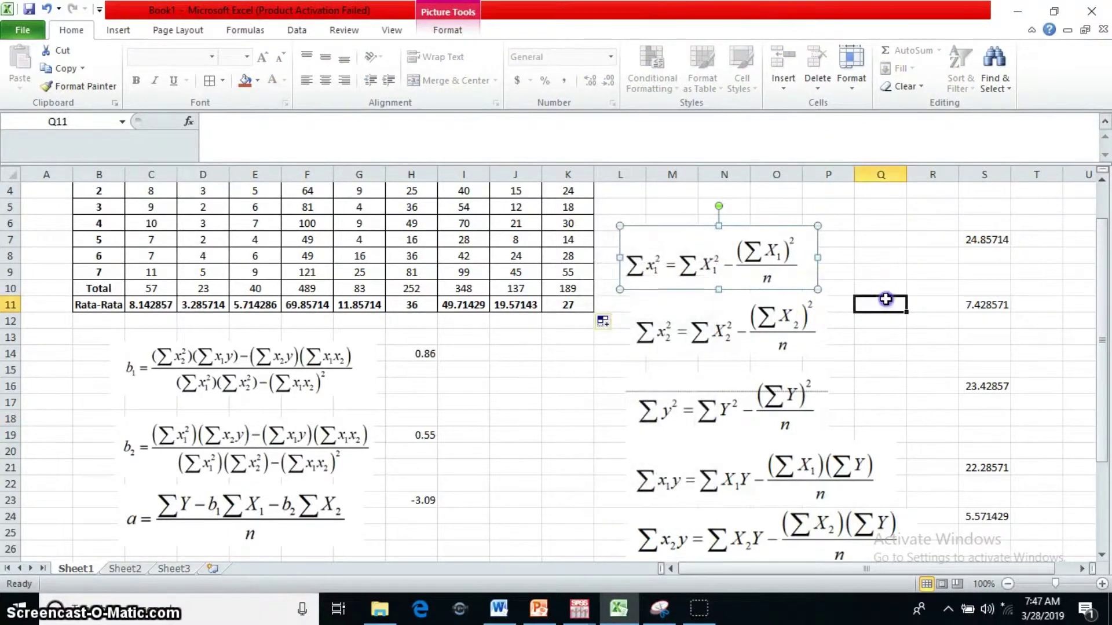
# Step: Calculate Σx1² in T7 with the formula =(F10)-(C10^2/7)
pyautogui.click(1030, 241)
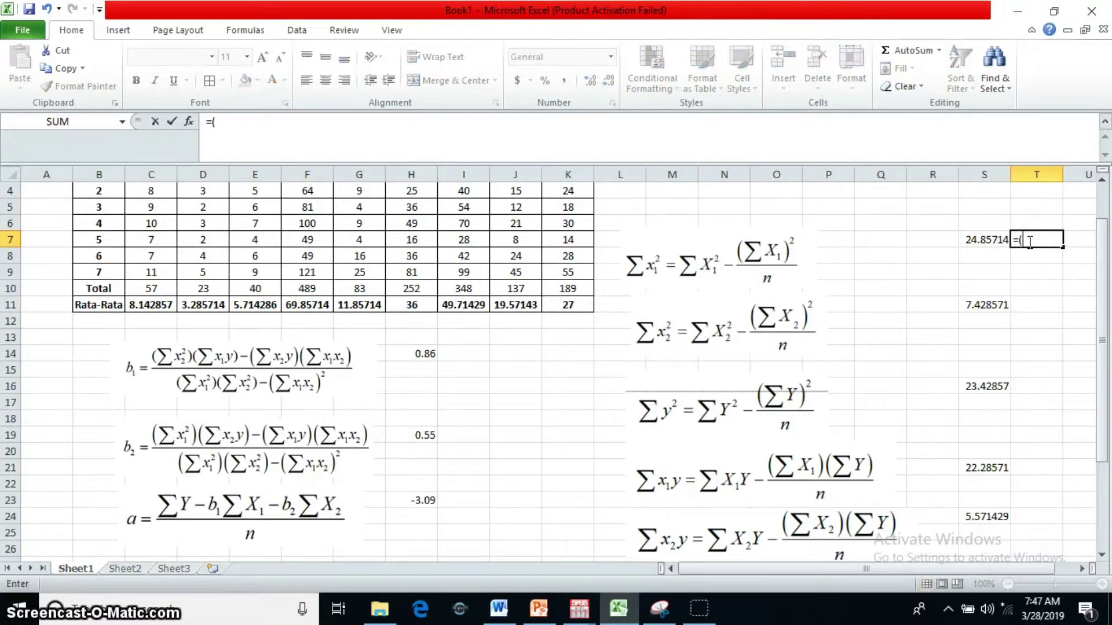
pyautogui.scroll(1, 211, 325)
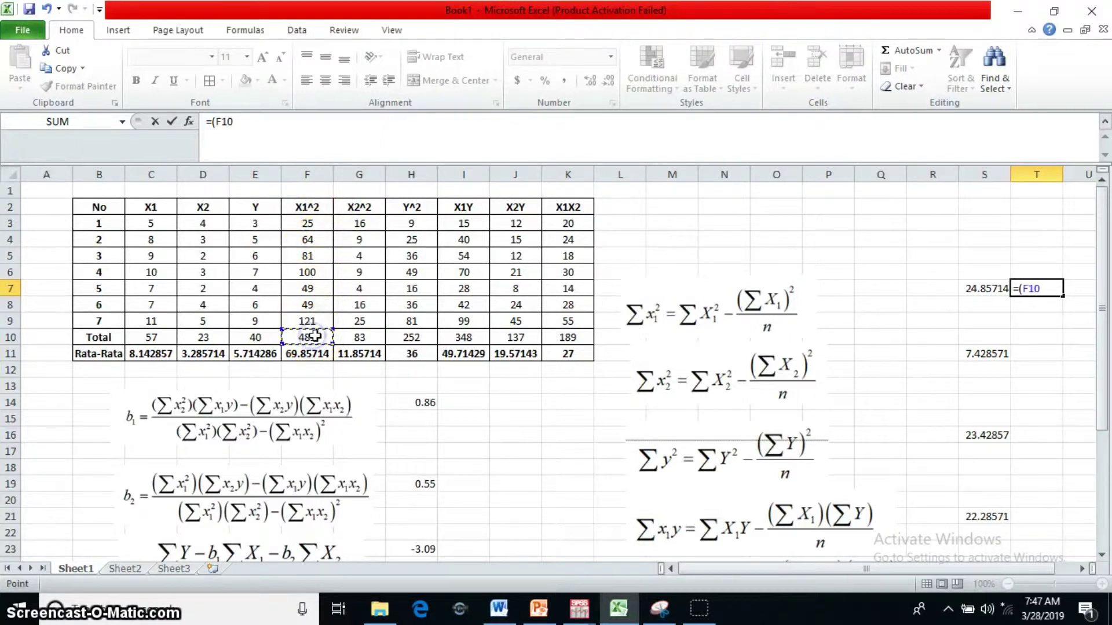
pyautogui.write('(')
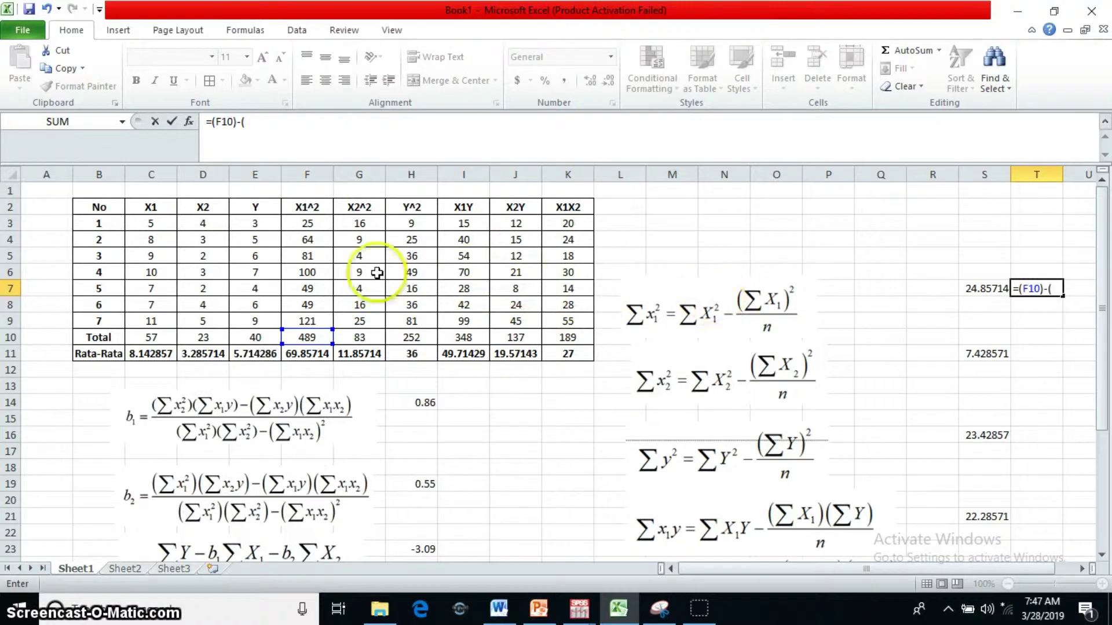
pyautogui.click(165, 339)
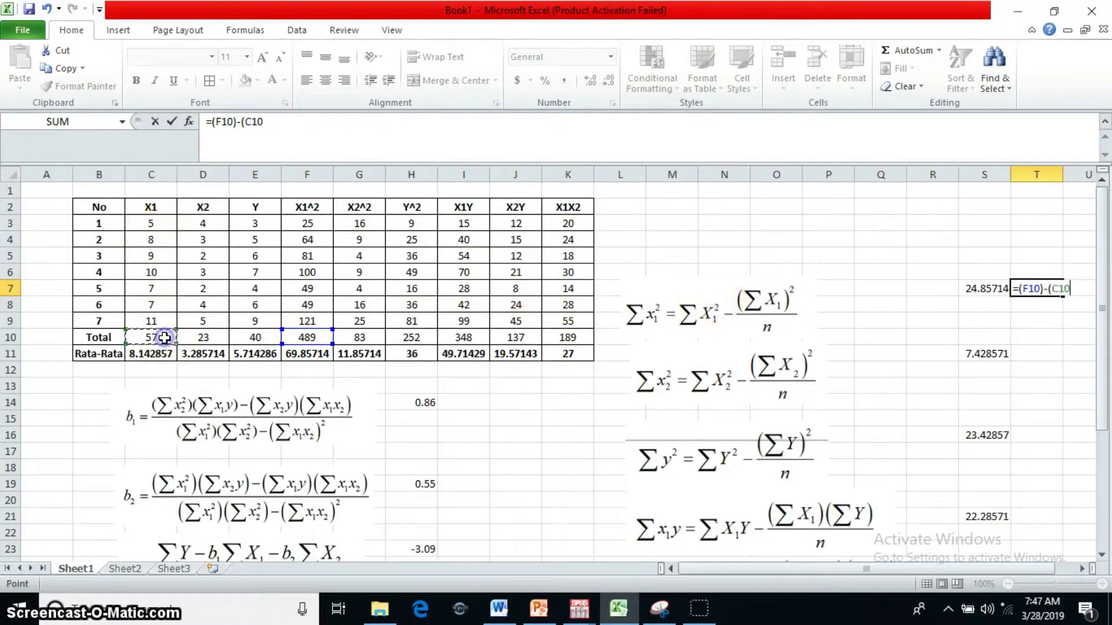
pyautogui.write('^2/7')
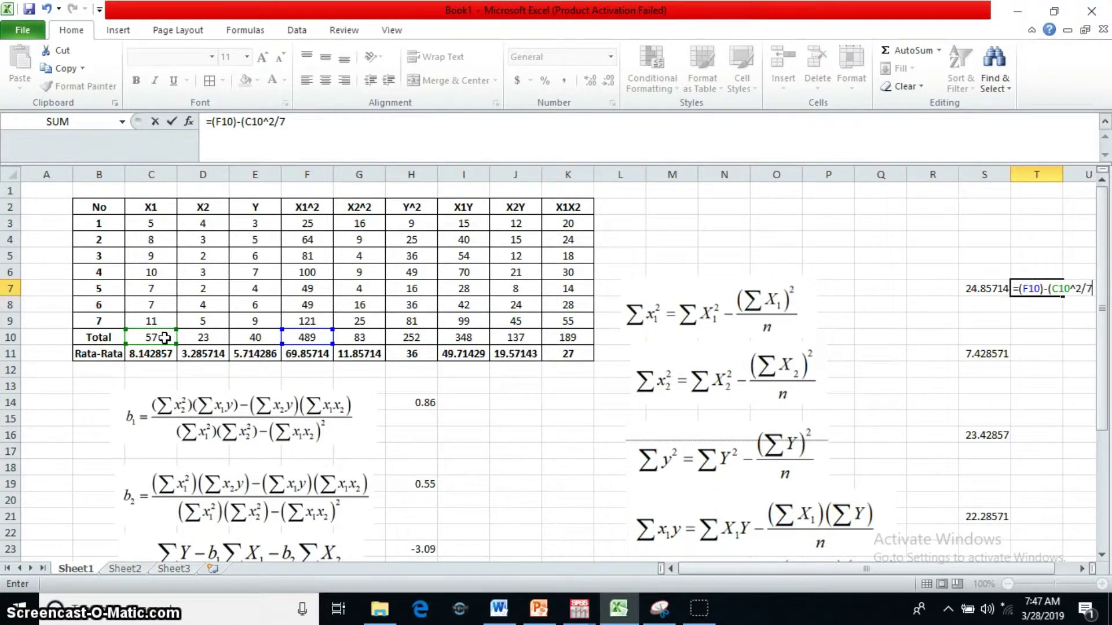
pyautogui.write(')')
pyautogui.press('Return')
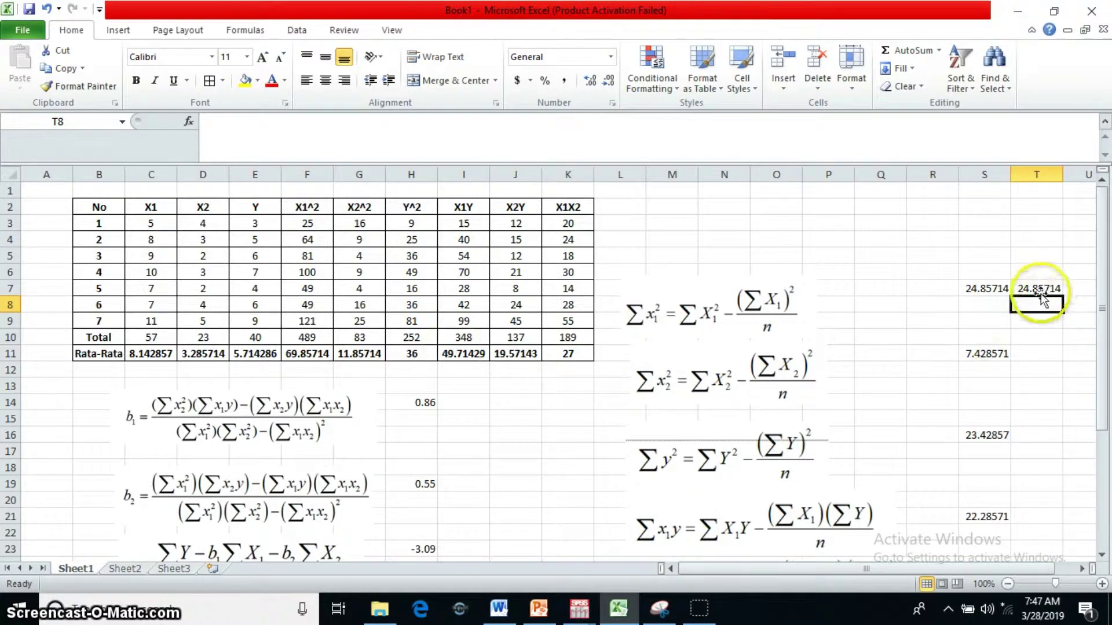
# Step: Calculate Σx2² in T11 with the formula =(G10)-(D10^2/7)
pyautogui.click(1029, 357)
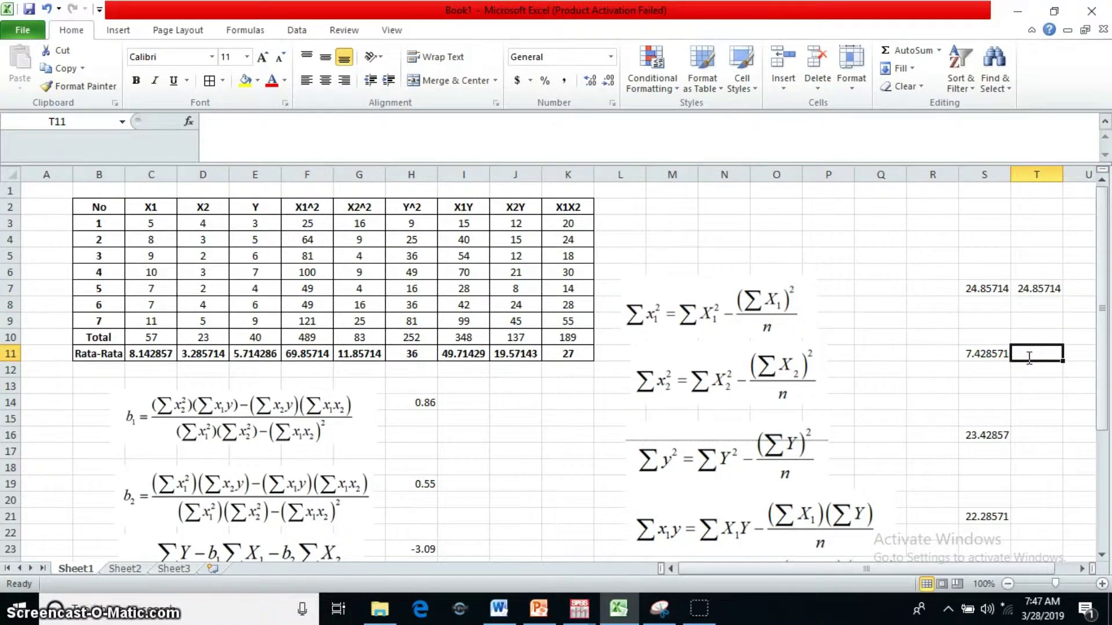
pyautogui.write('=')
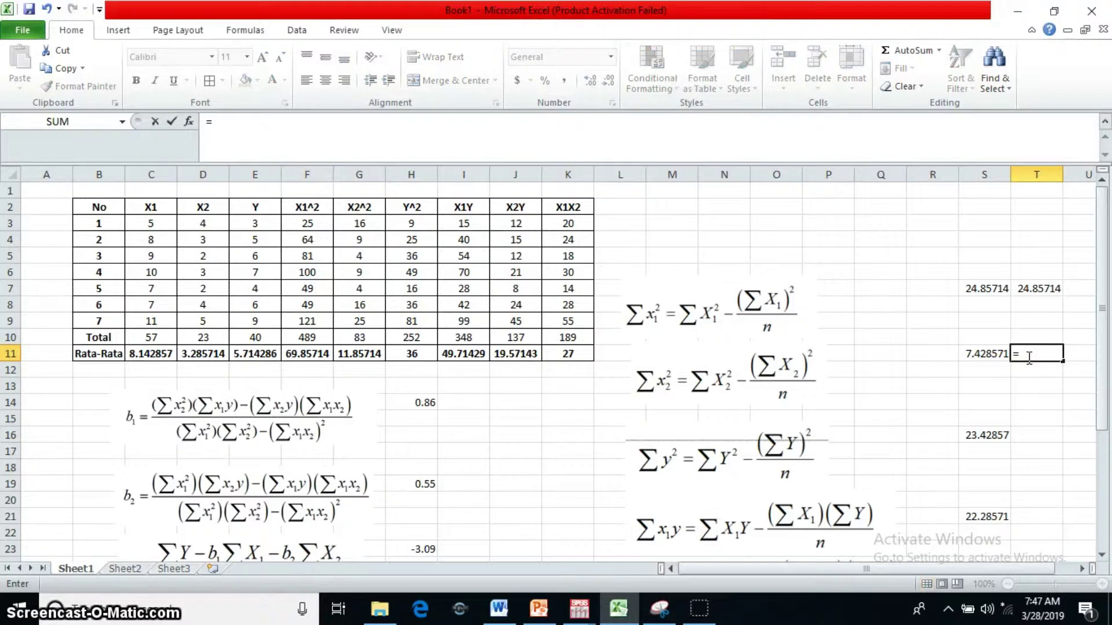
pyautogui.write('(')
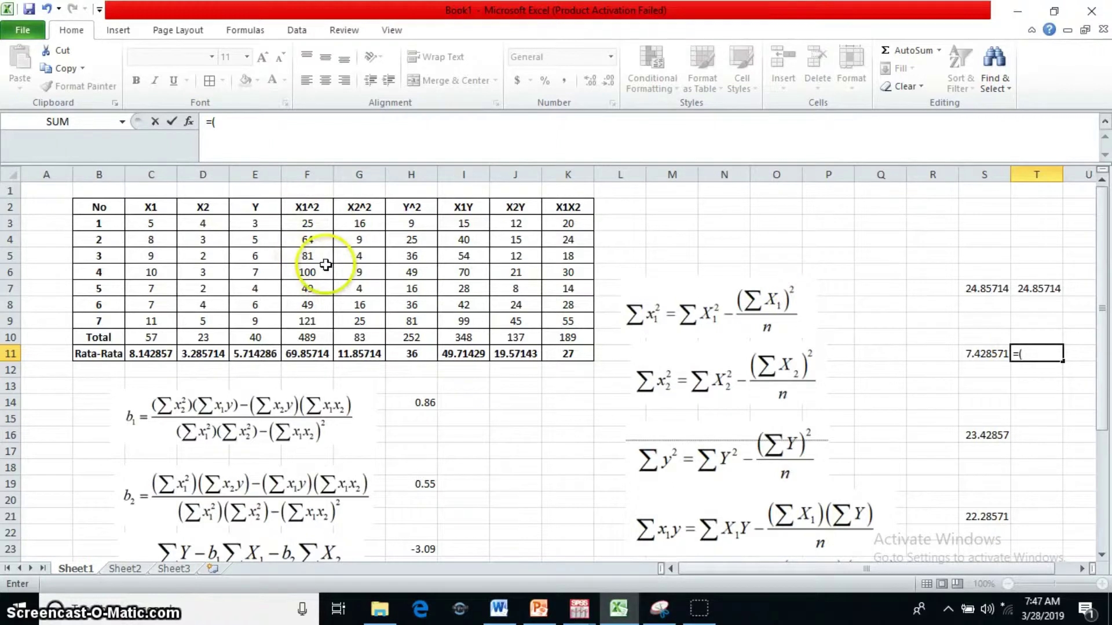
pyautogui.click(364, 336)
pyautogui.write(')')
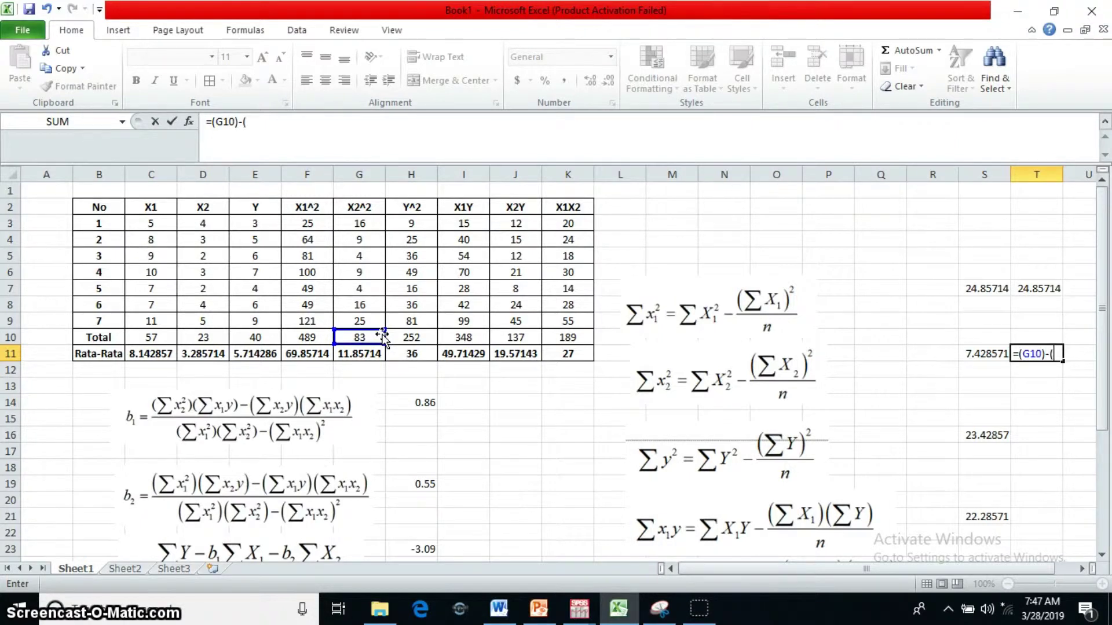
pyautogui.write('-(')
pyautogui.click(206, 339)
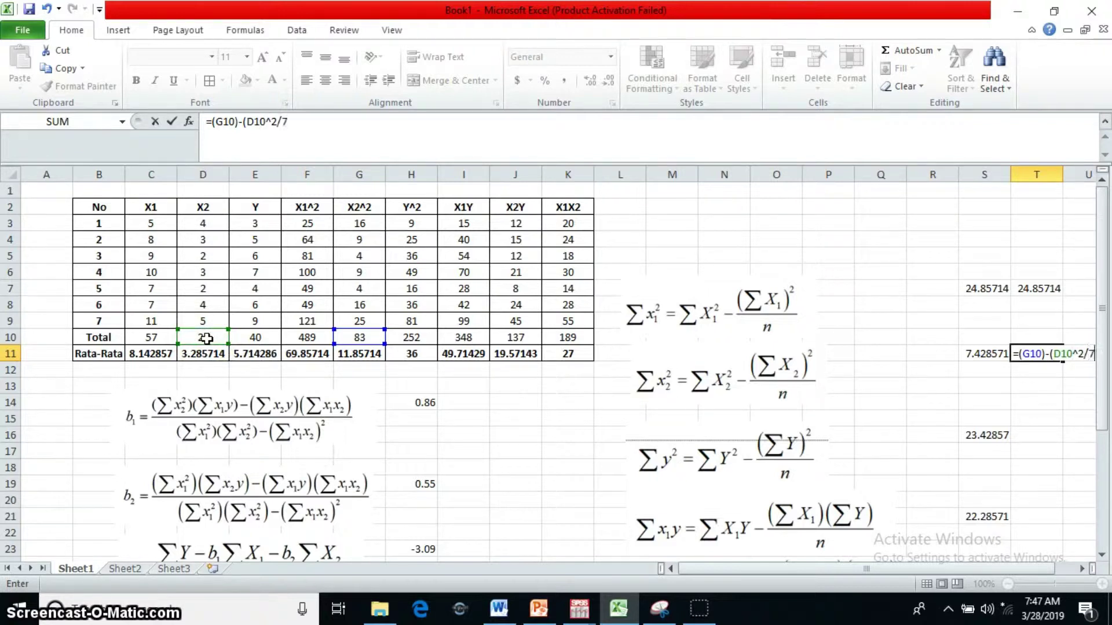
pyautogui.write('^2/7)')
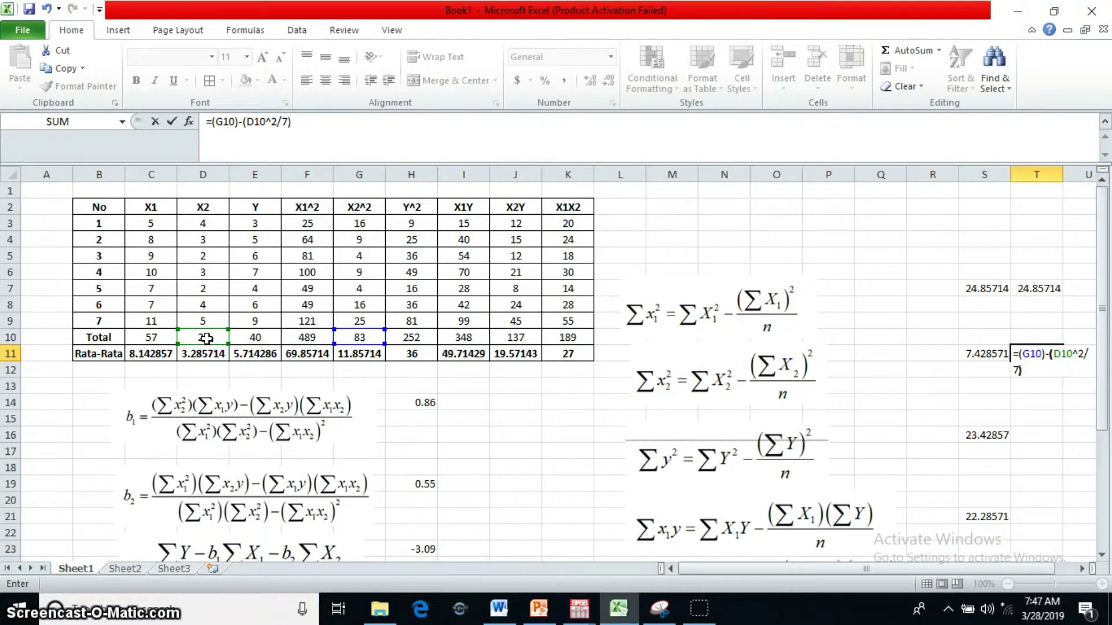
pyautogui.press('Return')
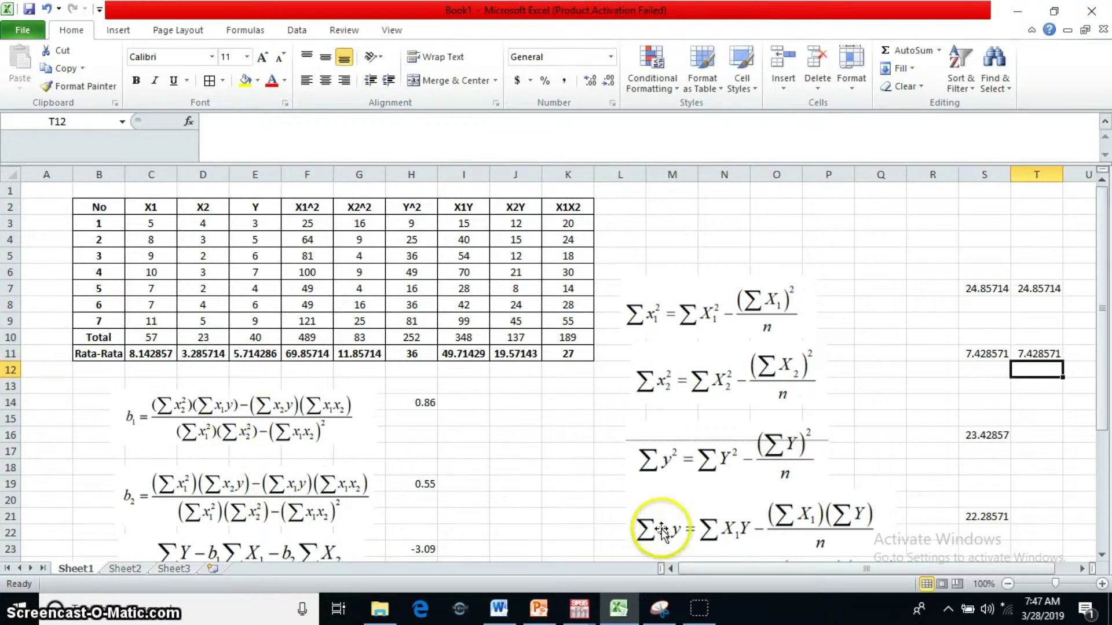
# Step: Calculate Σy² in T16 with the formula =(H10)-(E10^2/7)
pyautogui.moveTo(734, 573); pyautogui.dragTo(759, 572)
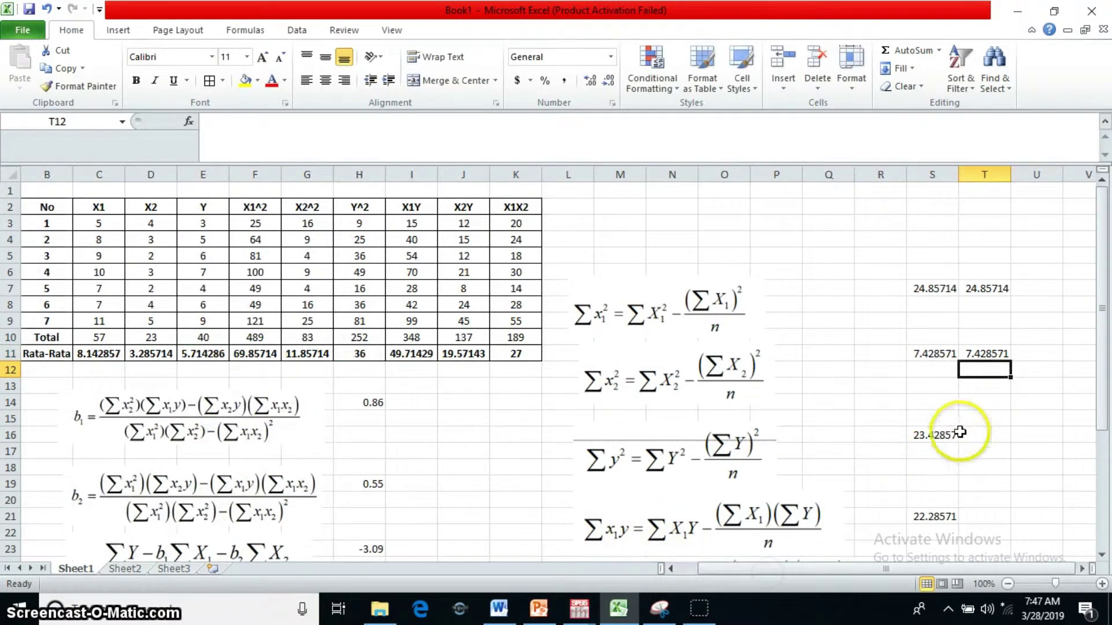
pyautogui.click(985, 436)
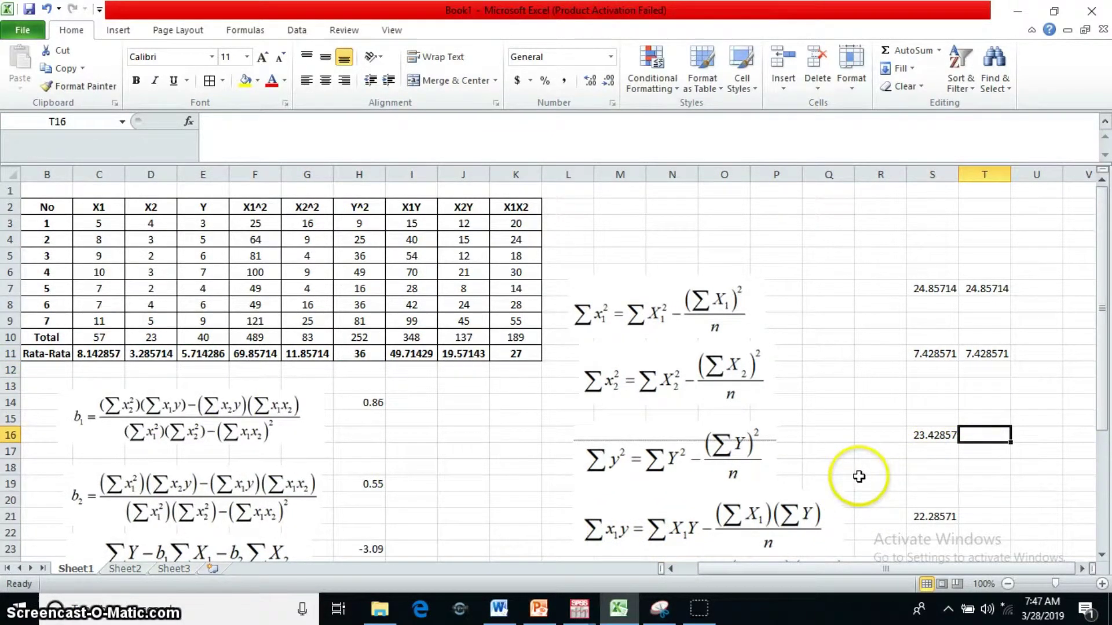
pyautogui.write('=(')
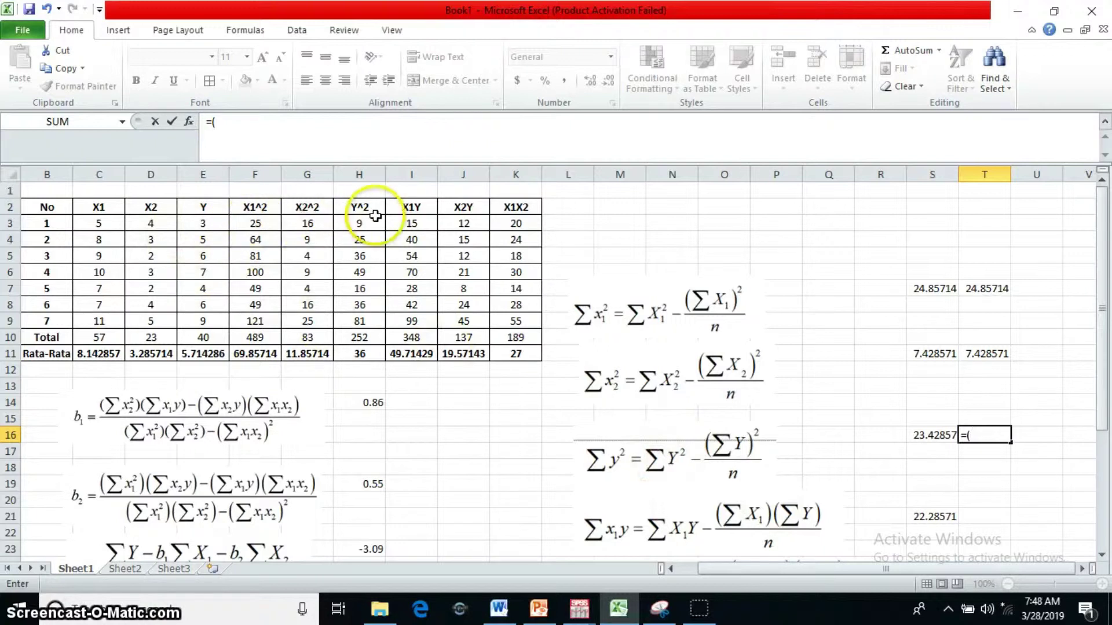
pyautogui.click(368, 337)
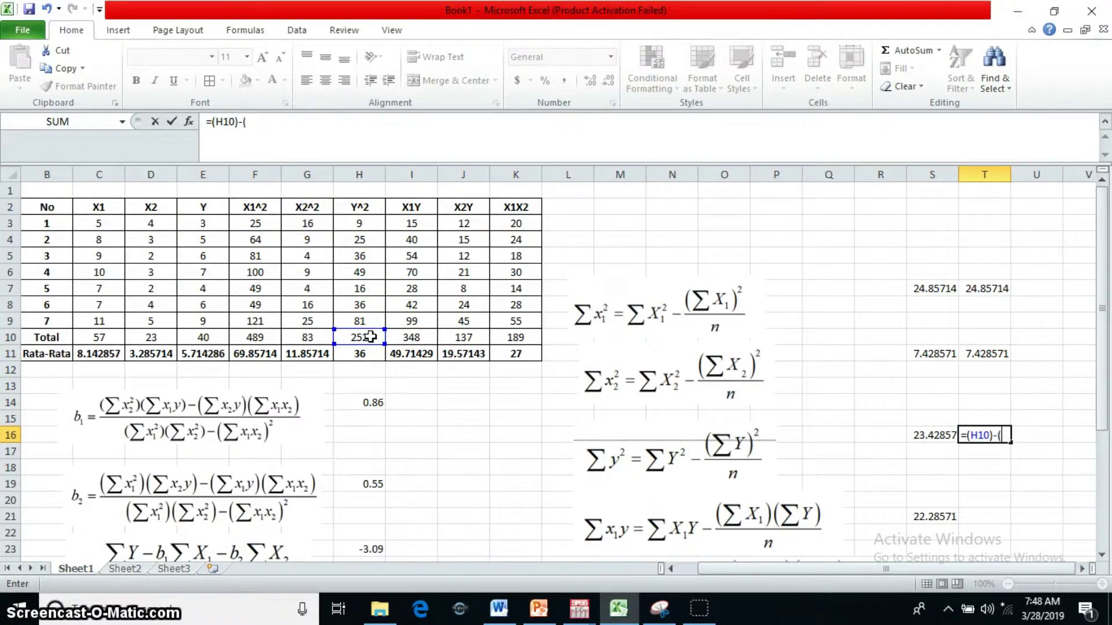
pyautogui.write(')-(')
pyautogui.click(210, 337)
pyautogui.write('^2/7')
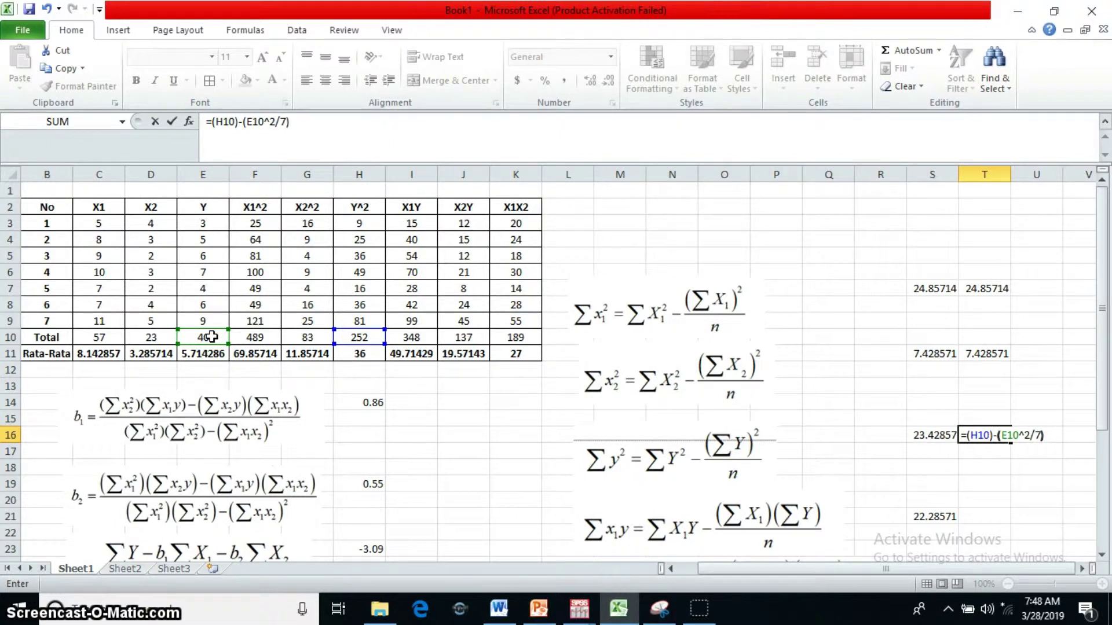
pyautogui.press('Return')
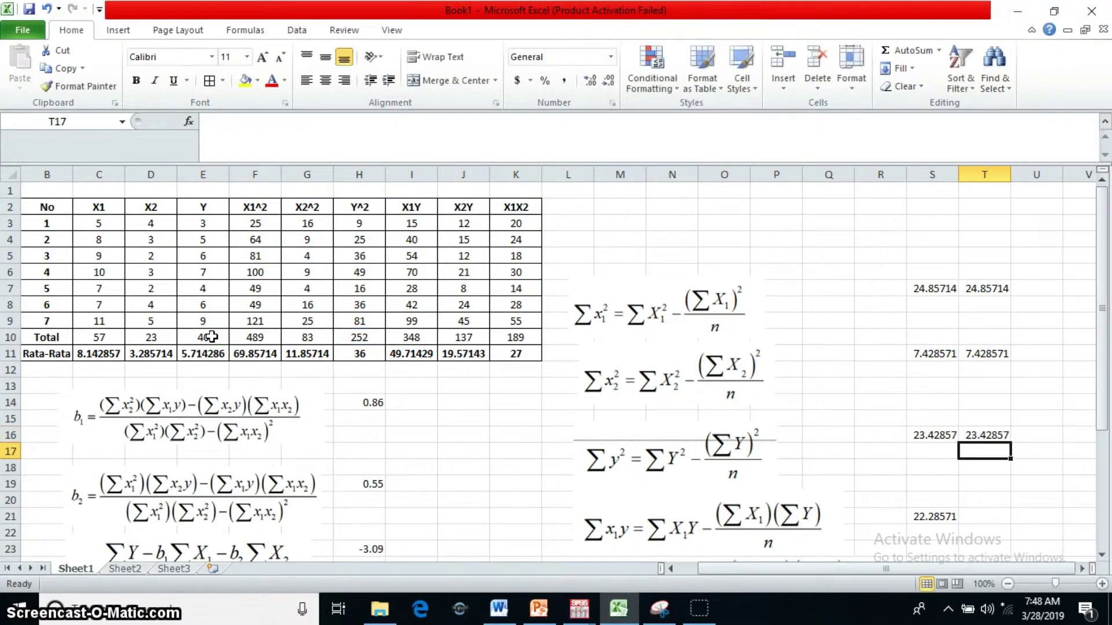
# Step: Calculate Σx1y in T21 with the formula =(I10)-((C10*E10)/7)
pyautogui.scroll(-2, 227, 347)
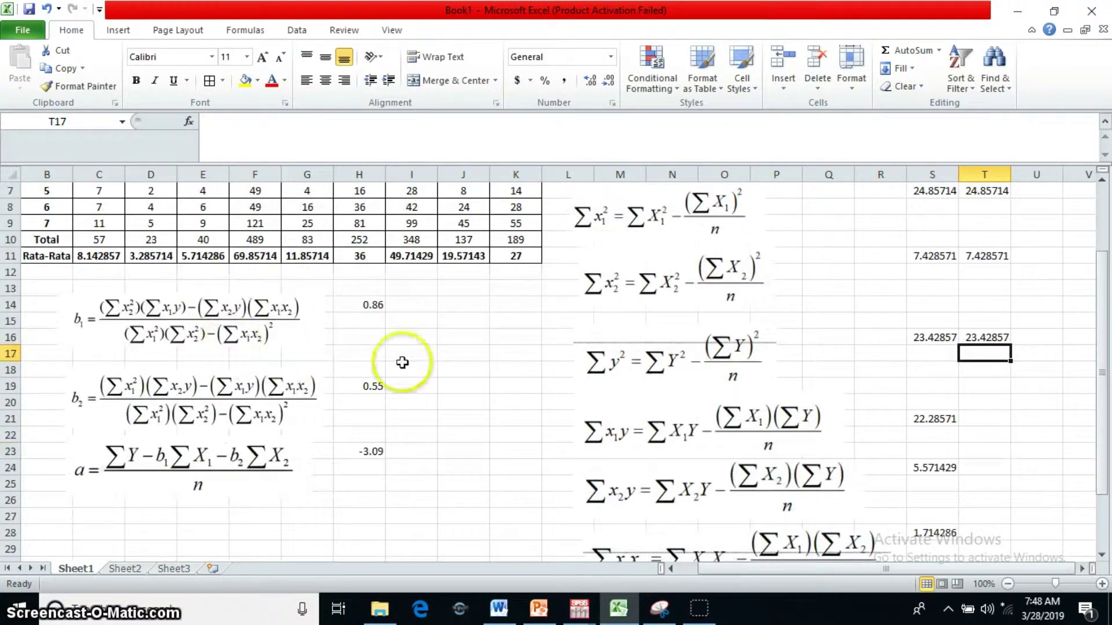
pyautogui.click(982, 421)
pyautogui.write('=(')
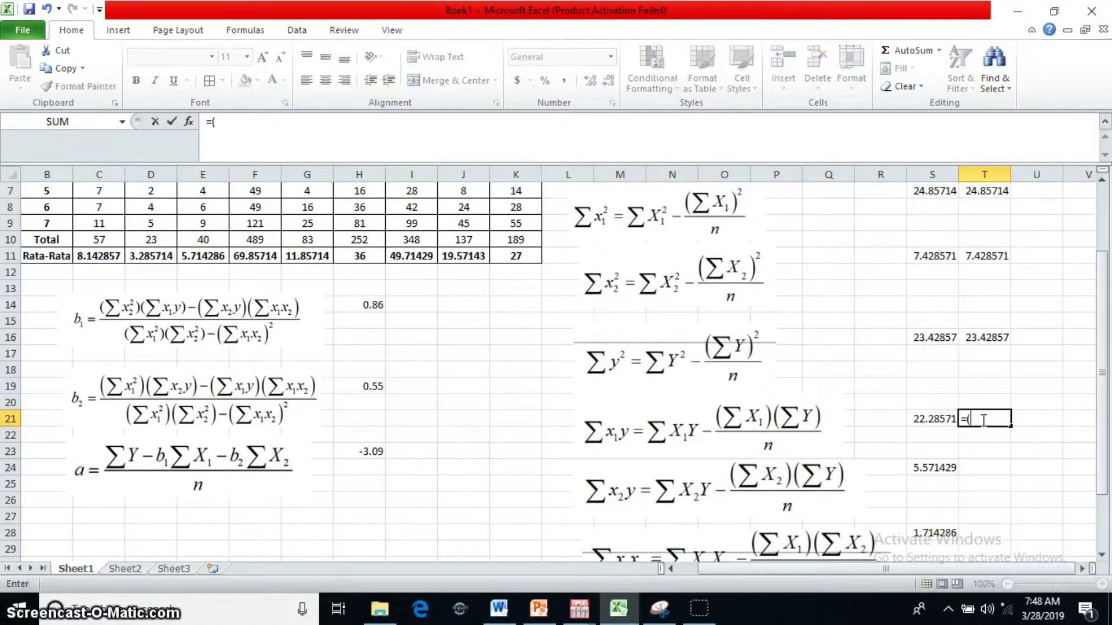
pyautogui.scroll(2, 260, 248)
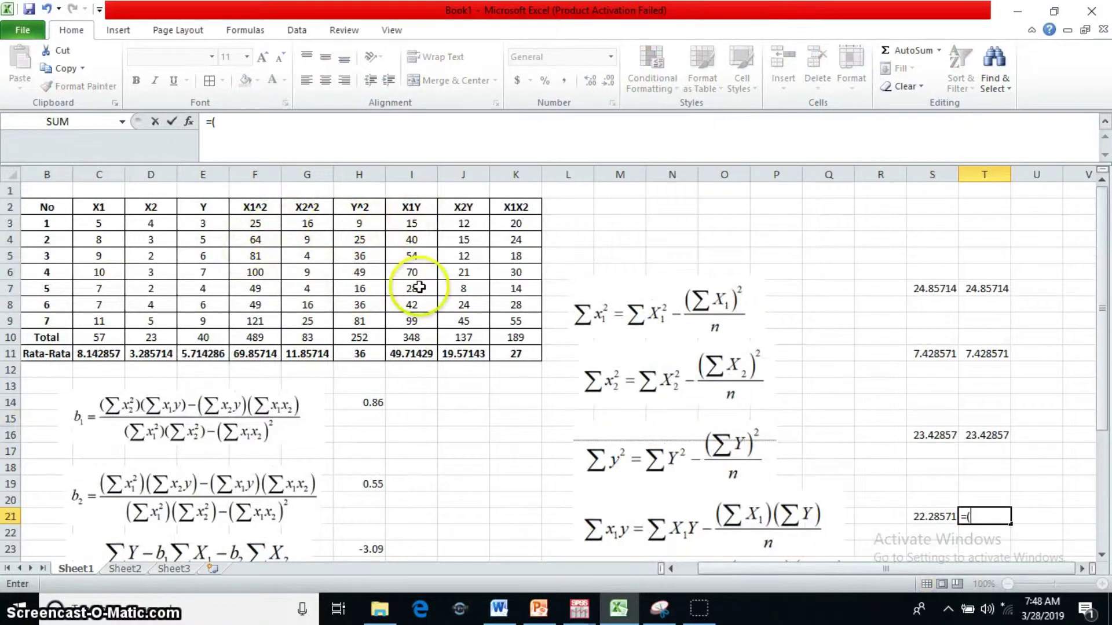
pyautogui.click(421, 340)
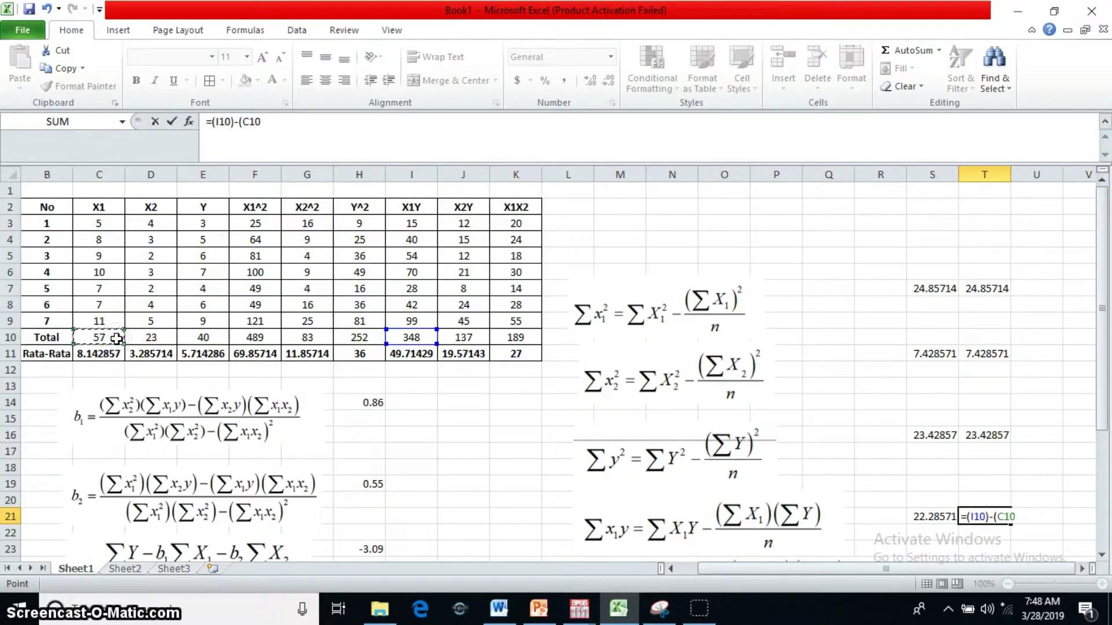
pyautogui.click(222, 338)
pyautogui.scroll(-1, 463, 361)
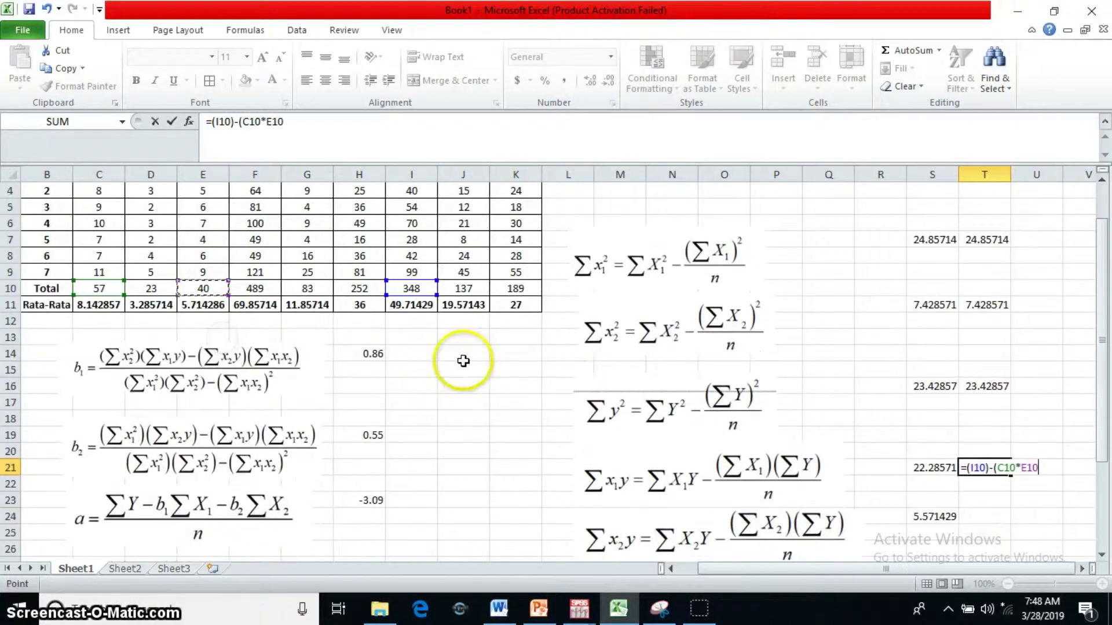
pyautogui.write(')/7)')
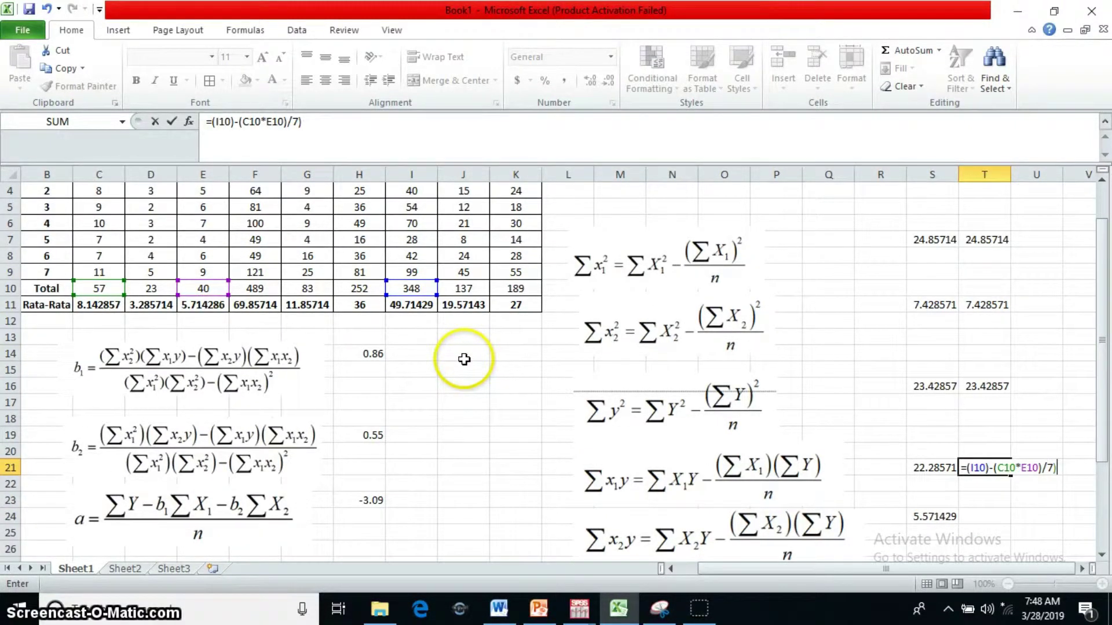
pyautogui.click(995, 467)
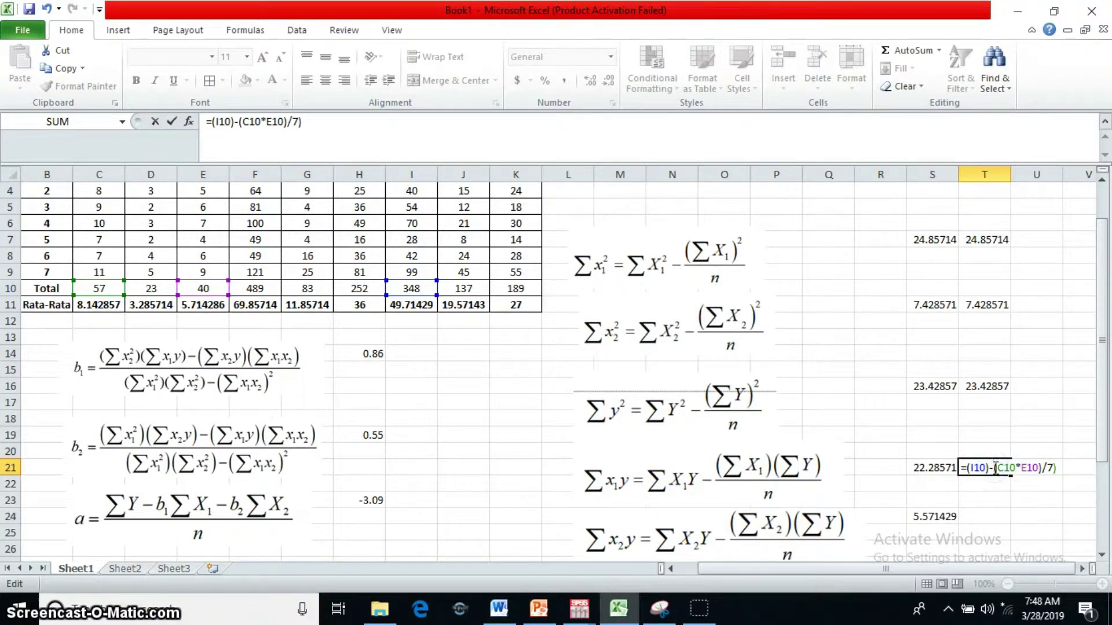
pyautogui.press('Return')
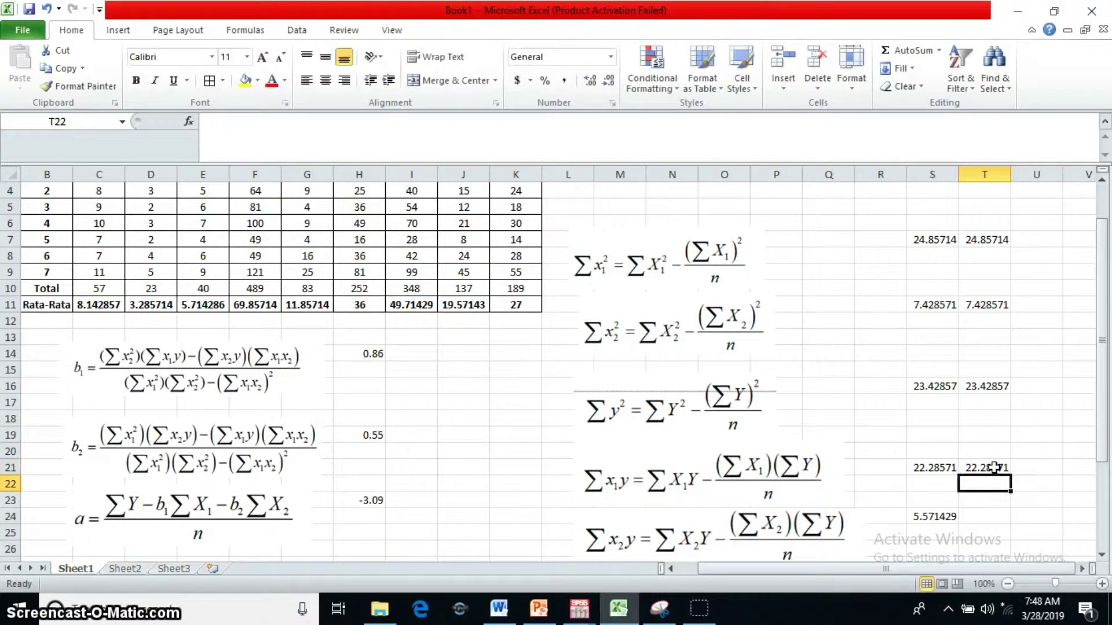
# Step: Begin the Σx2y formula in T24 with the X2Y total as =(J10)
pyautogui.scroll(-1, 994, 466)
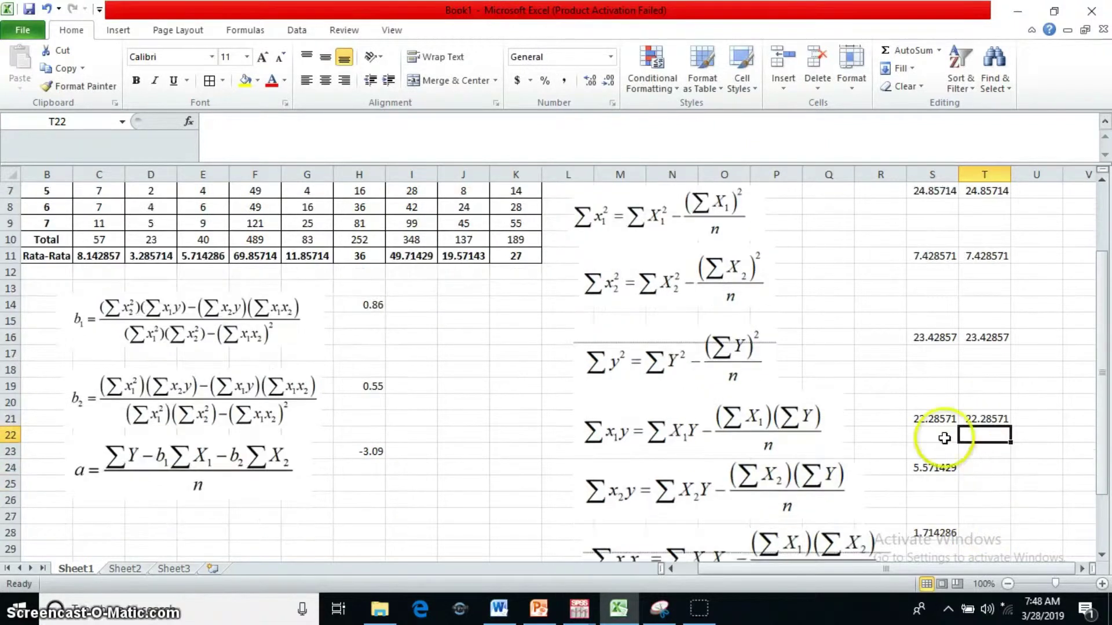
pyautogui.click(986, 468)
pyautogui.write('=(')
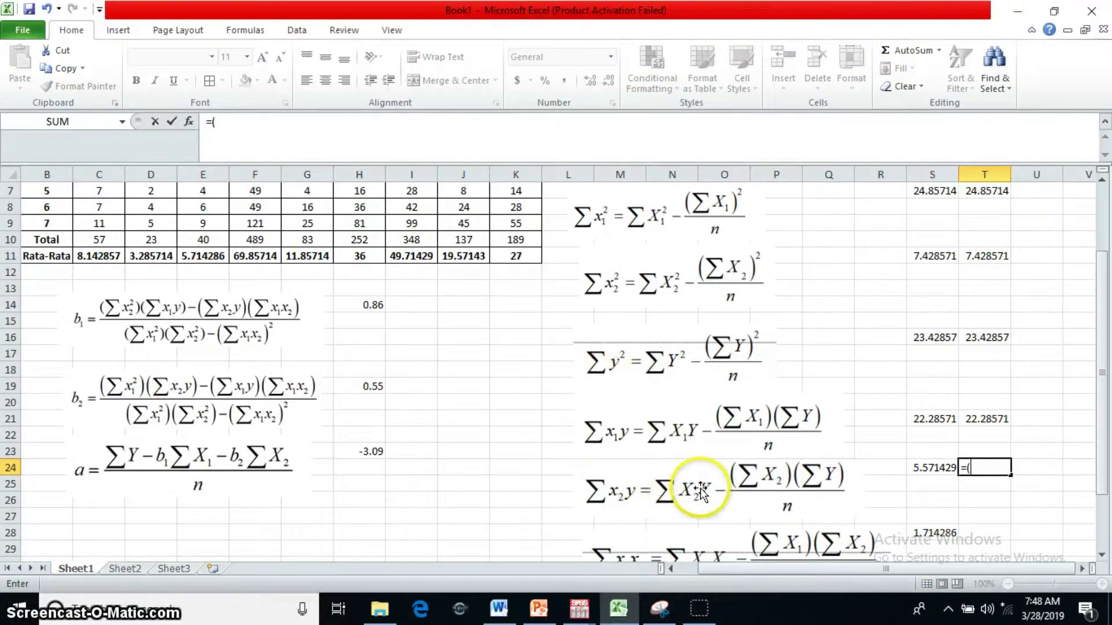
pyautogui.scroll(2, 422, 417)
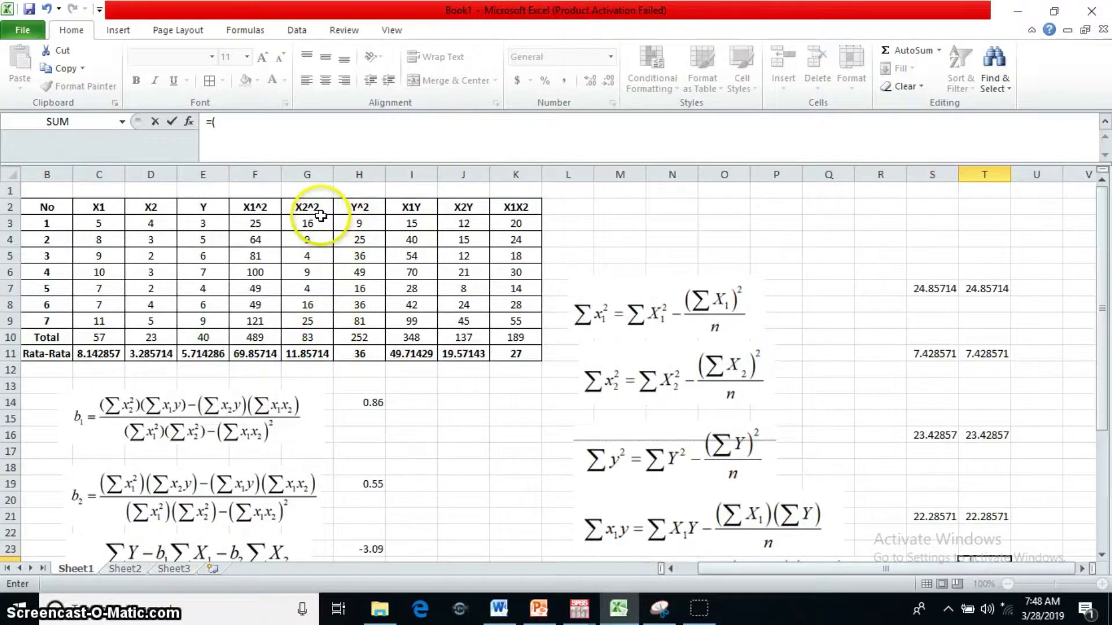
pyautogui.click(467, 337)
pyautogui.scroll(-3, 508, 377)
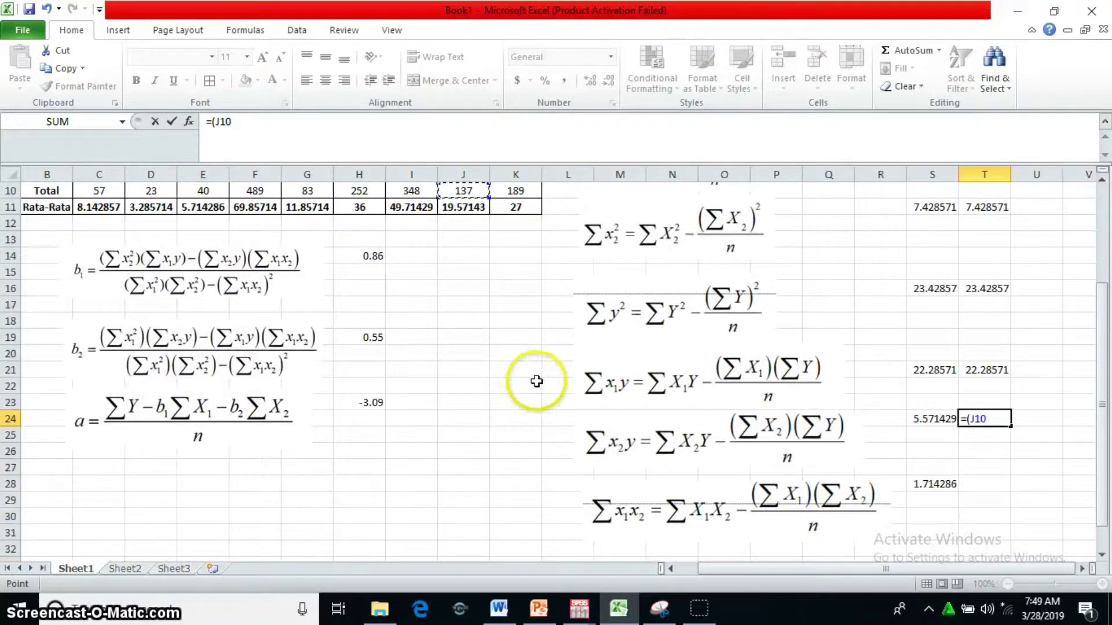
pyautogui.write(')')
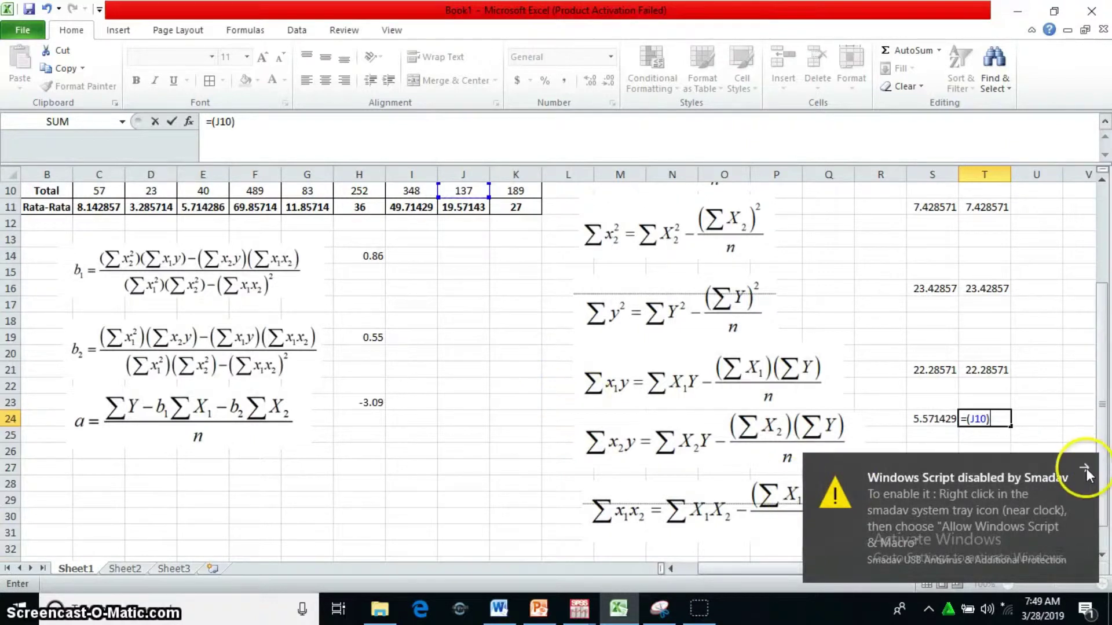
# Step: Dismiss the Smadav notification and minimize the Word document covering the worksheet
pyautogui.click(1085, 470)
pyautogui.hotkey('alt', 'Tab')
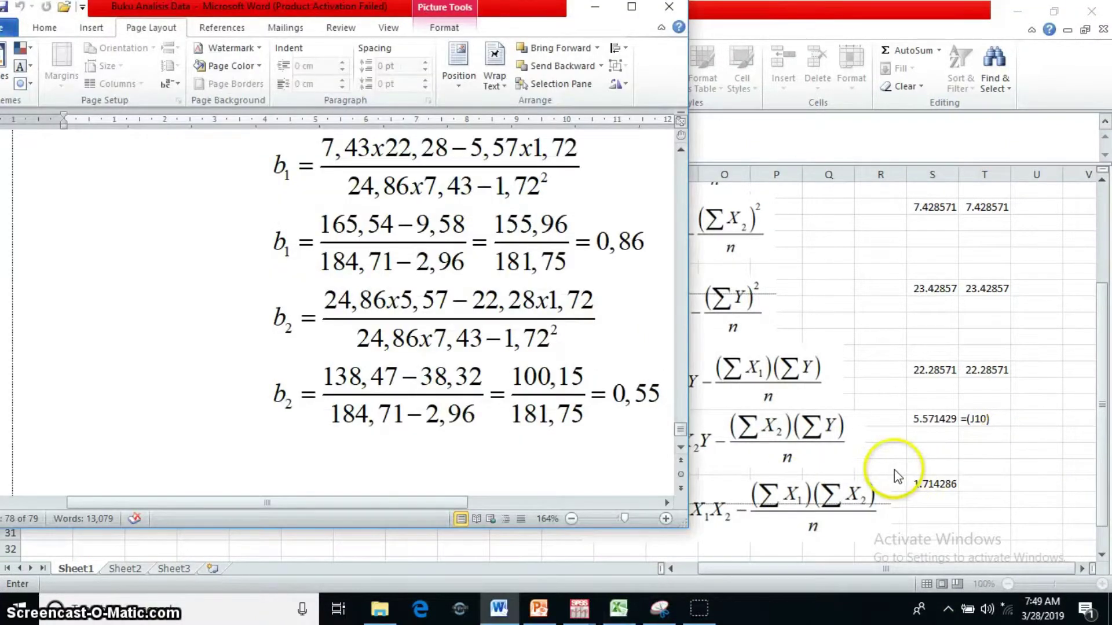
pyautogui.click(594, 6)
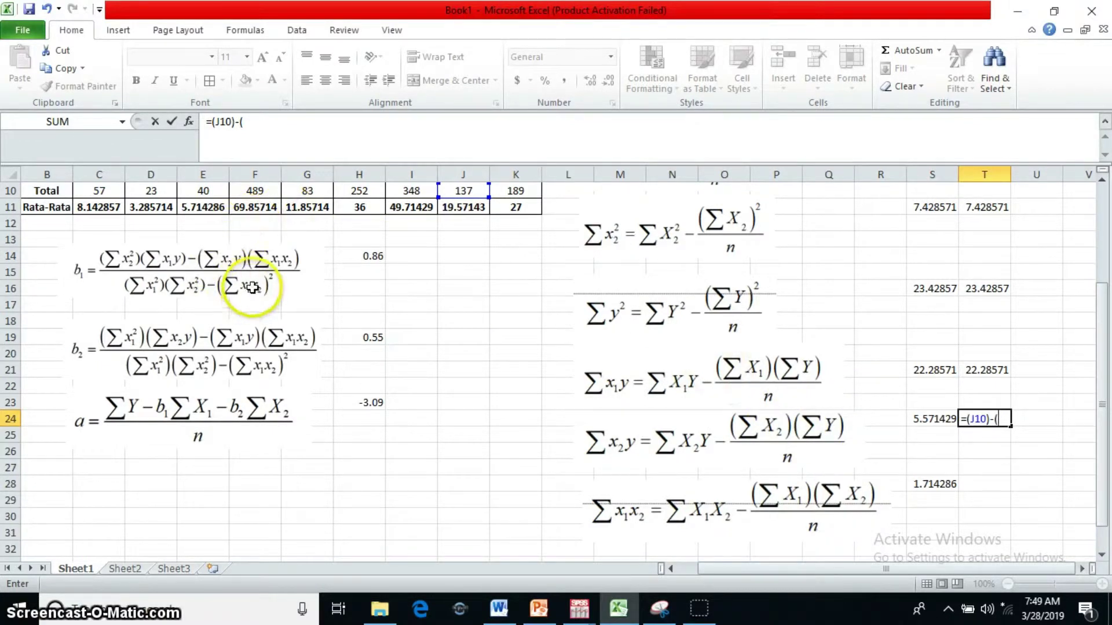
# Step: Complete the Σx2y formula in T24 as =(J10)-((D10*E10)/7), subtracting the product of the X2 and Y totals divided by 7
pyautogui.scroll(3, 249, 249)
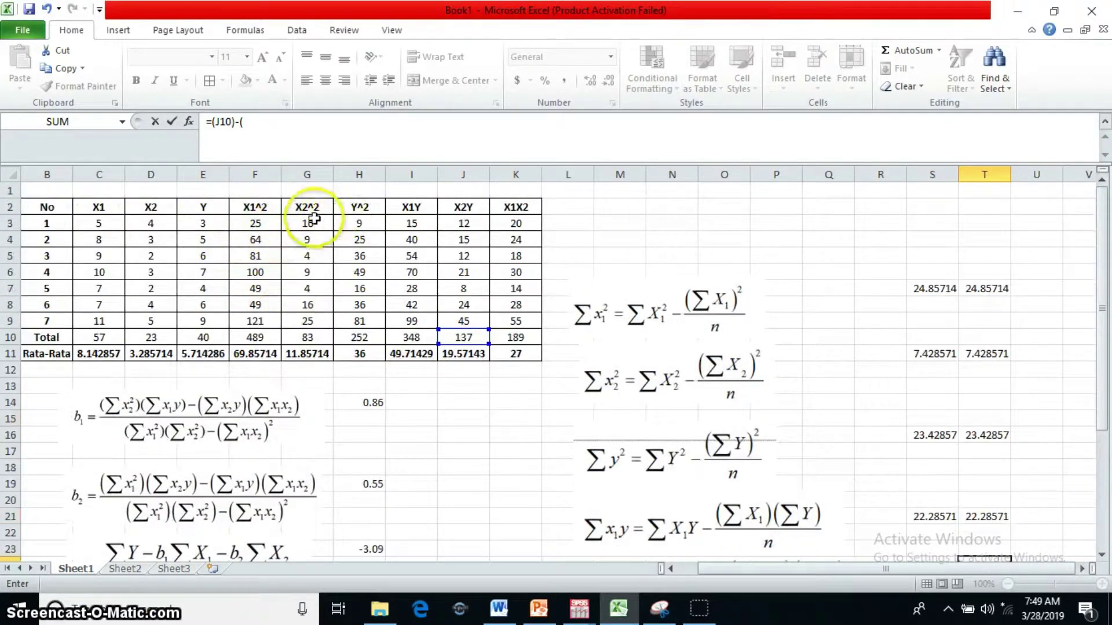
pyautogui.click(165, 337)
pyautogui.scroll(-2, 461, 347)
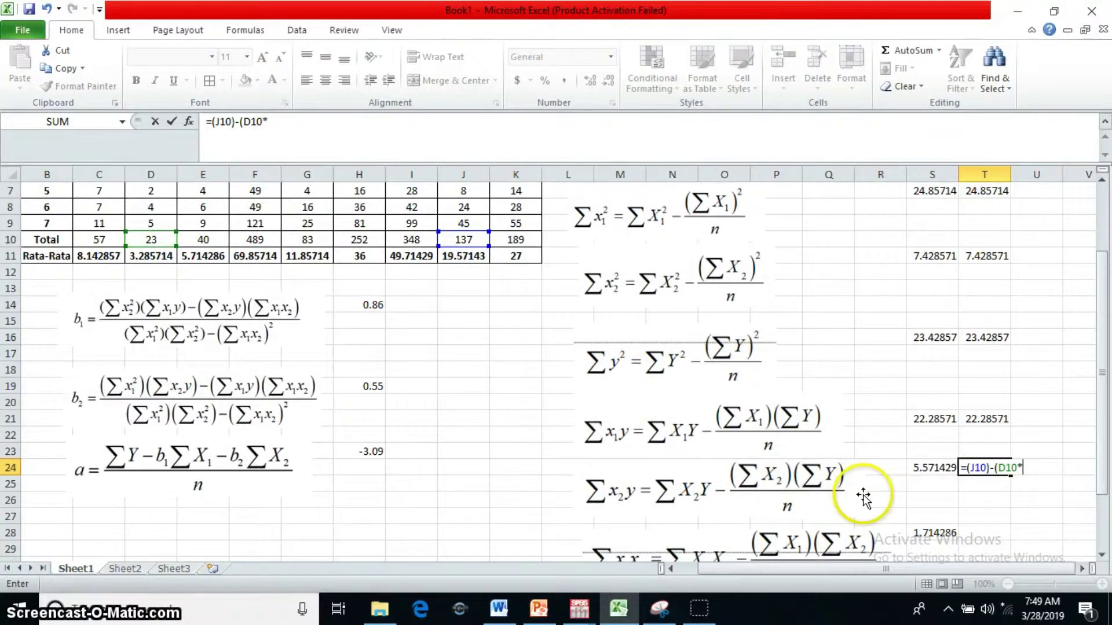
pyautogui.scroll(2, 322, 286)
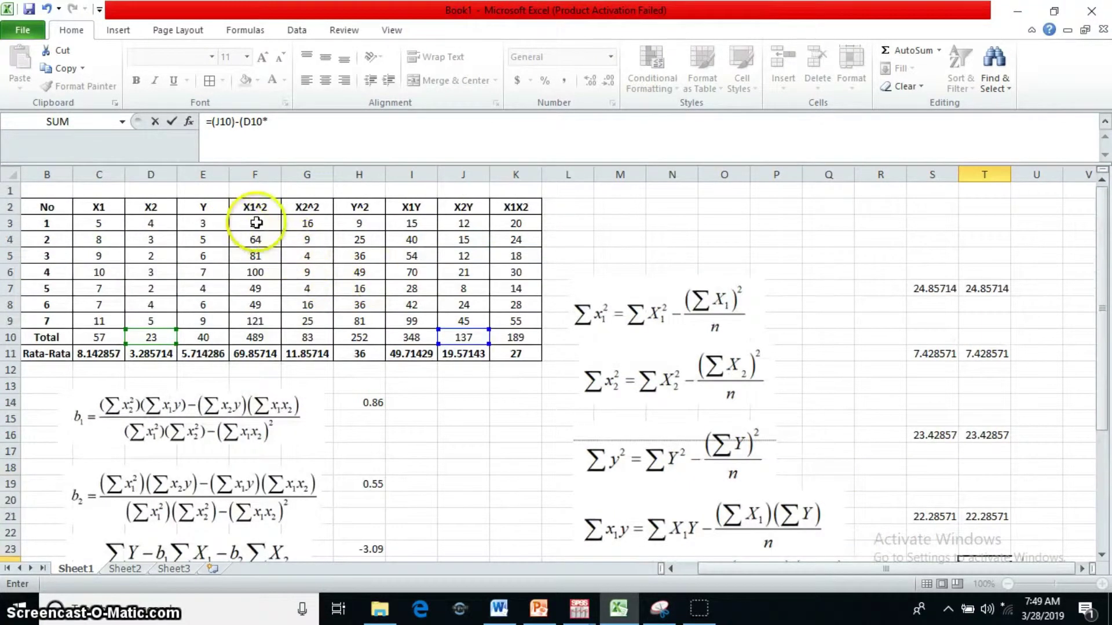
pyautogui.click(218, 337)
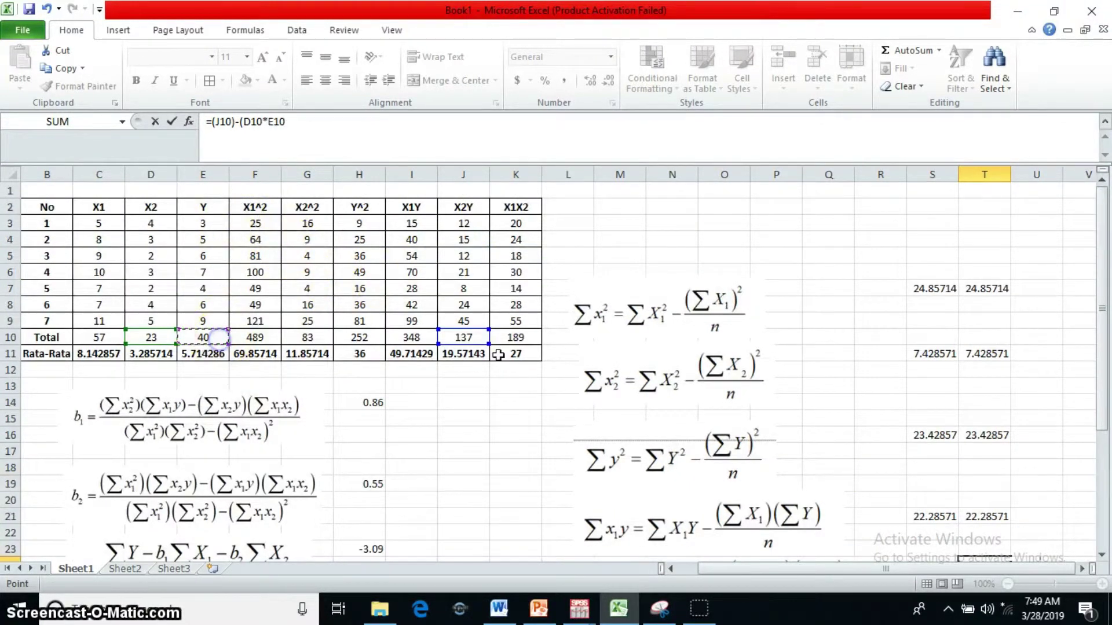
pyautogui.scroll(-3, 498, 355)
pyautogui.write(')/7)')
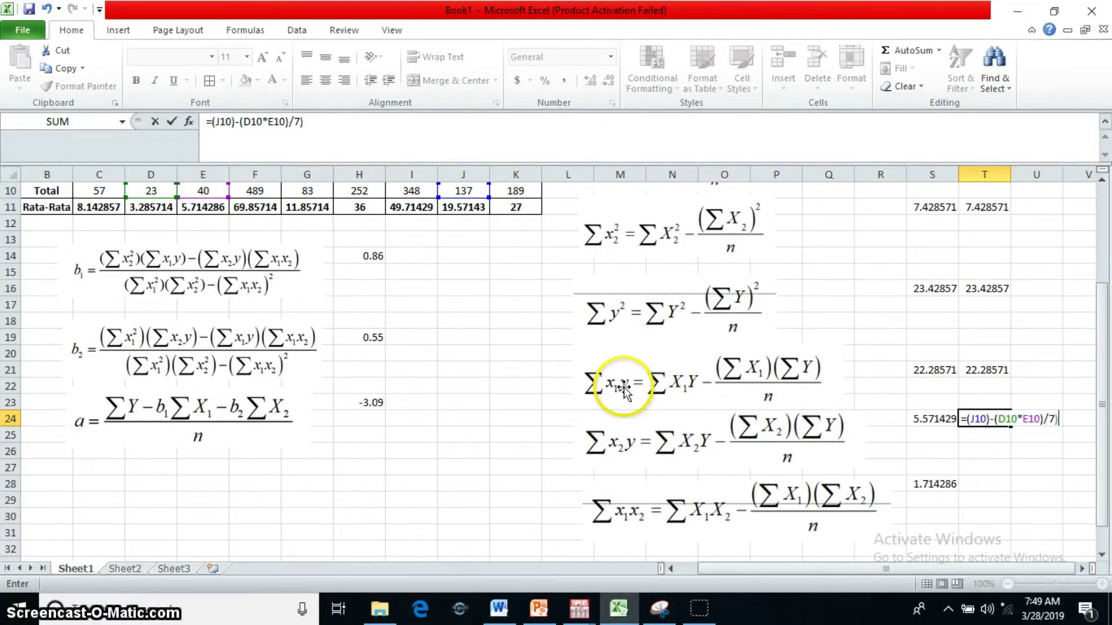
pyautogui.click(995, 418)
pyautogui.write('(')
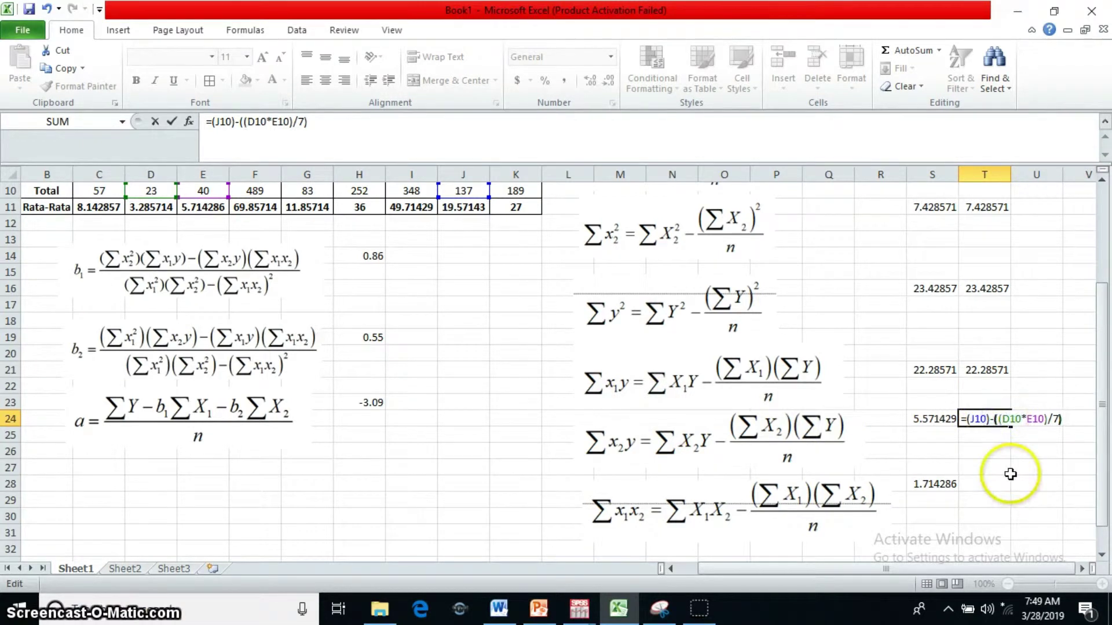
pyautogui.press('Return')
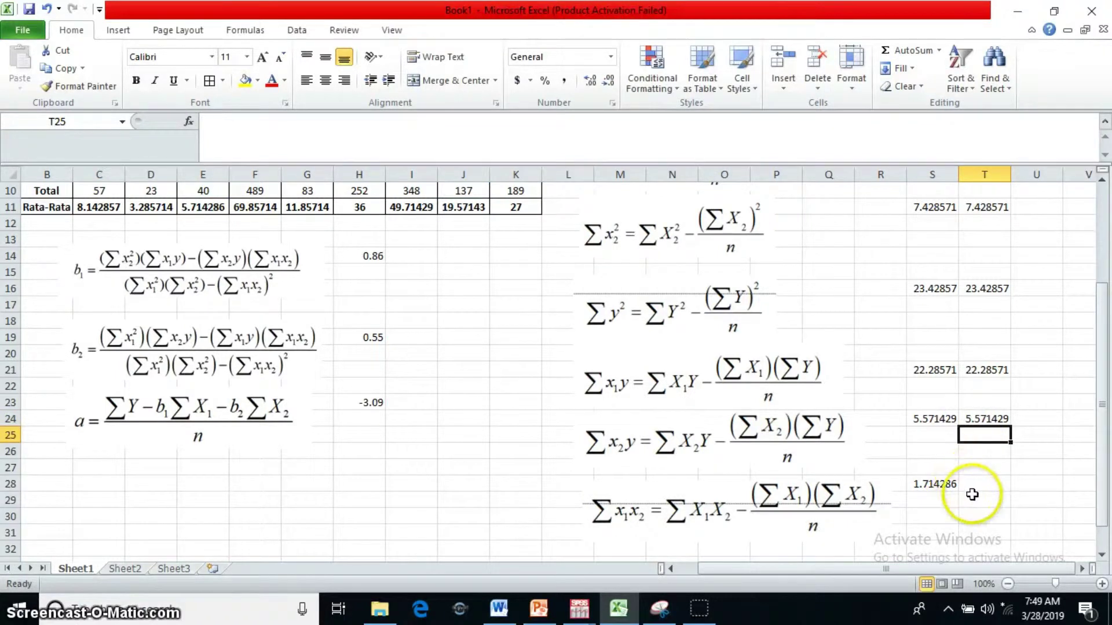
# Step: Begin the Σx1x2 formula in T28 with the X1X2 total as =(K10)-
pyautogui.scroll(-2, 966, 478)
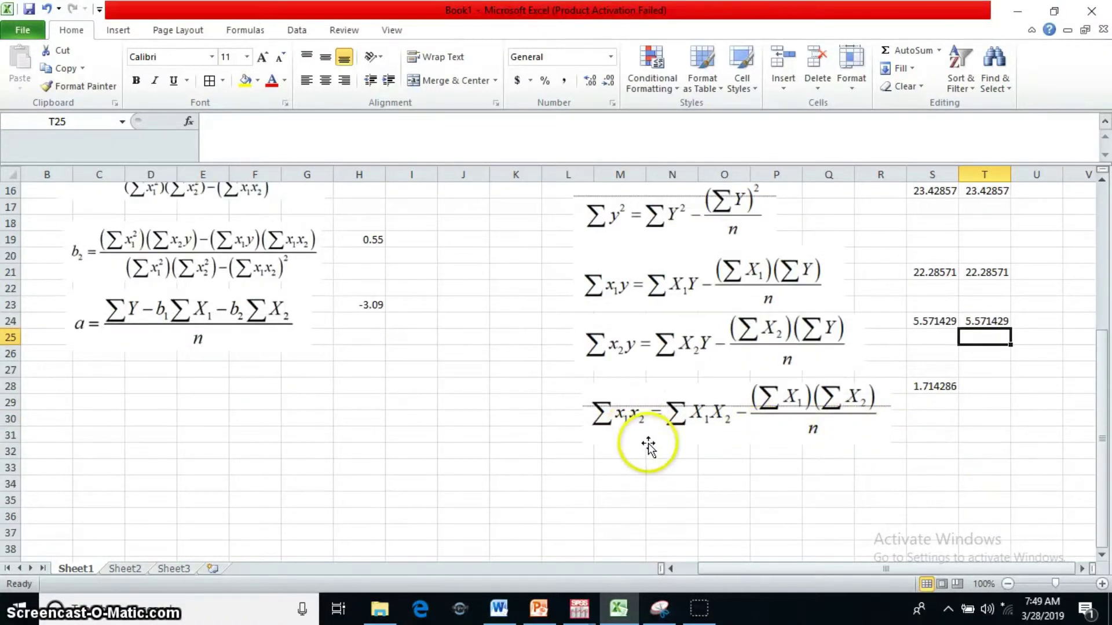
pyautogui.scroll(1, 839, 441)
pyautogui.click(987, 438)
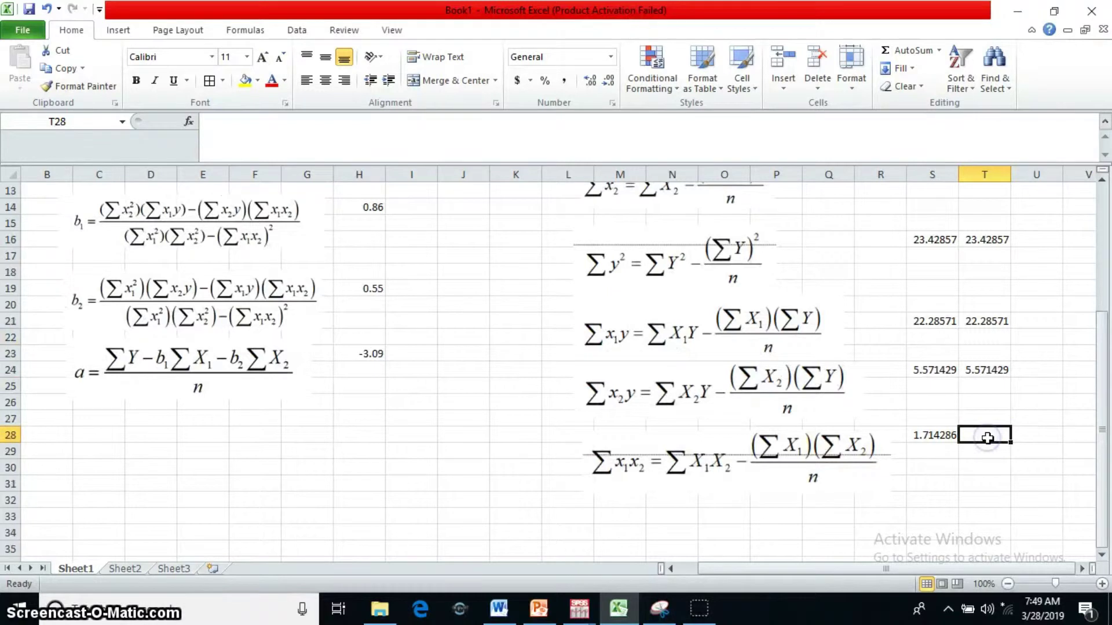
pyautogui.write('=')
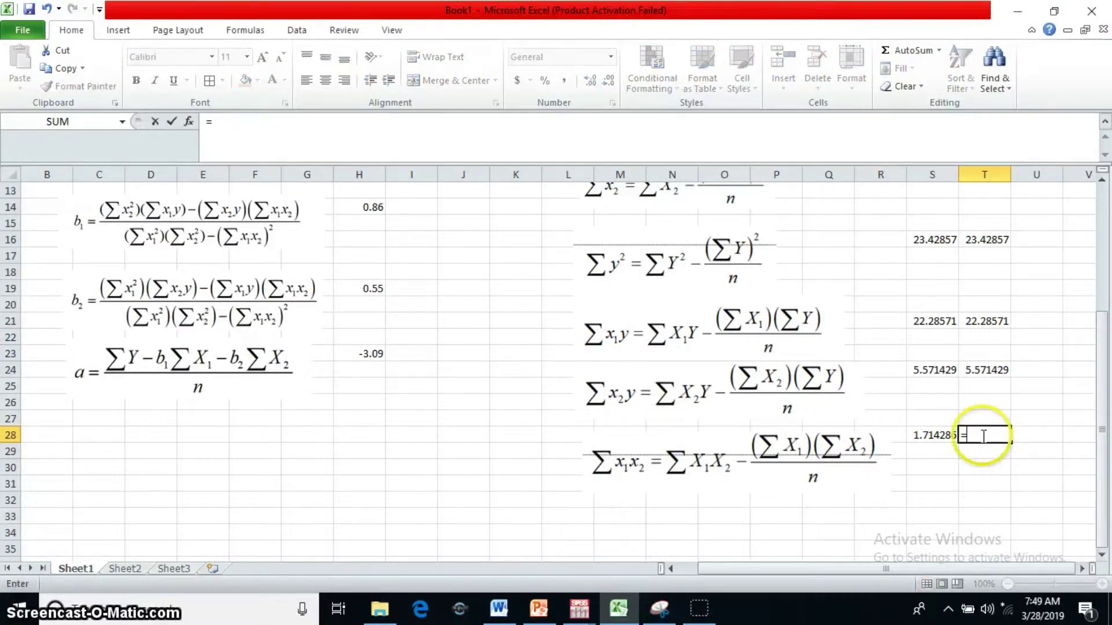
pyautogui.write('(')
pyautogui.scroll(4, 397, 447)
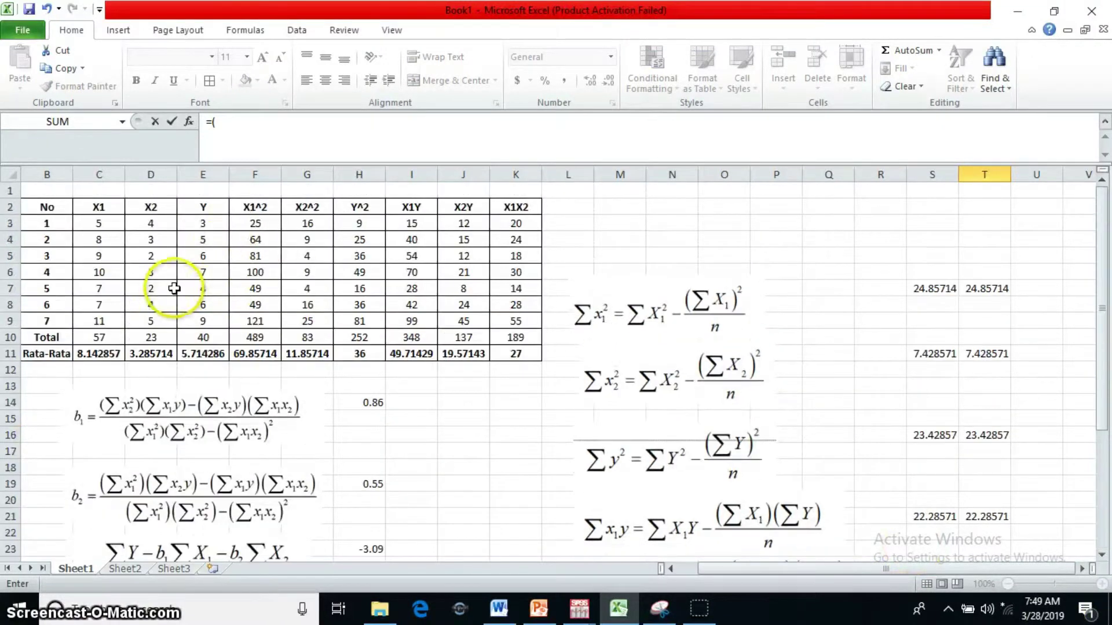
pyautogui.click(530, 338)
pyautogui.scroll(-4, 556, 342)
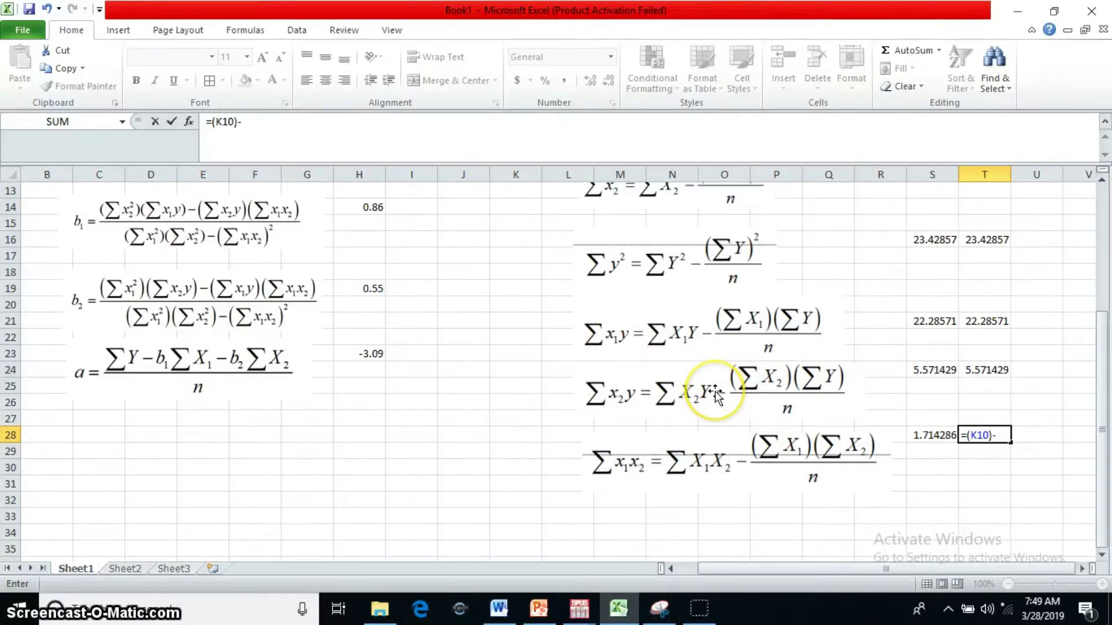
# Step: Complete the Σx1x2 formula in T28 as =(K10)-(C10*D10)/7), subtracting the product of the X1 and X2 totals divided by 7
pyautogui.scroll(4, 209, 385)
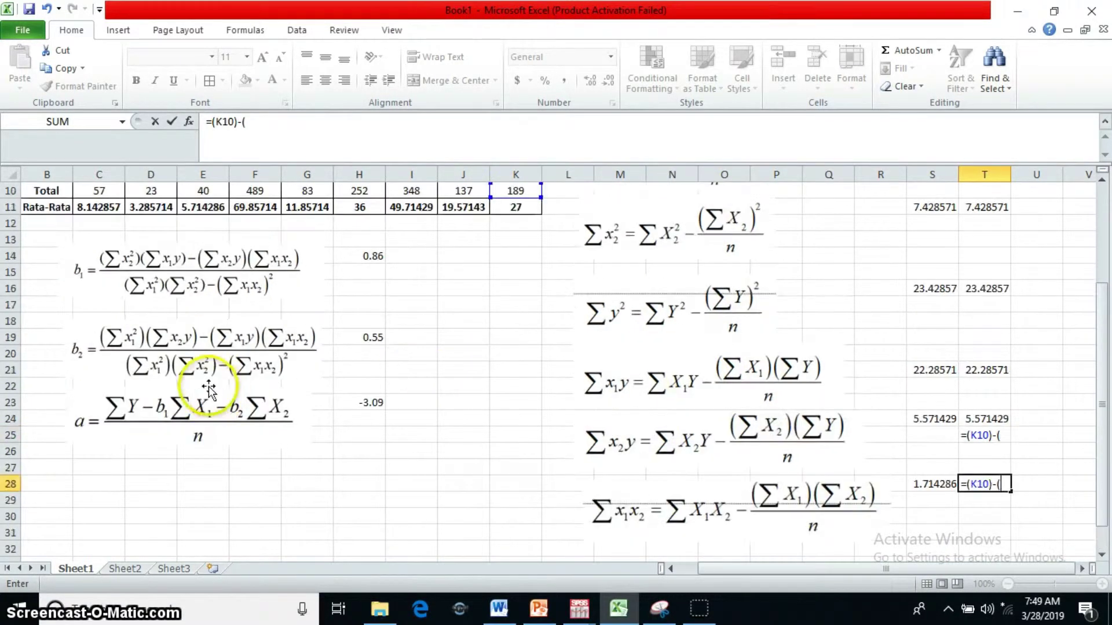
pyautogui.click(116, 334)
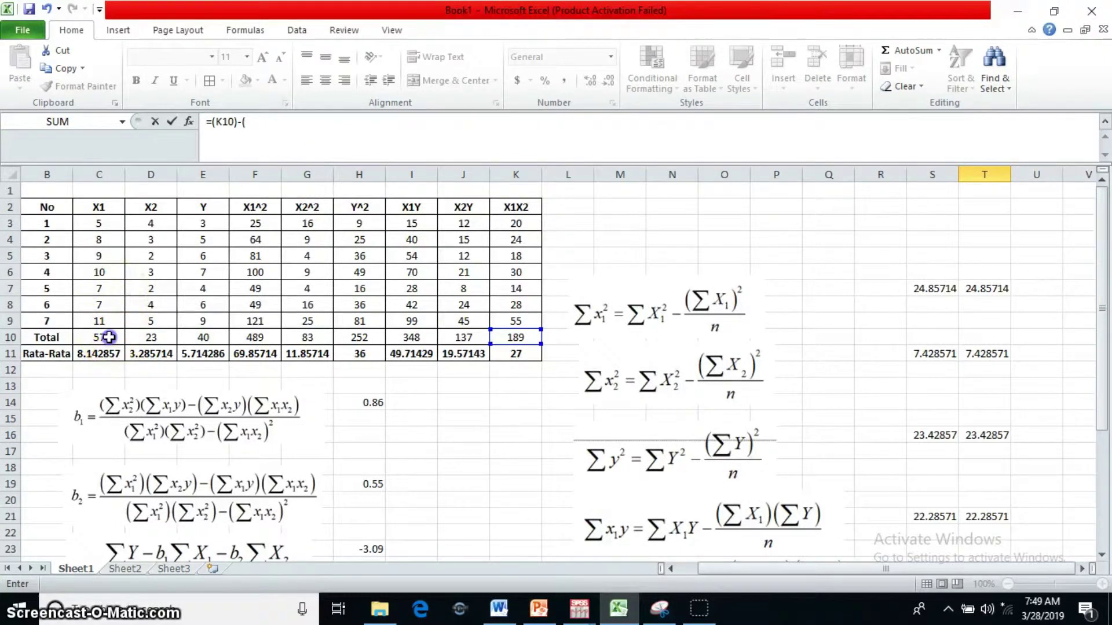
pyautogui.write('*')
pyautogui.click(151, 337)
pyautogui.scroll(-4, 330, 315)
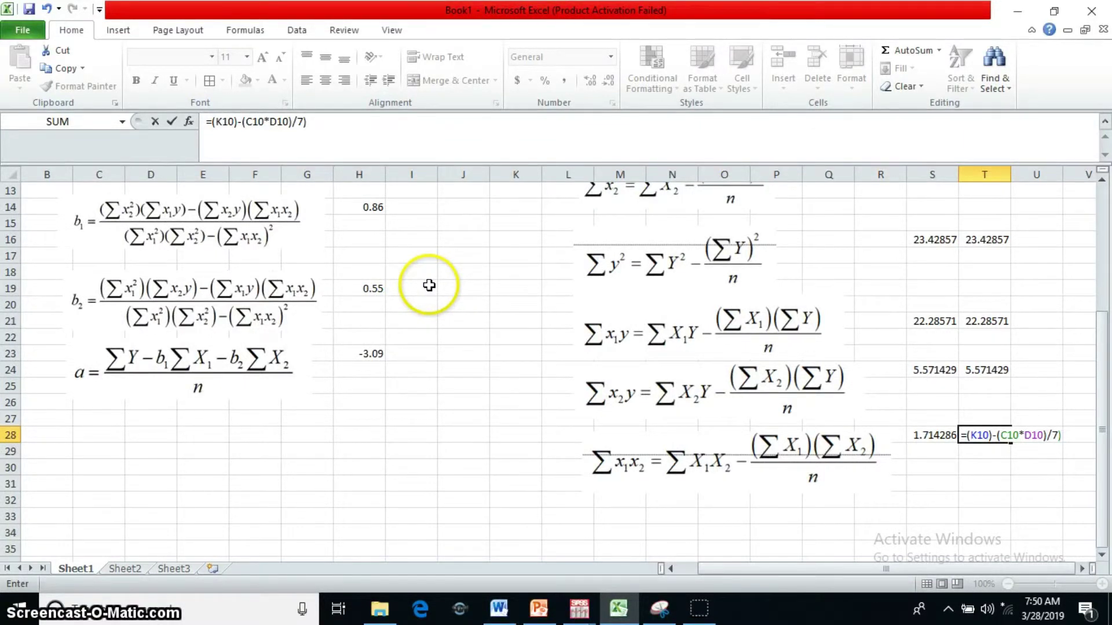
pyautogui.click(997, 436)
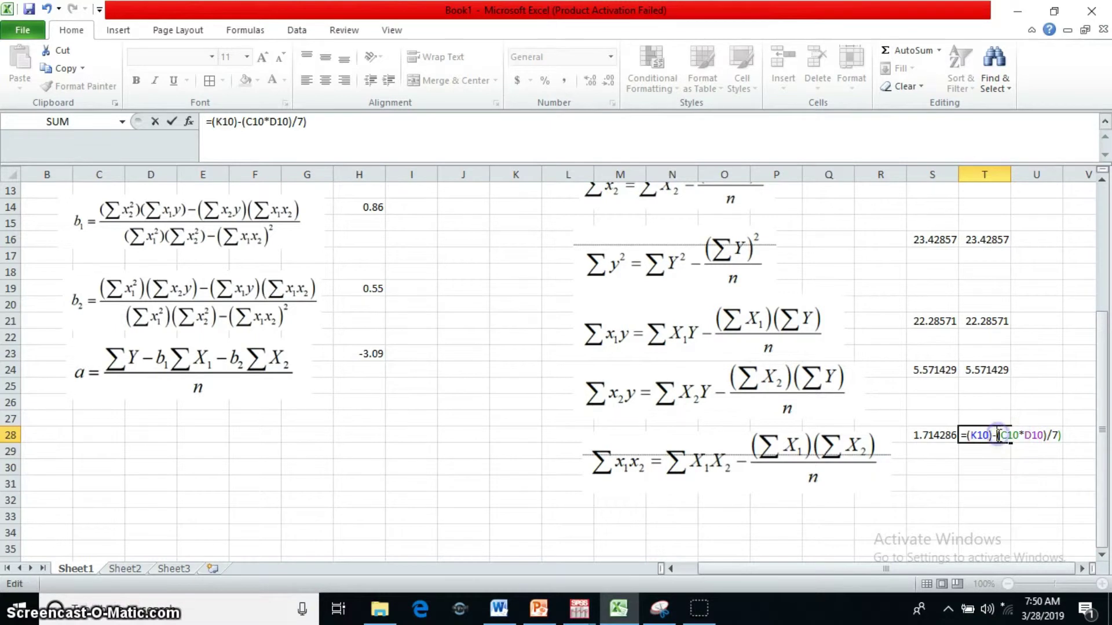
pyautogui.press('Return')
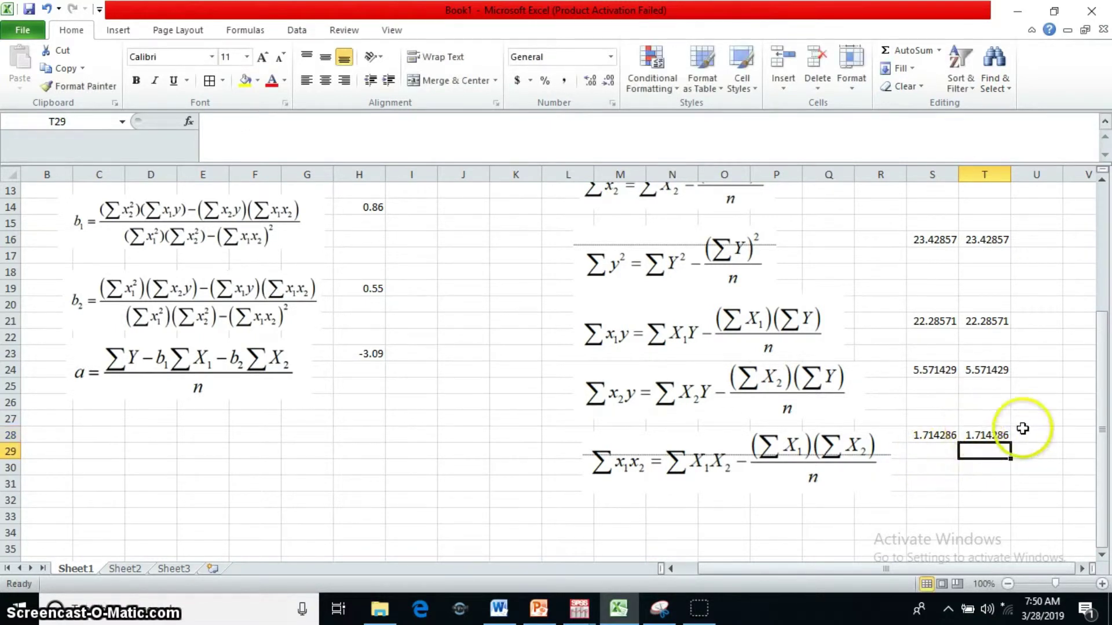
# Step: Build the b1 numerator in J14 from the deviation sums as =(T11*T21)-(T24*T28)
pyautogui.scroll(3, 943, 347)
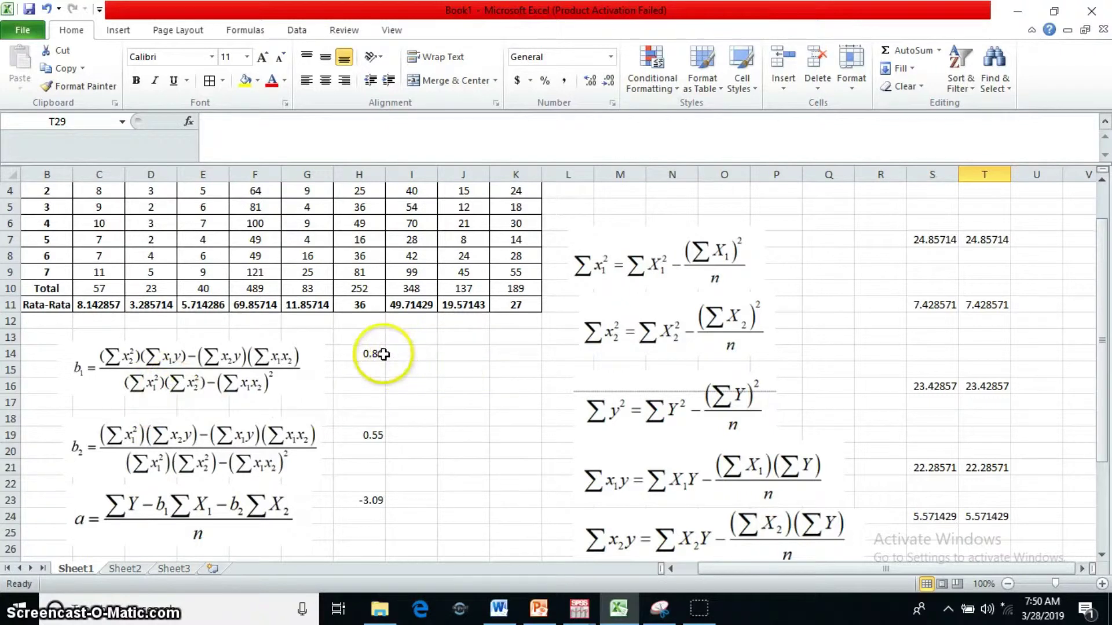
pyautogui.click(444, 356)
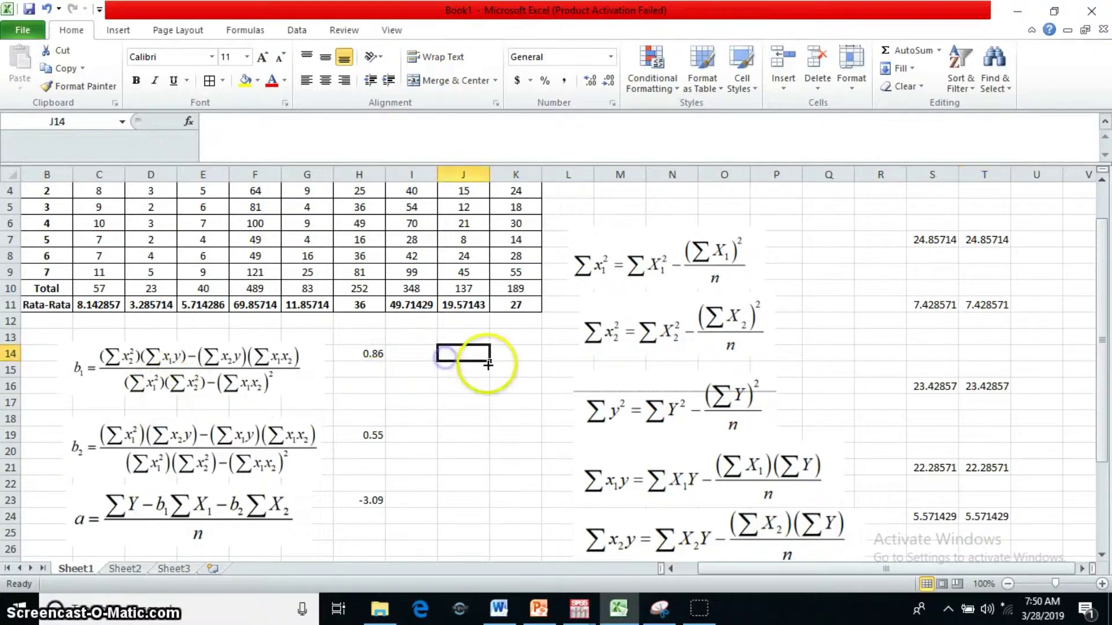
pyautogui.write('=')
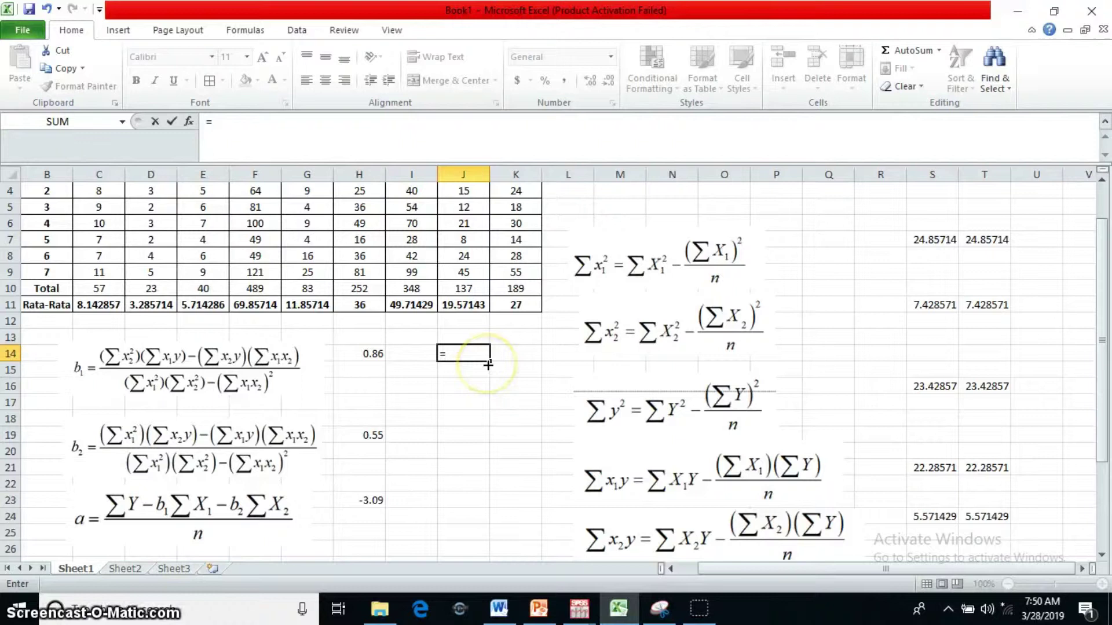
pyautogui.write('(')
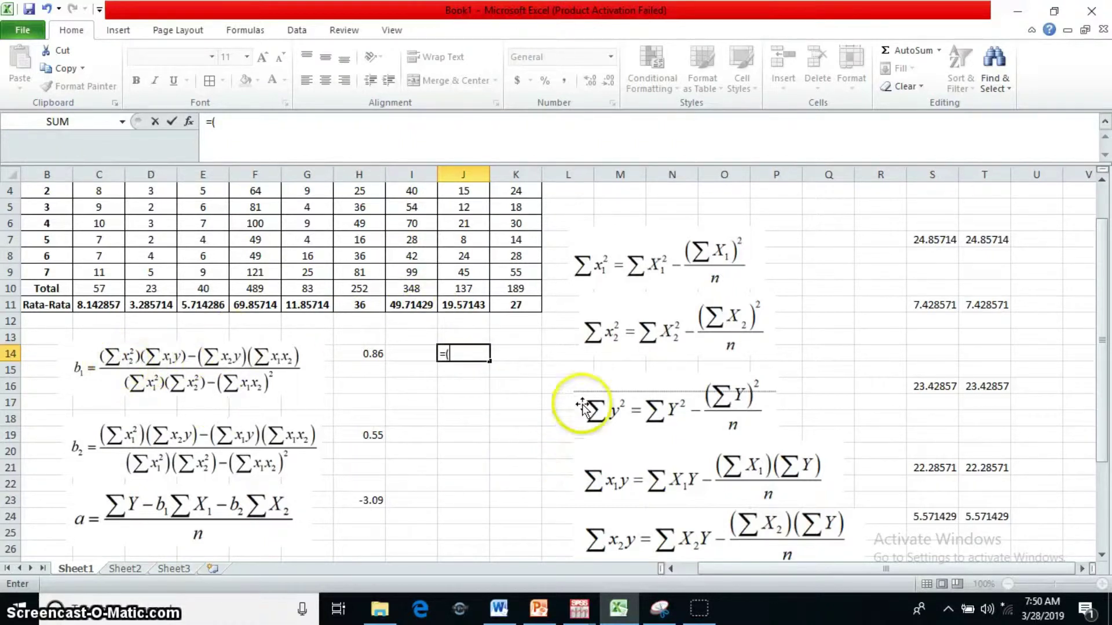
pyautogui.click(994, 307)
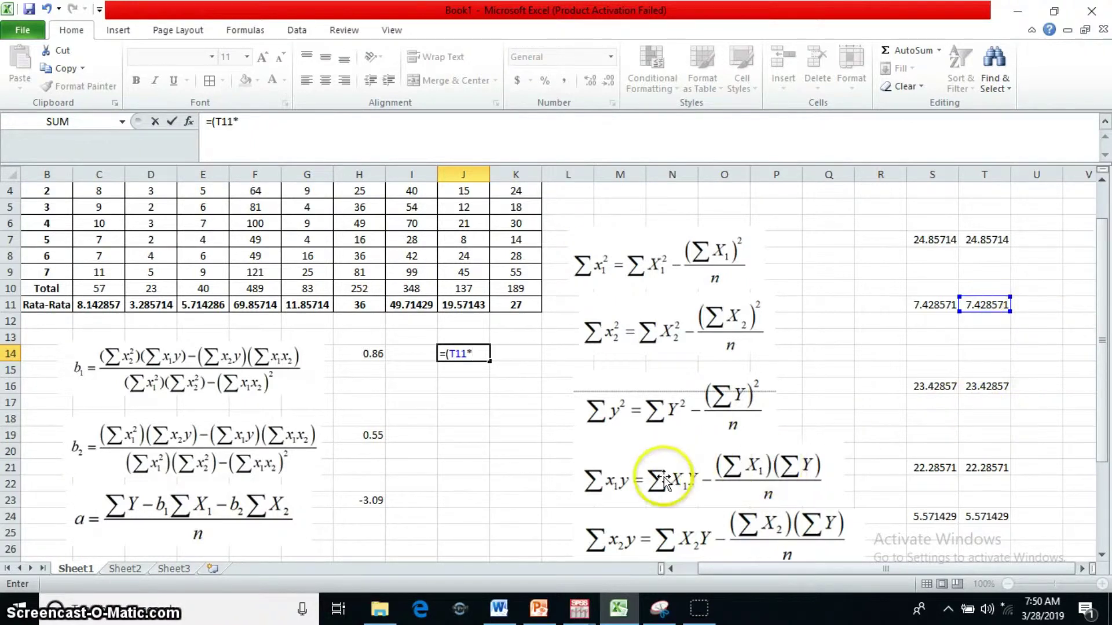
pyautogui.click(990, 475)
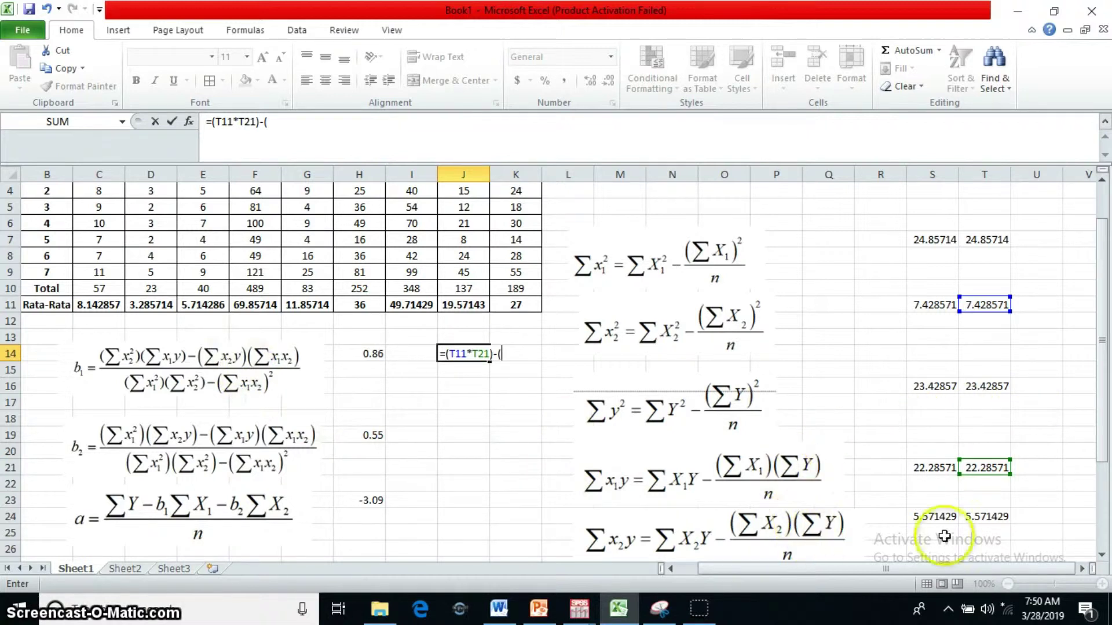
pyautogui.click(995, 518)
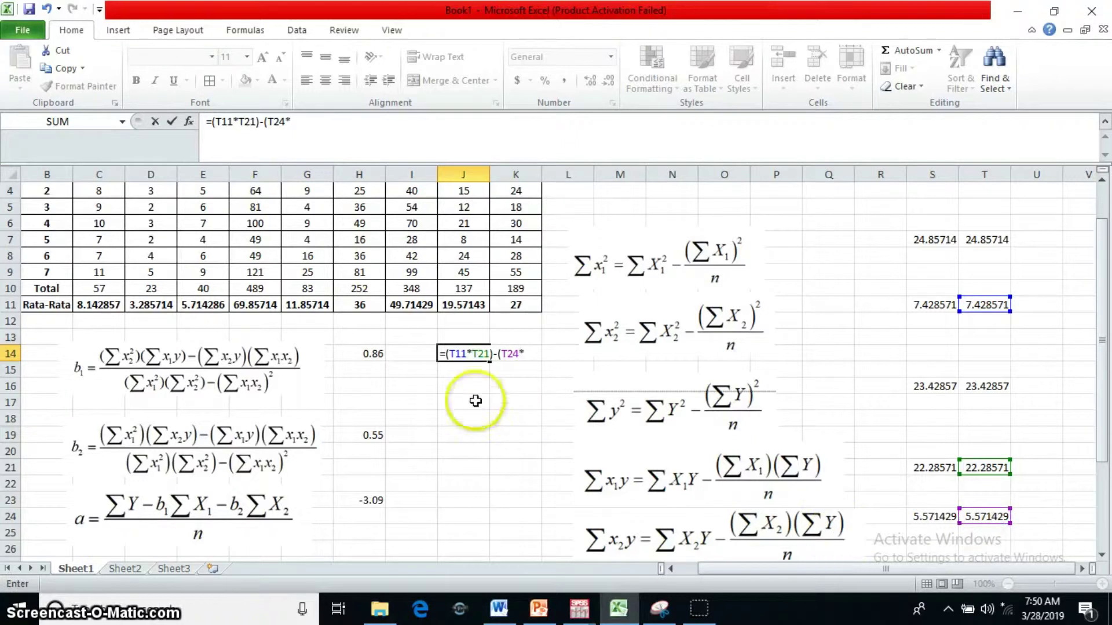
pyautogui.scroll(-2, 1057, 468)
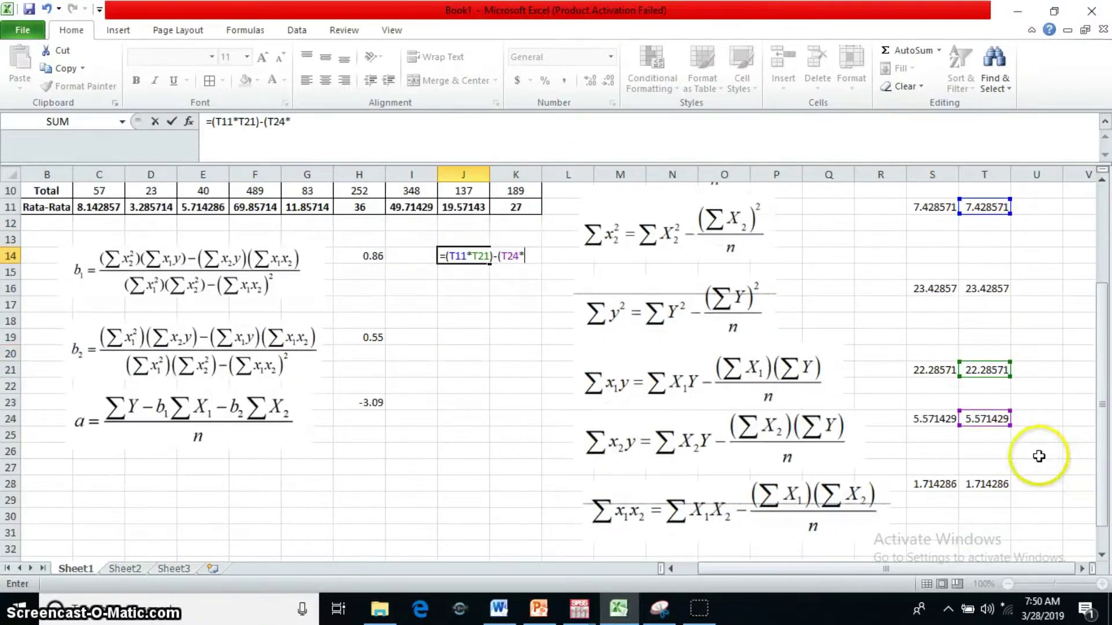
pyautogui.click(994, 485)
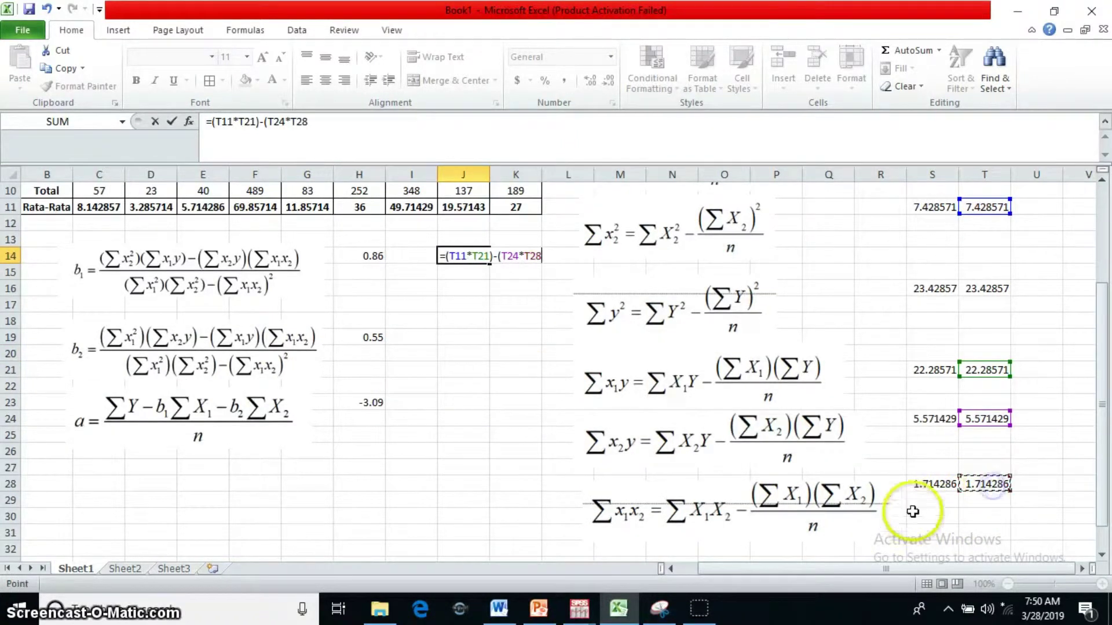
pyautogui.scroll(3, 880, 498)
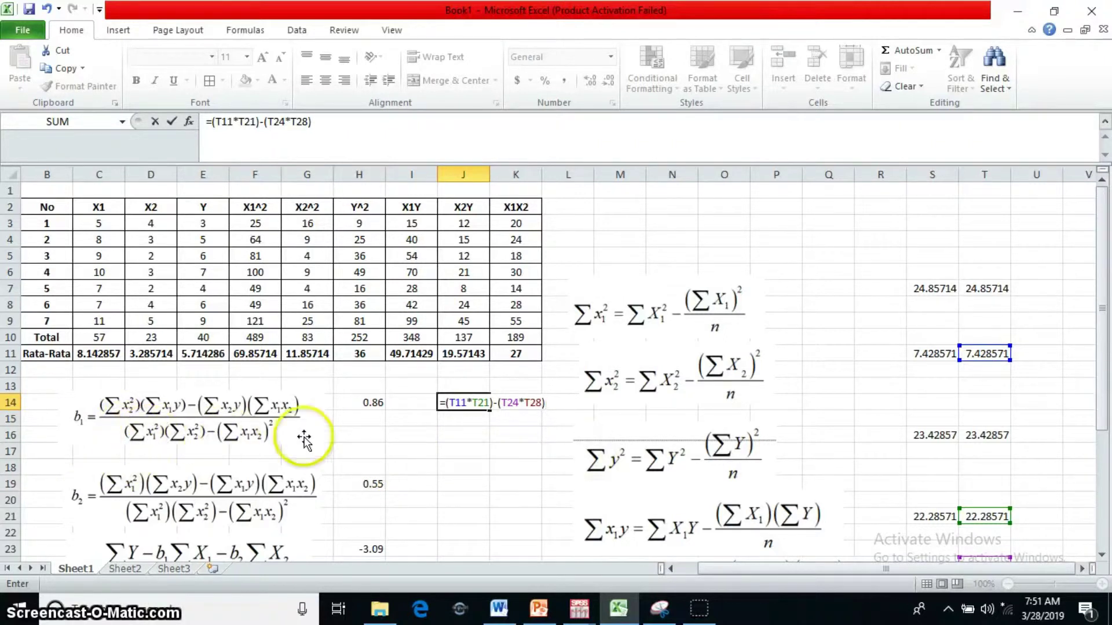
# Step: Enclose the whole b1 numerator in J14 in an outer pair of parentheses
pyautogui.click(444, 403)
pyautogui.write('(')
pyautogui.click(558, 402)
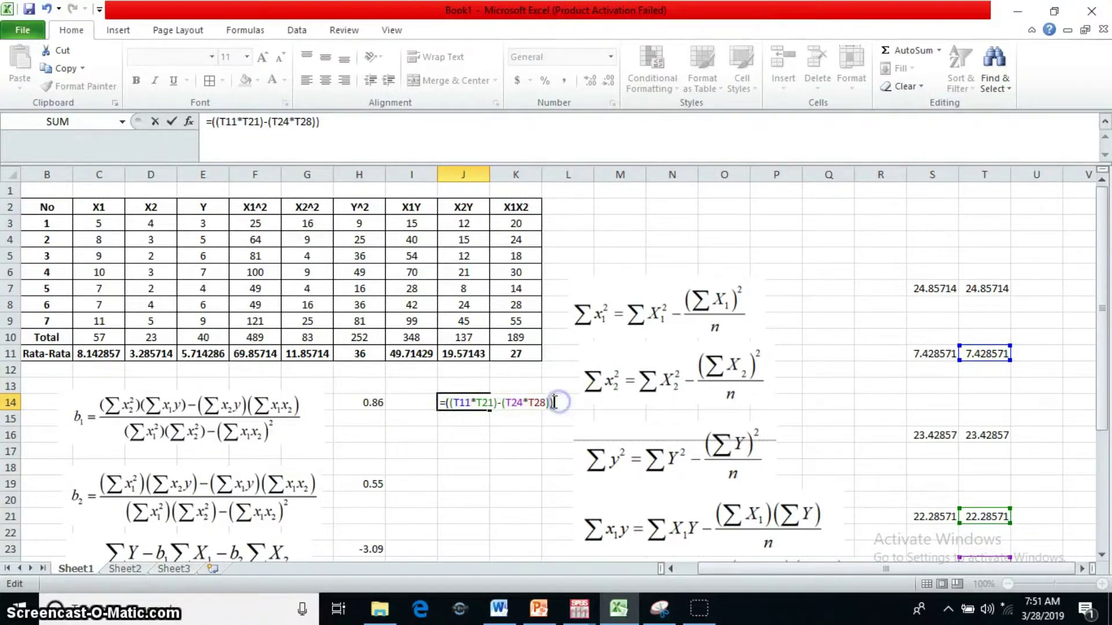
# Step: Append the b1 denominator to the J14 formula as /(T7*T11)-(T28^2)
pyautogui.write('/(')
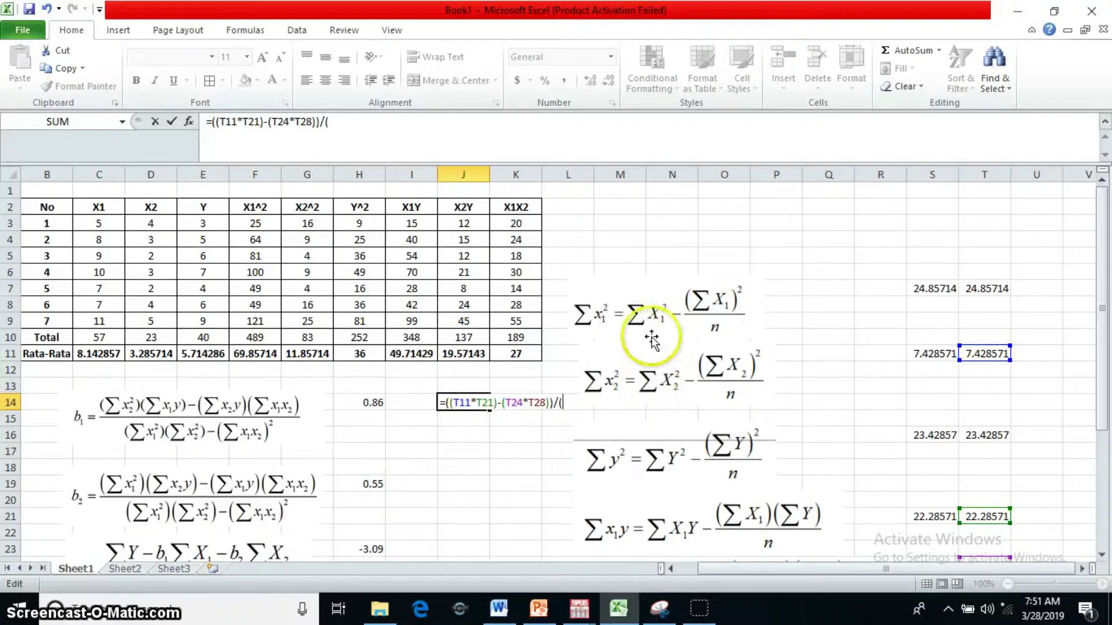
pyautogui.click(993, 287)
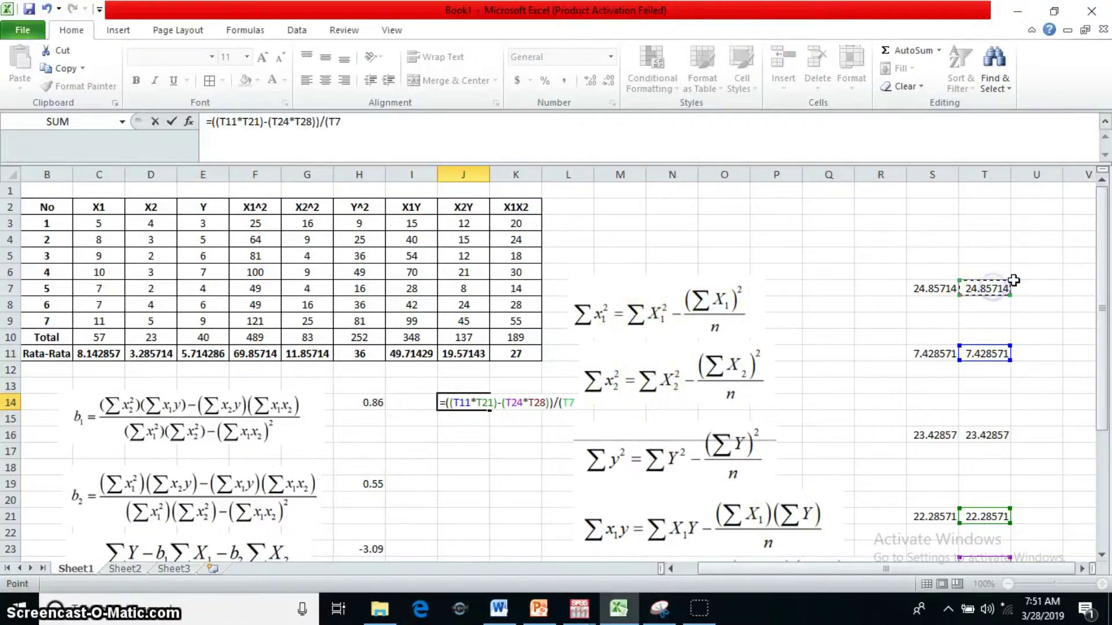
pyautogui.write('*T21')
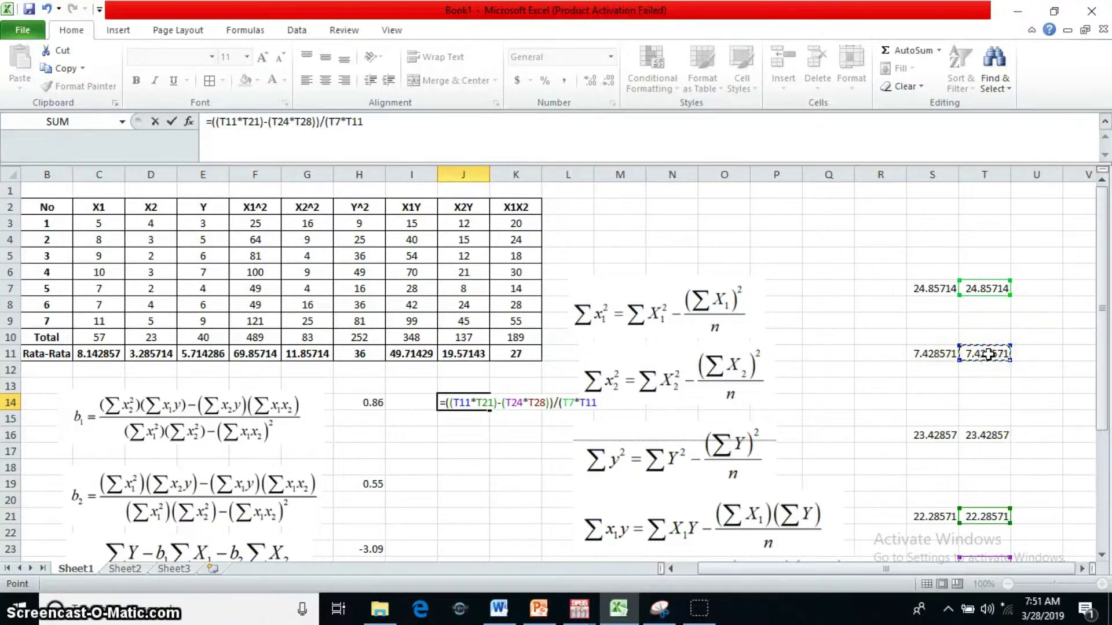
pyautogui.write(')-(')
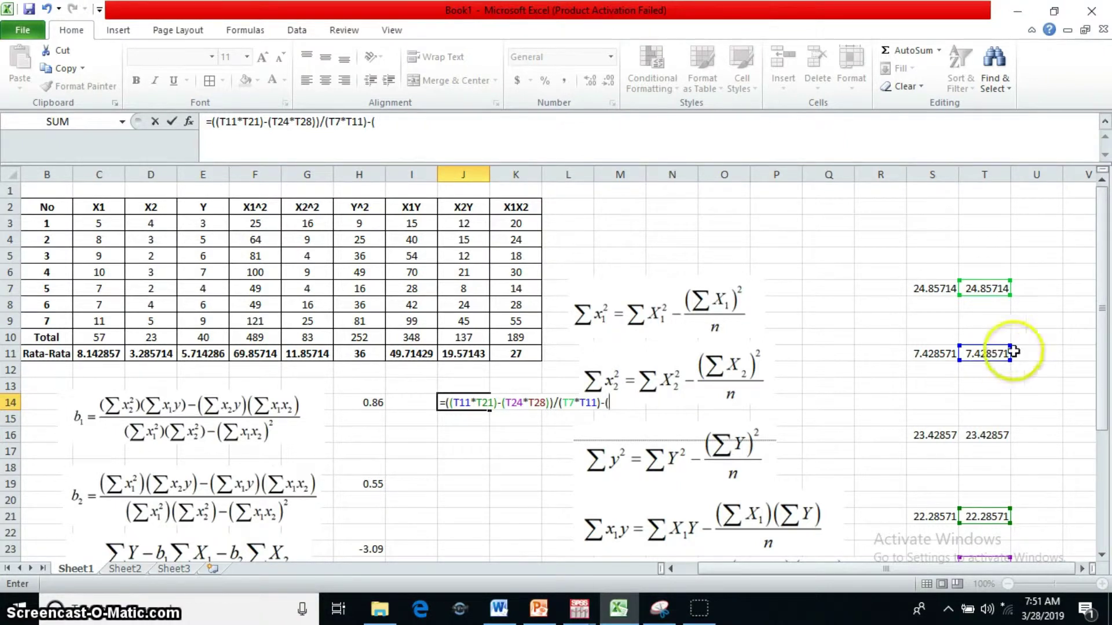
pyautogui.scroll(-4, 993, 405)
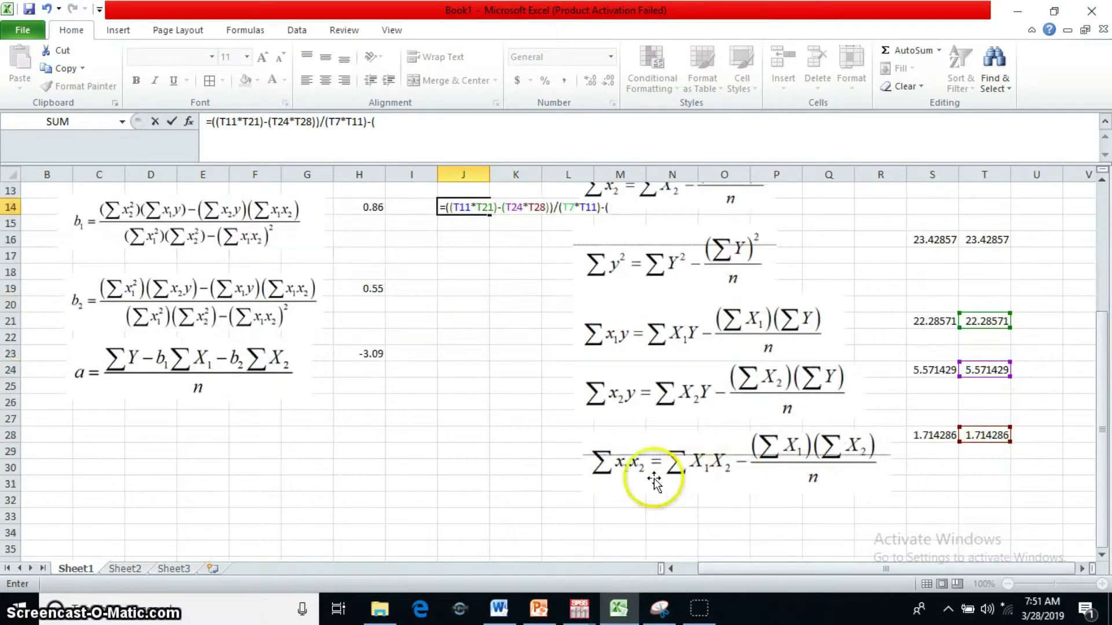
pyautogui.click(984, 436)
pyautogui.scroll(4, 573, 440)
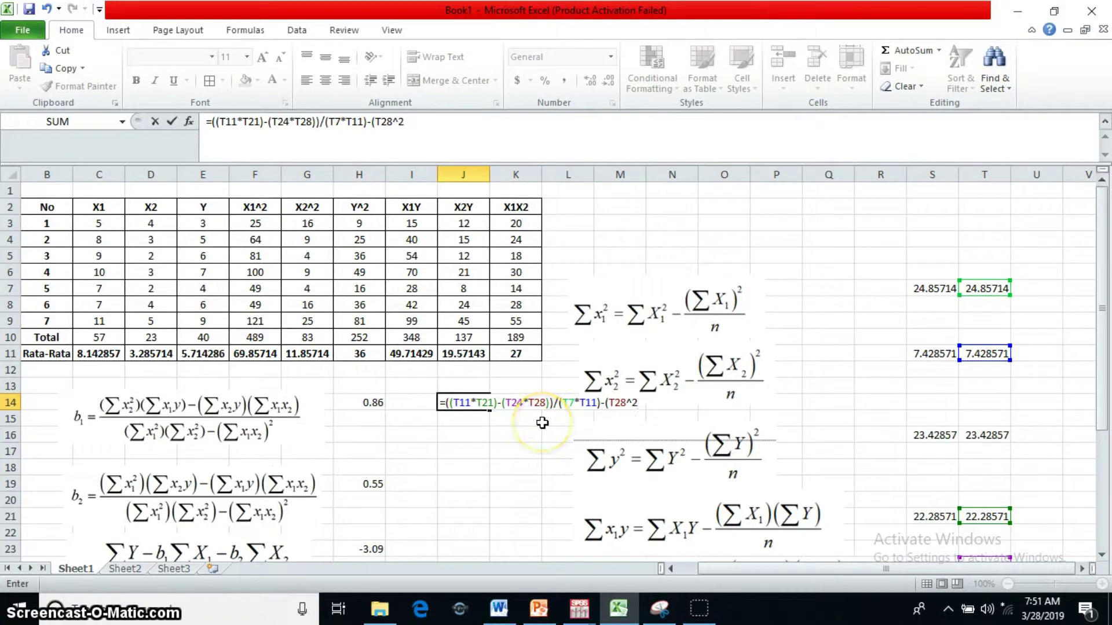
pyautogui.write('^2)')
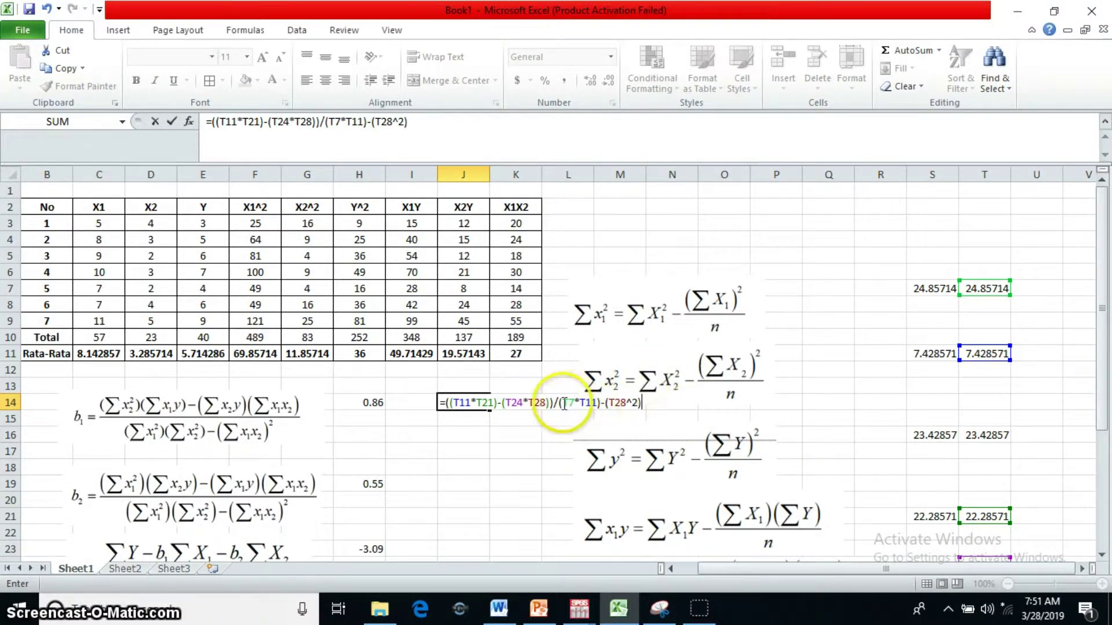
# Step: Enclose the denominator in parentheses and enter the b1 formula in J14 as =((T11*T21)-(T24*T28))/((T7*T11)-(T28^2))
pyautogui.click(560, 402)
pyautogui.write('(')
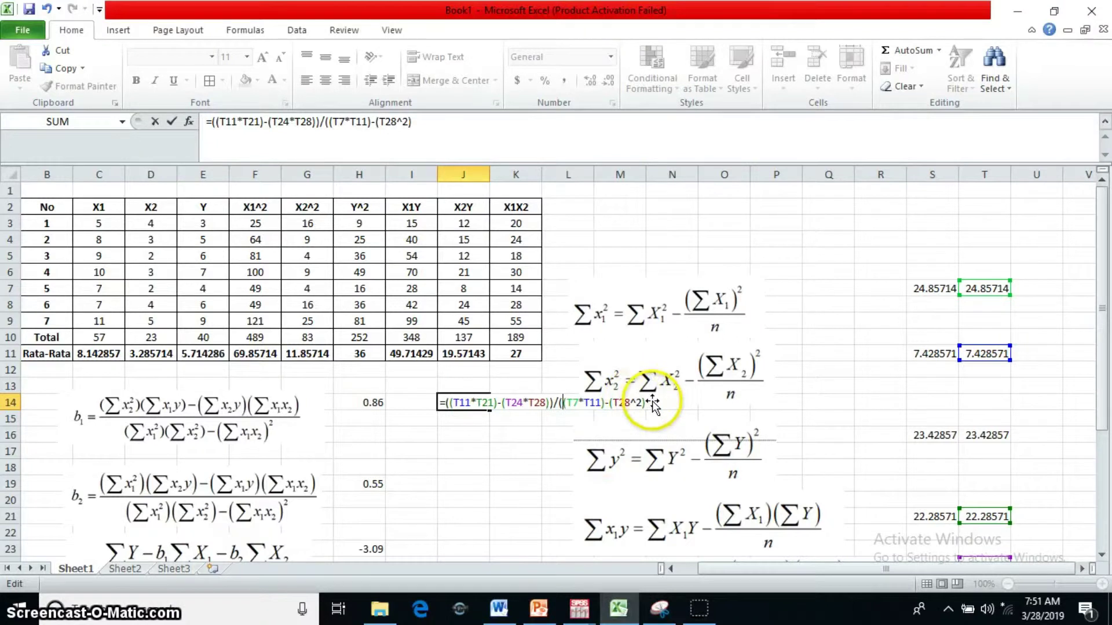
pyautogui.click(432, 121)
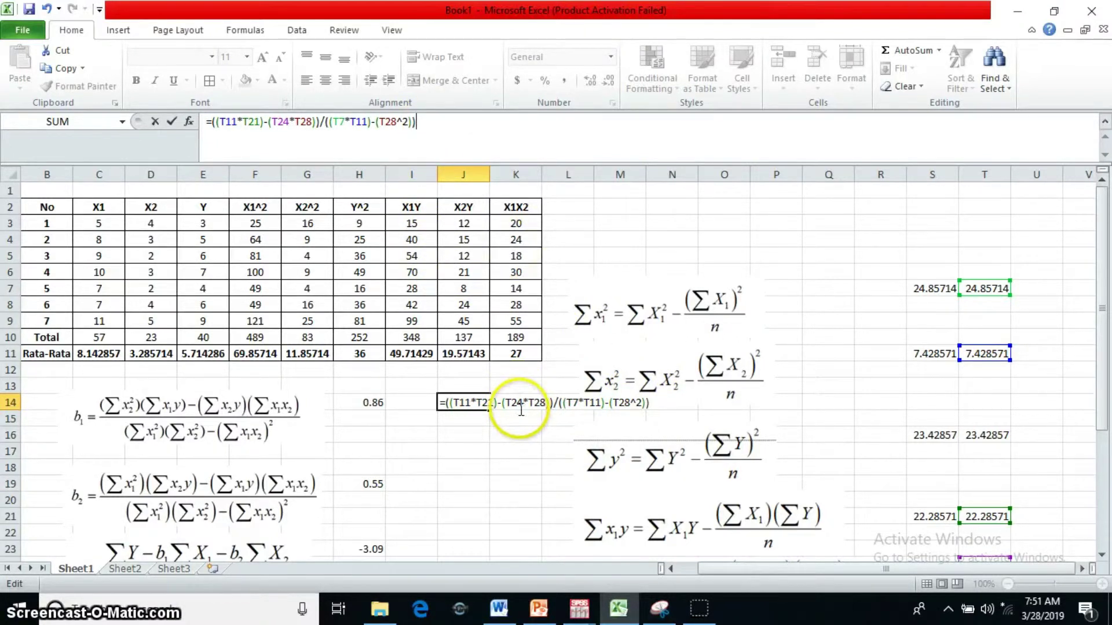
pyautogui.press('Return')
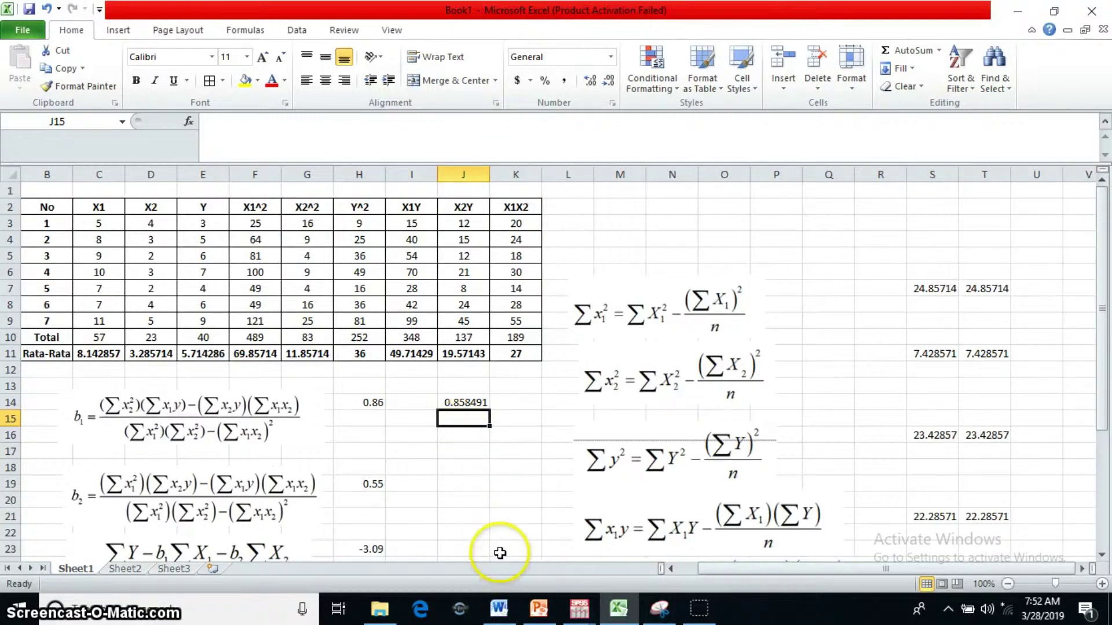
# Step: Start the b2 numerator in J19 with the product of the x1² and x2y deviation sums, =(T7*T24), followed by a minus sign
pyautogui.click(469, 485)
pyautogui.scroll(-1, 466, 486)
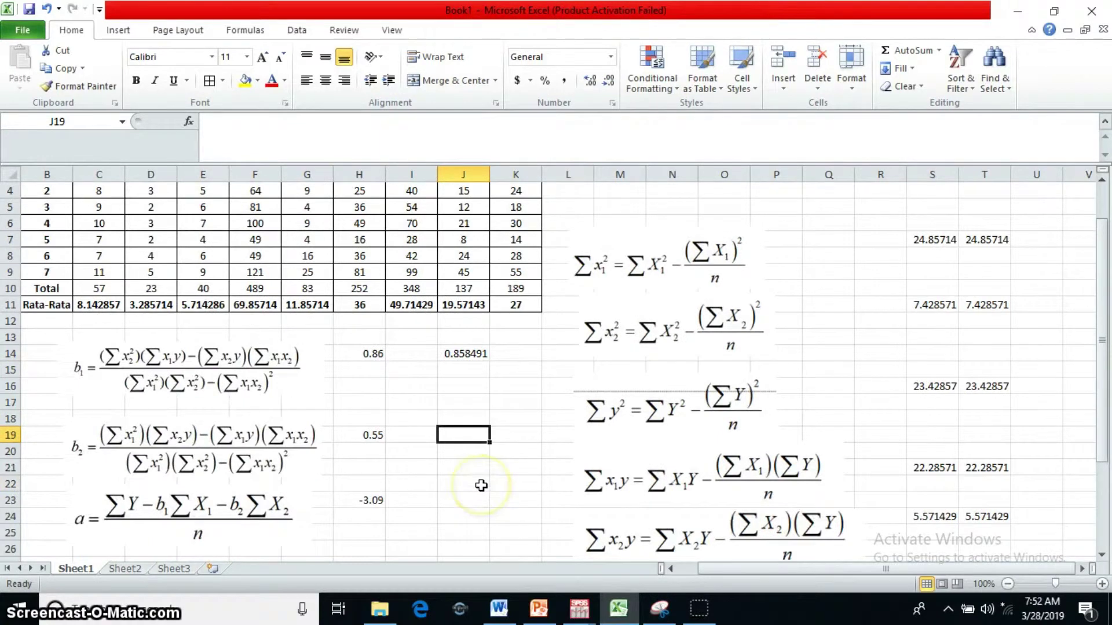
pyautogui.write('=(')
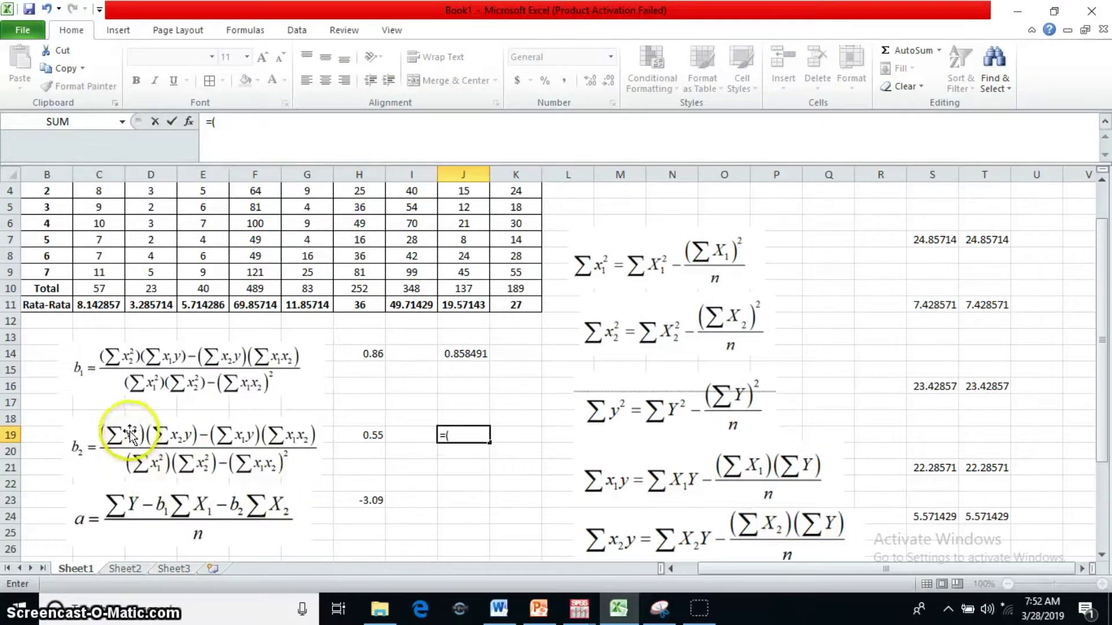
pyautogui.click(996, 240)
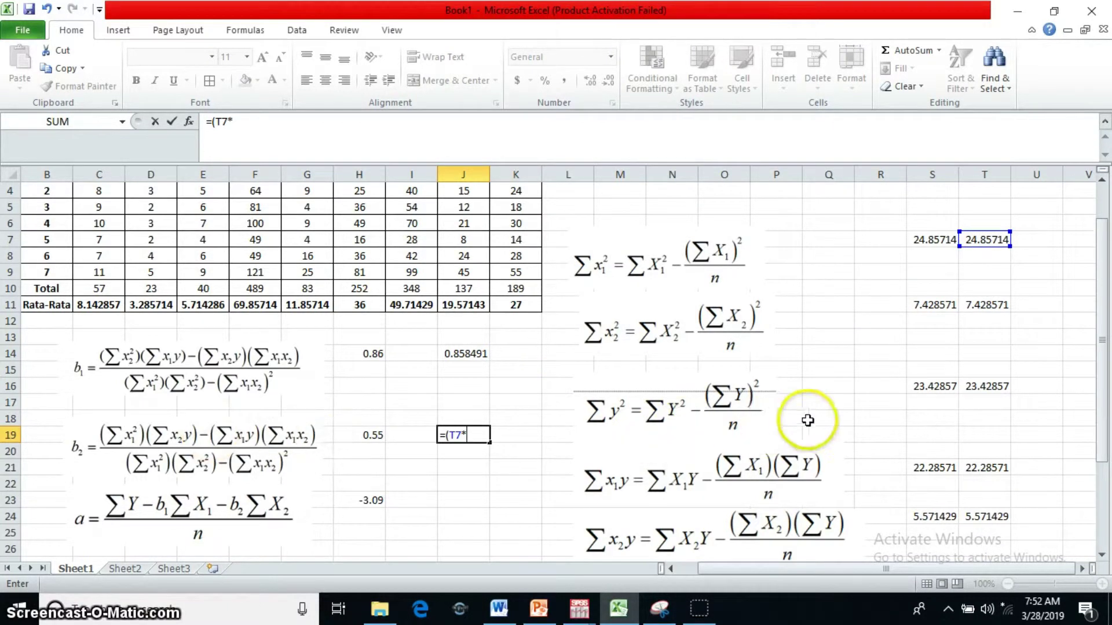
pyautogui.click(984, 517)
pyautogui.write(')-(')
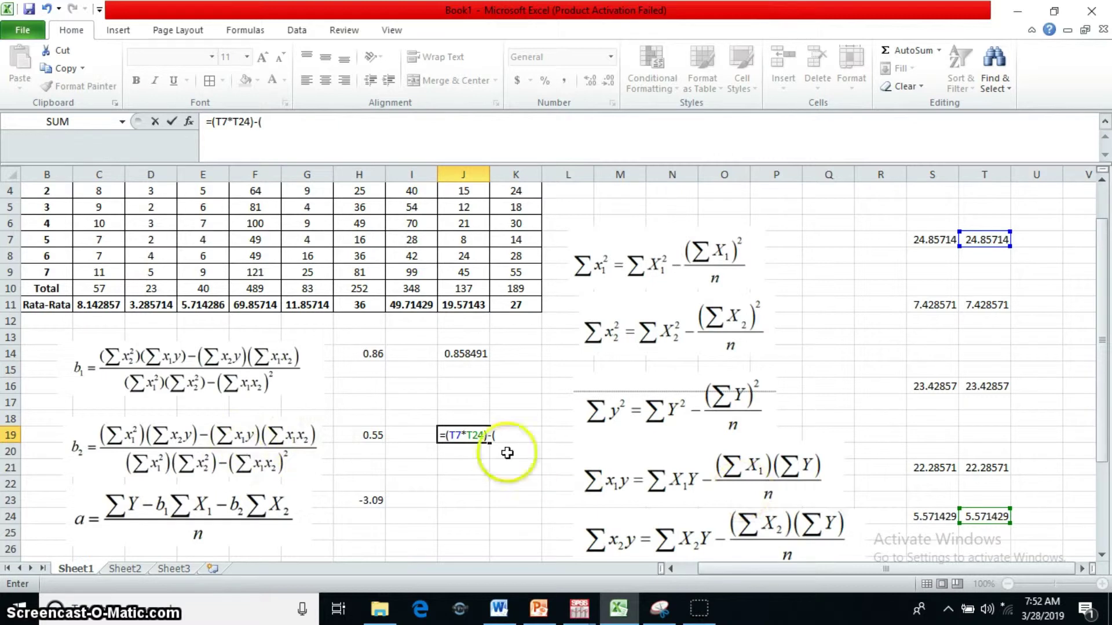
# Step: Complete the b2 numerator in J19 by subtracting the product of the x1y and x1x2 deviation sums, (T21*T28)
pyautogui.scroll(-2, 975, 451)
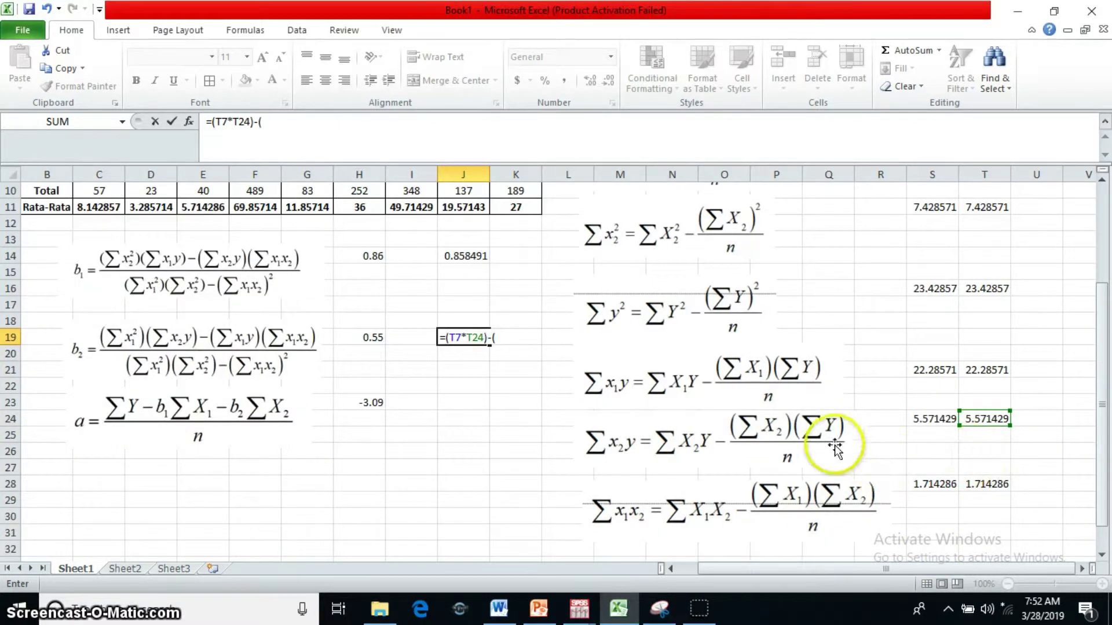
pyautogui.click(991, 369)
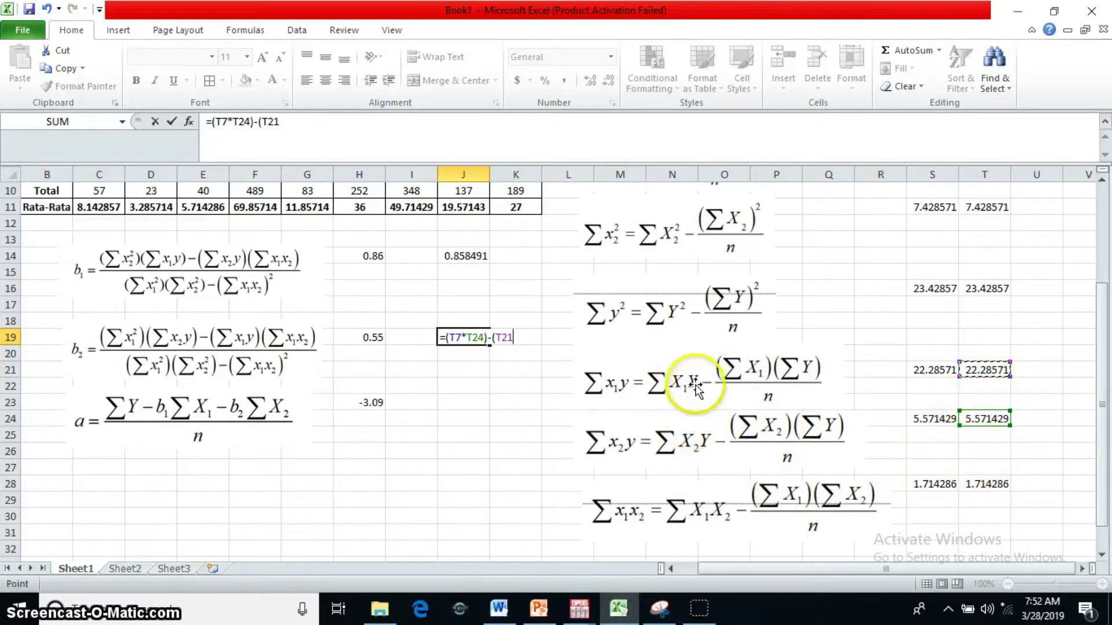
pyautogui.scroll(1, 693, 387)
pyautogui.write('*')
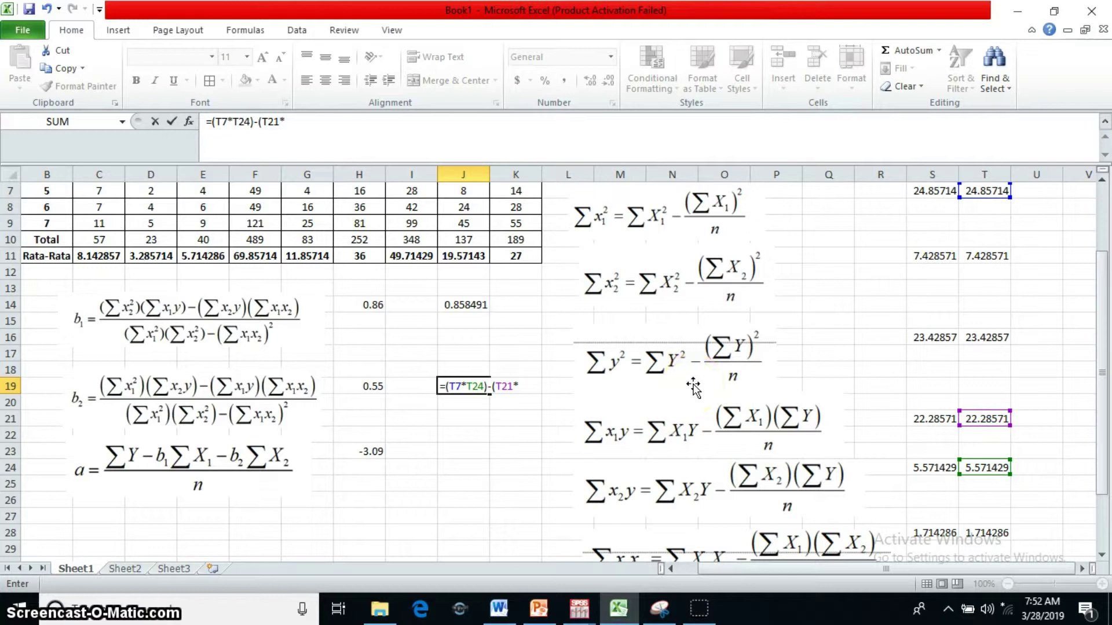
pyautogui.scroll(-1, 1077, 426)
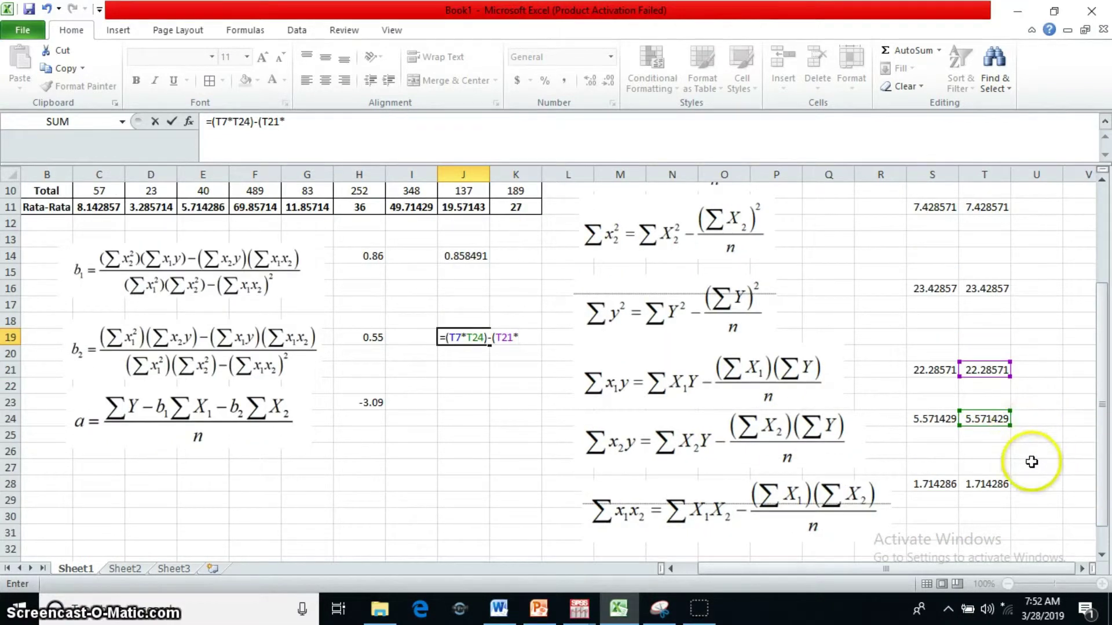
pyautogui.click(991, 484)
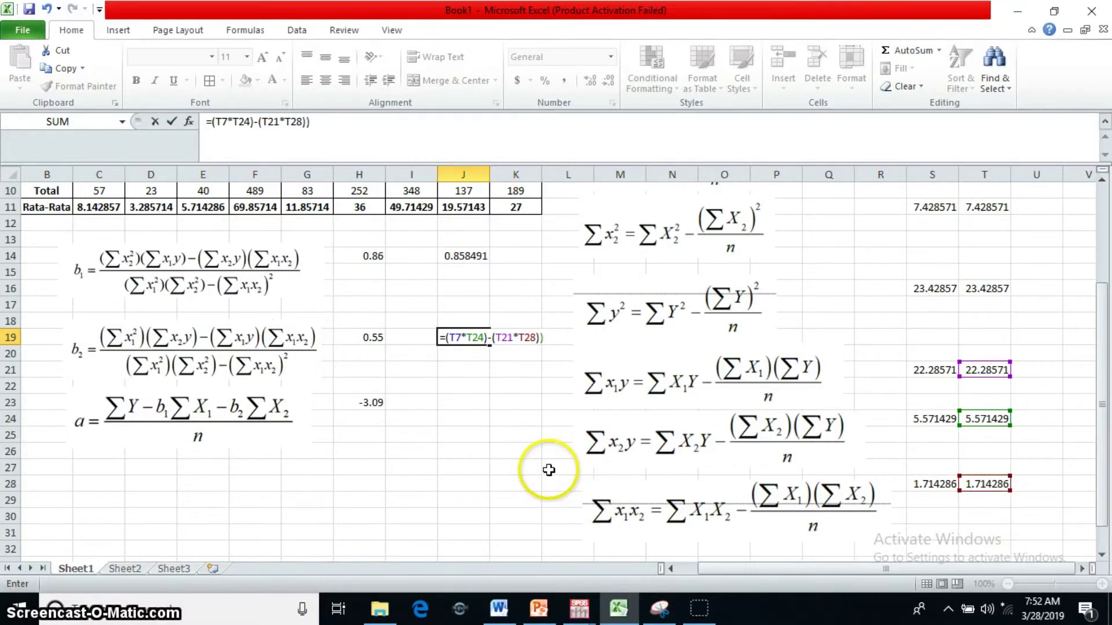
# Step: Enclose the whole b2 numerator in J19 in an outer pair of parentheses, giving =((T7*T24)-(T21*T28))
pyautogui.click(446, 336)
pyautogui.write('(')
pyautogui.click(549, 336)
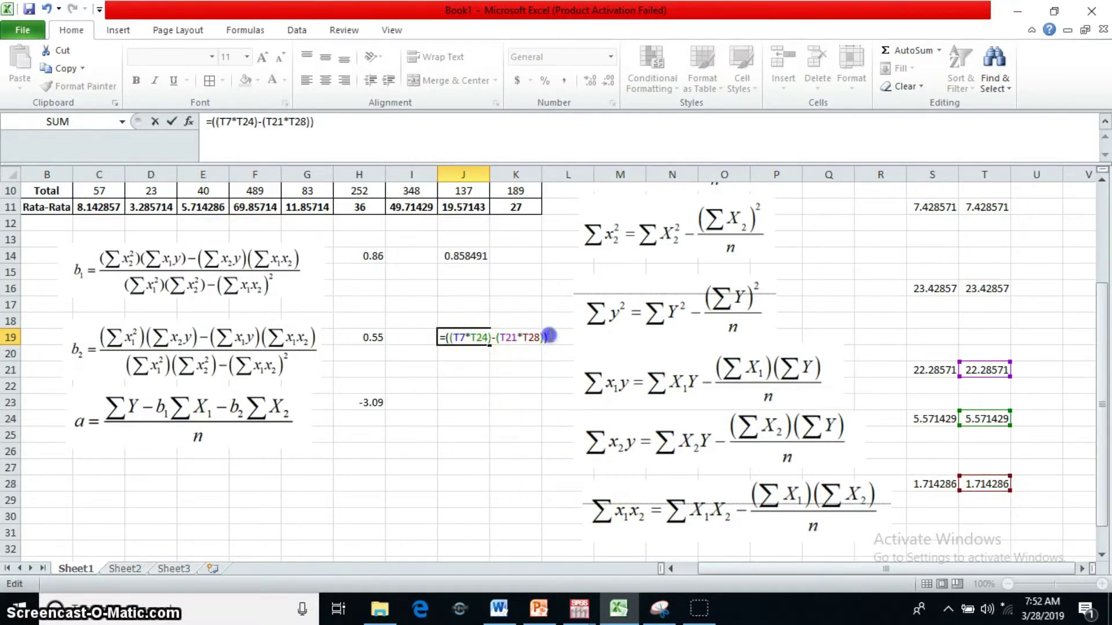
# Step: Append the b2 denominator to the J19 formula as /(T7*T11)-(T28^2)
pyautogui.write('/(')
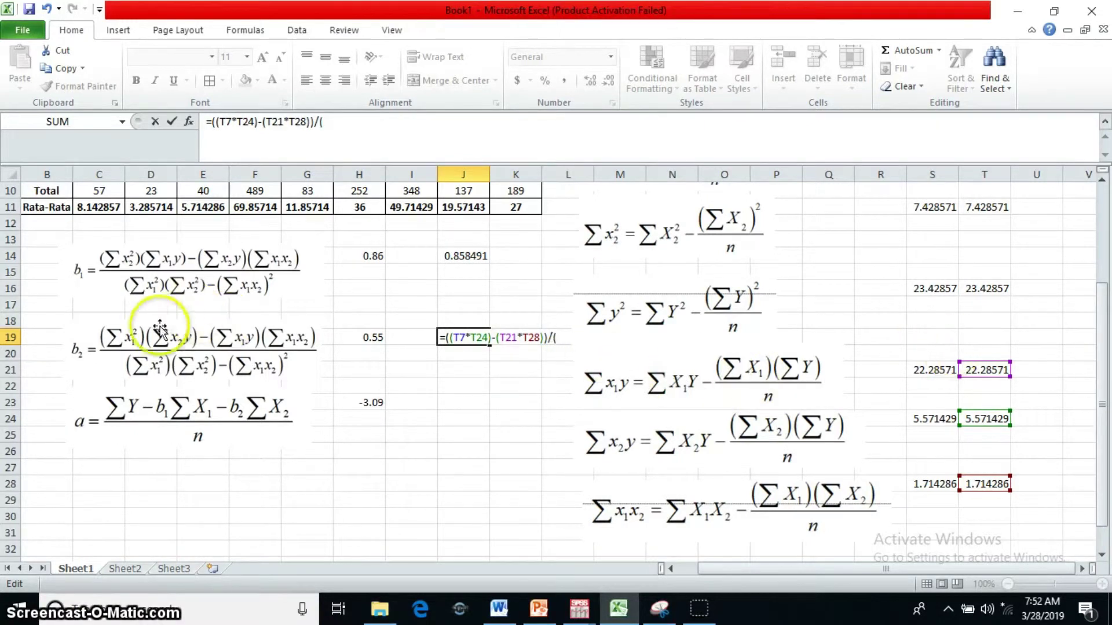
pyautogui.scroll(3, 921, 307)
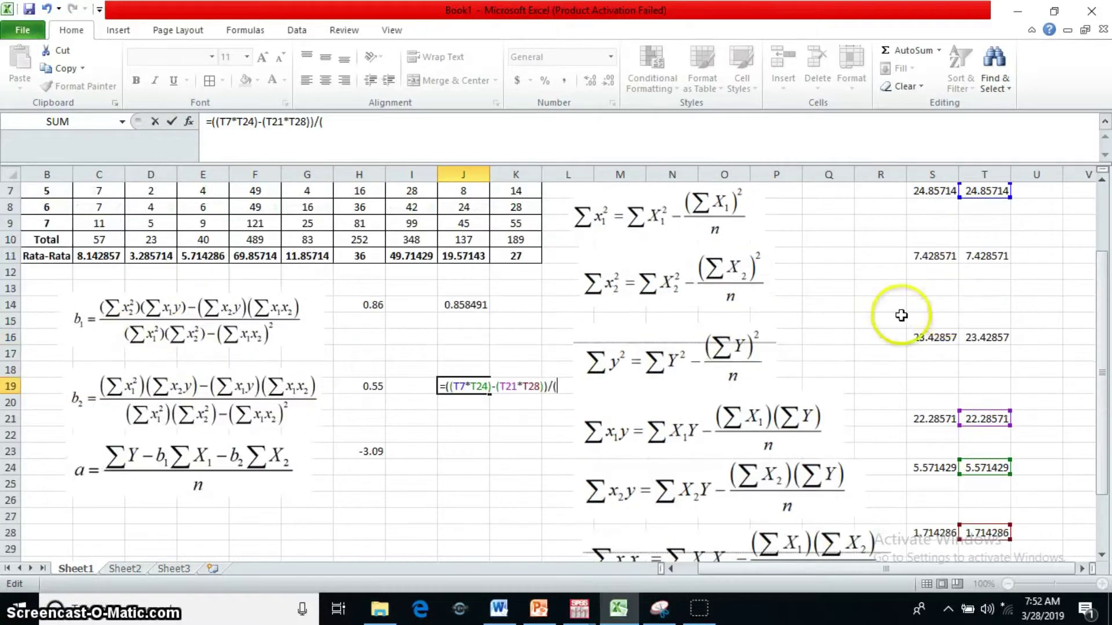
pyautogui.click(1001, 295)
pyautogui.scroll(-3, 988, 291)
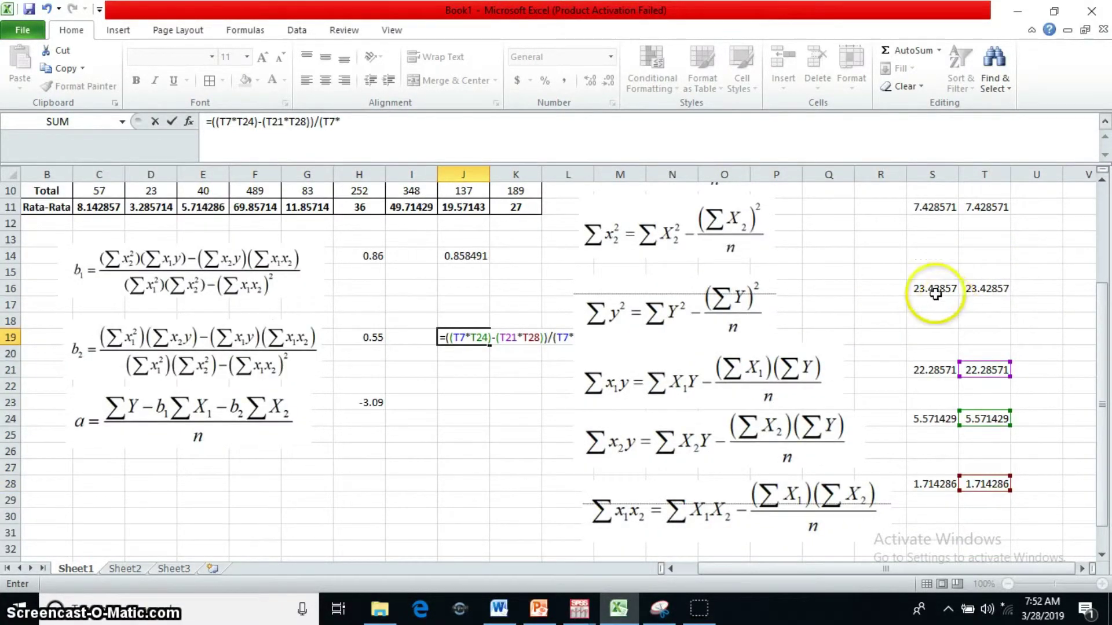
pyautogui.scroll(1, 936, 293)
pyautogui.click(986, 259)
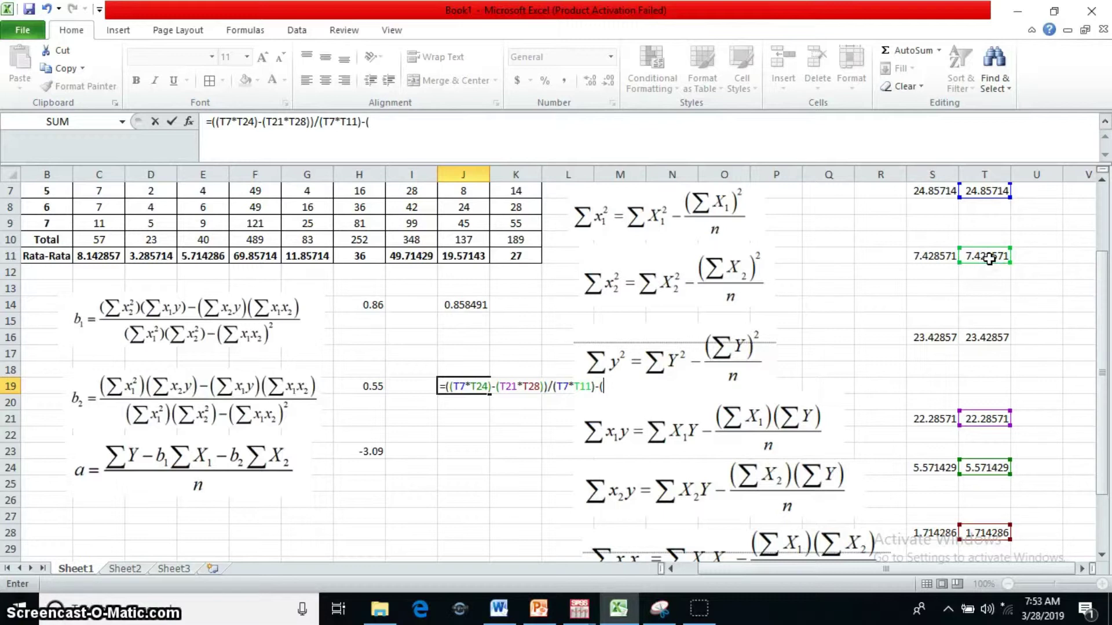
pyautogui.scroll(-2, 1032, 417)
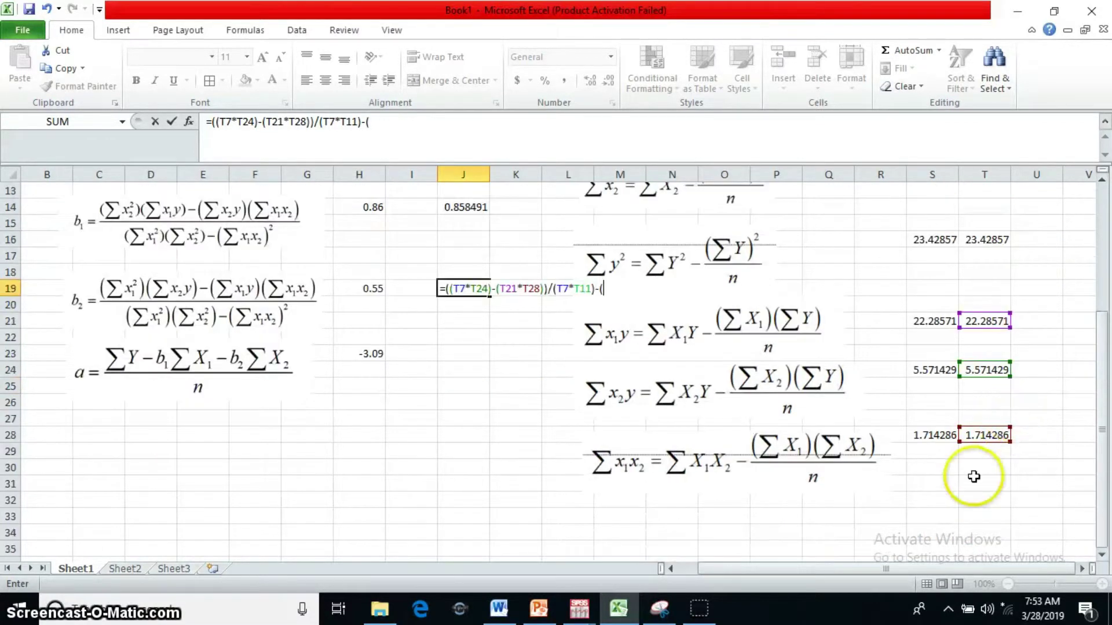
pyautogui.click(985, 435)
pyautogui.scroll(3, 924, 463)
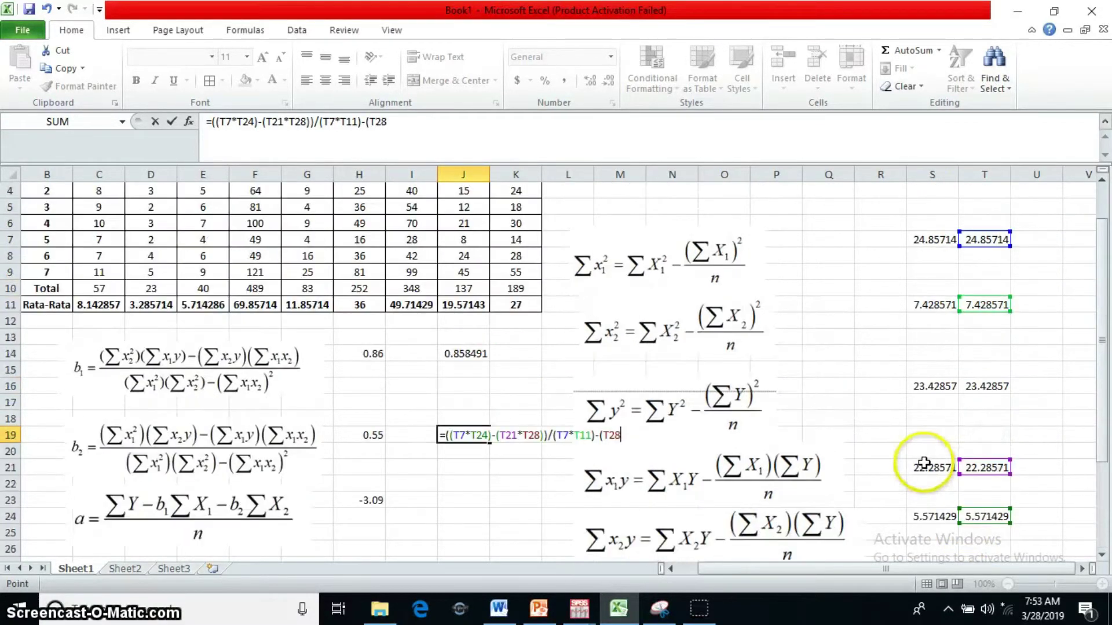
pyautogui.write('^2')
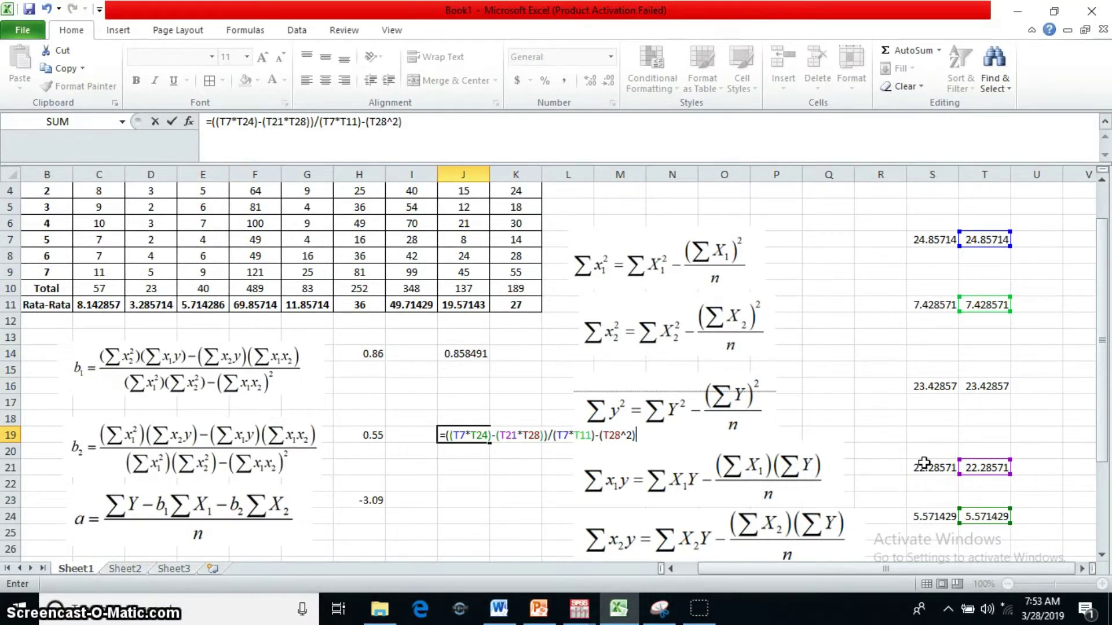
# Step: Enclose the denominator in parentheses and enter the b2 formula in J19 as =((T7*T24)-(T21*T28))/((T7*T11)-(T28^2))
pyautogui.click(553, 434)
pyautogui.write('(')
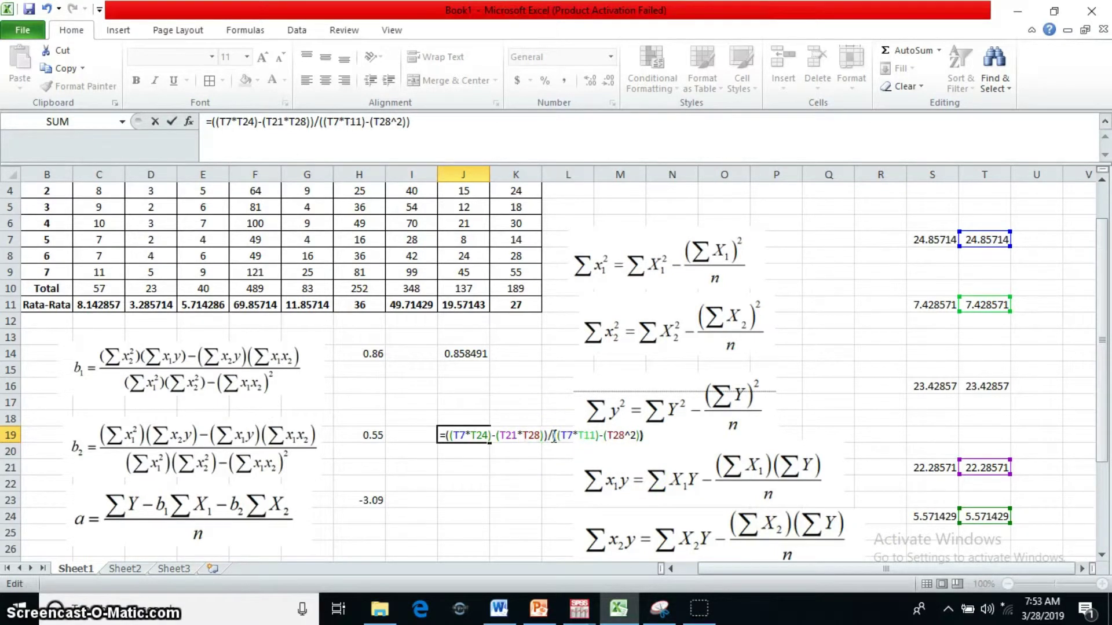
pyautogui.press('Return')
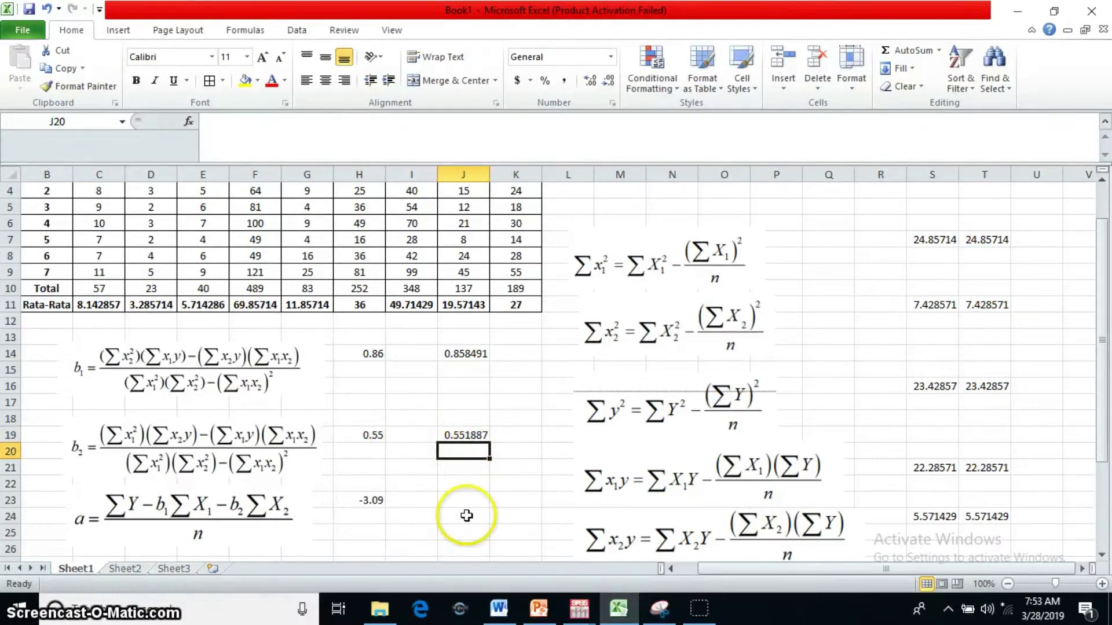
# Step: Start the formula for a in J23 with the Y total, =(E10), followed by a minus sign
pyautogui.scroll(-1, 282, 457)
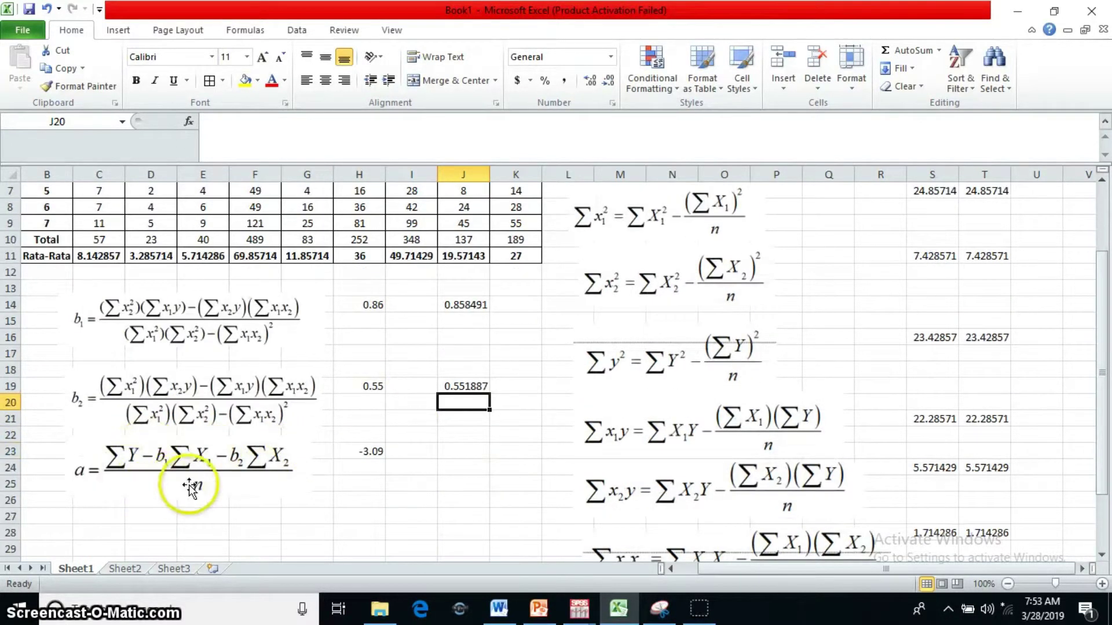
pyautogui.click(464, 453)
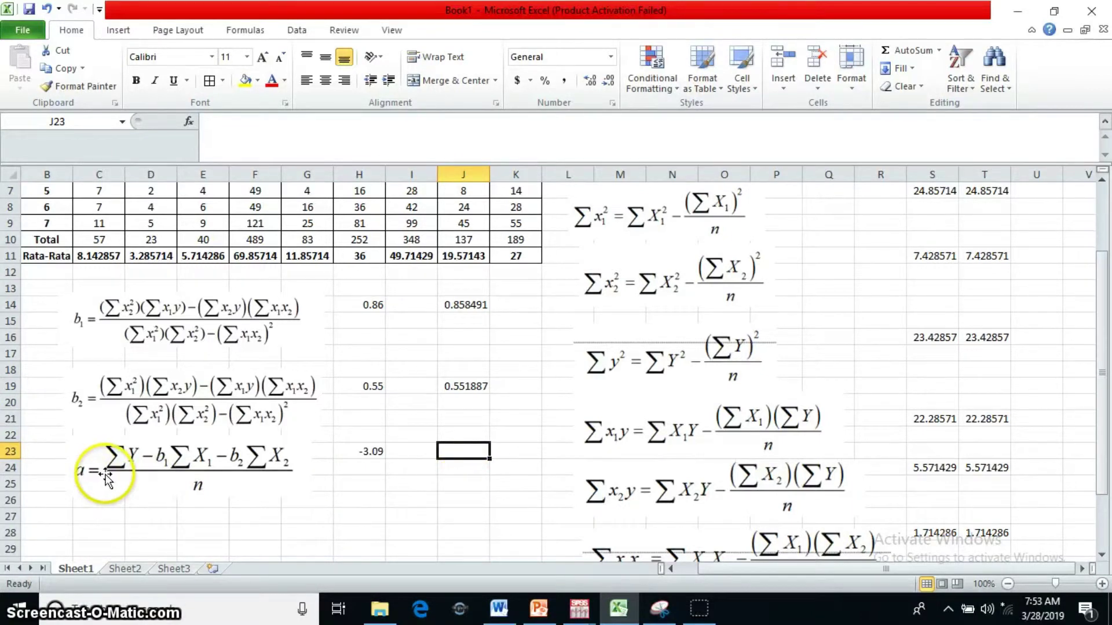
pyautogui.write('=')
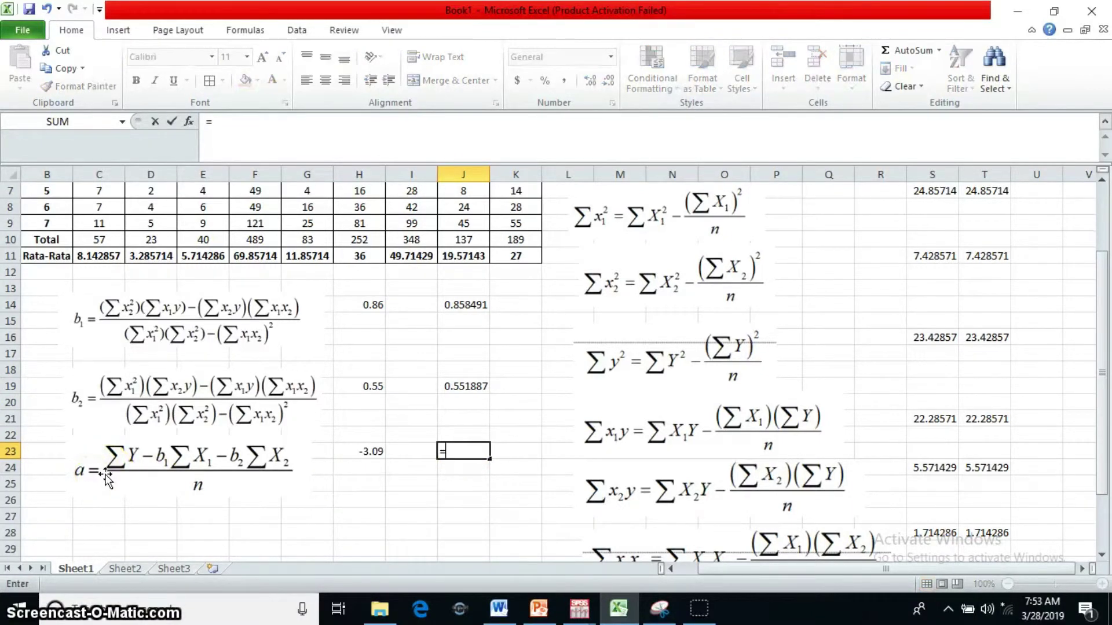
pyautogui.write('(')
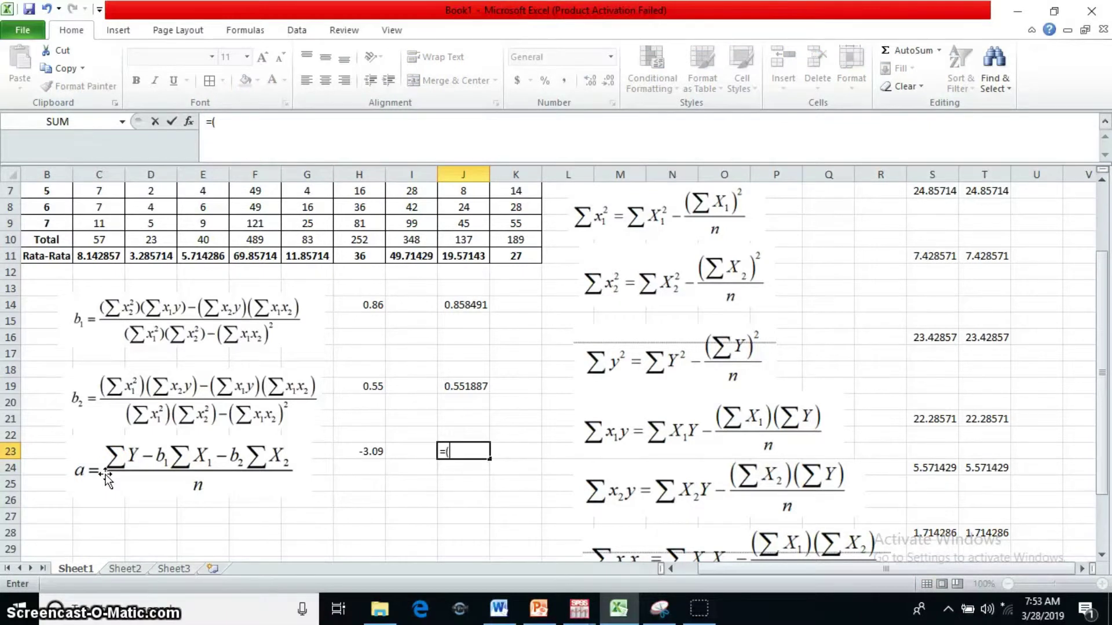
pyautogui.scroll(2, 112, 496)
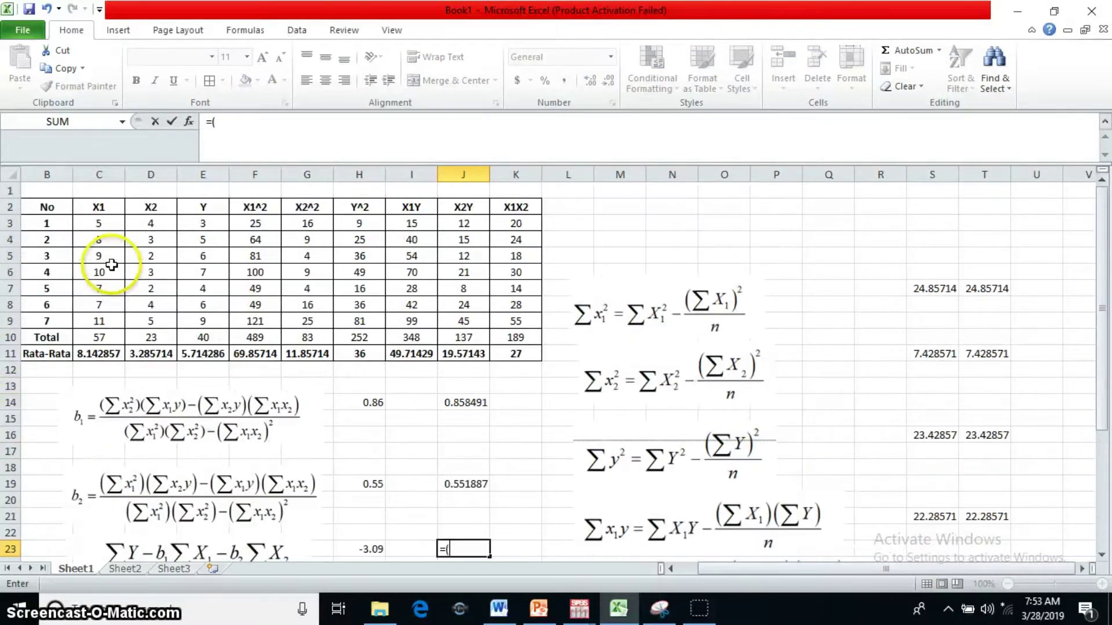
pyautogui.click(210, 339)
pyautogui.scroll(-1, 272, 389)
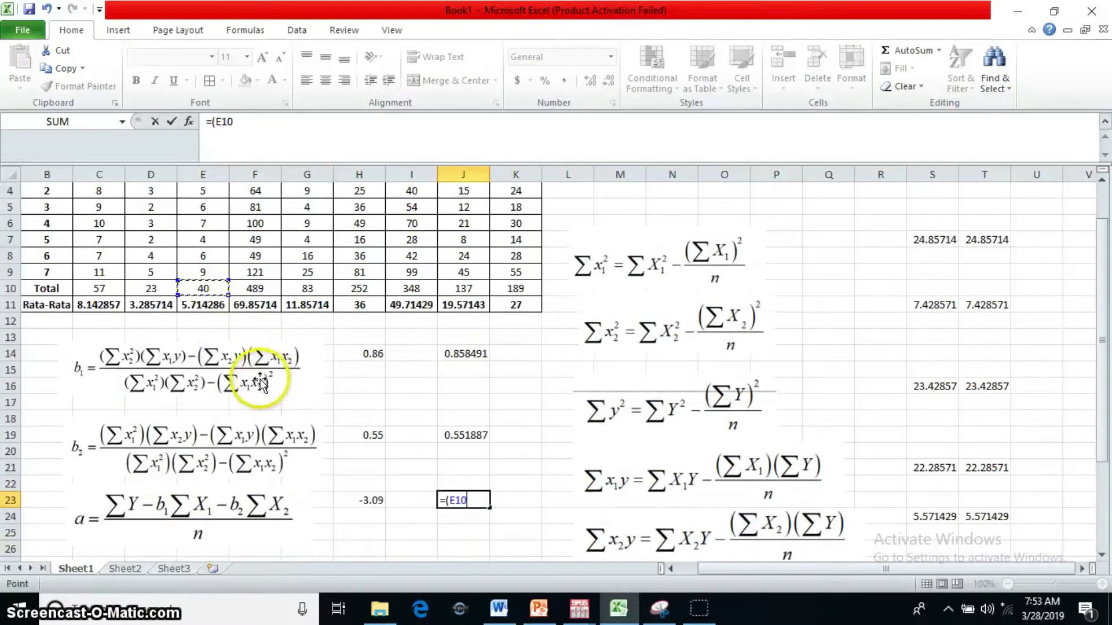
pyautogui.write(')-(')
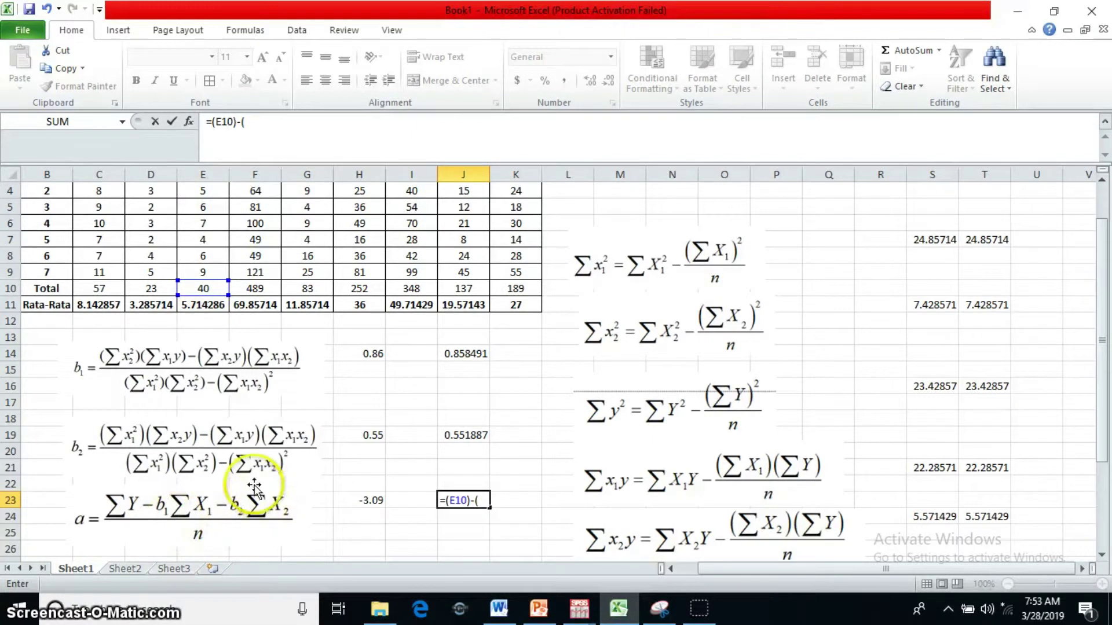
# Step: Add the product of b1 and the X1 total, (J14*C10), to the J23 formula as the first subtracted term
pyautogui.click(472, 354)
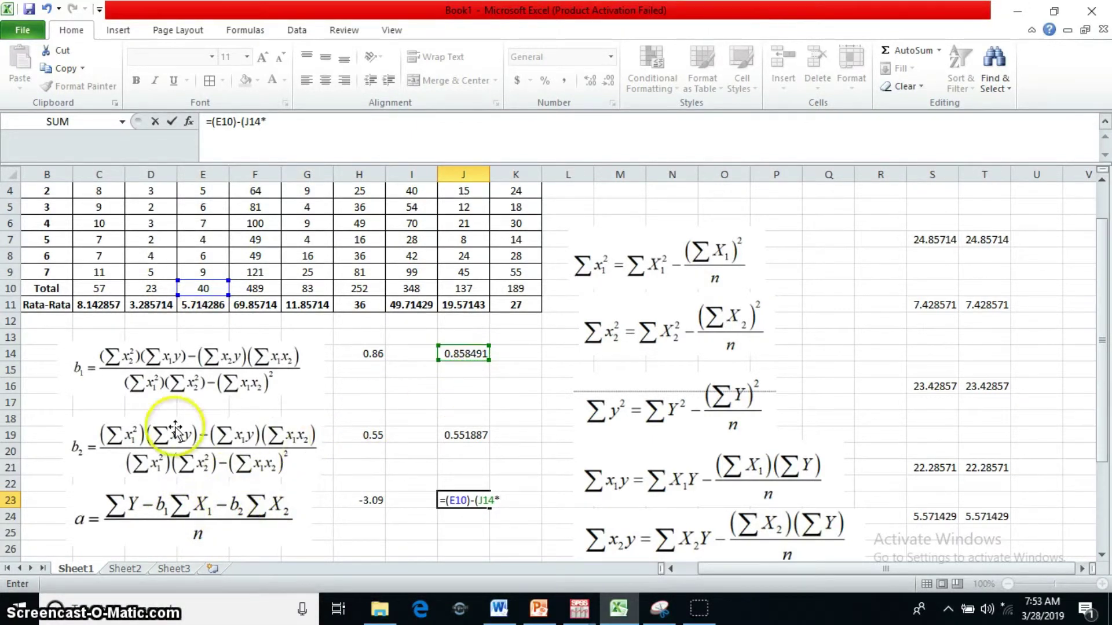
pyautogui.scroll(1, 148, 348)
pyautogui.click(99, 337)
pyautogui.scroll(-1, 179, 359)
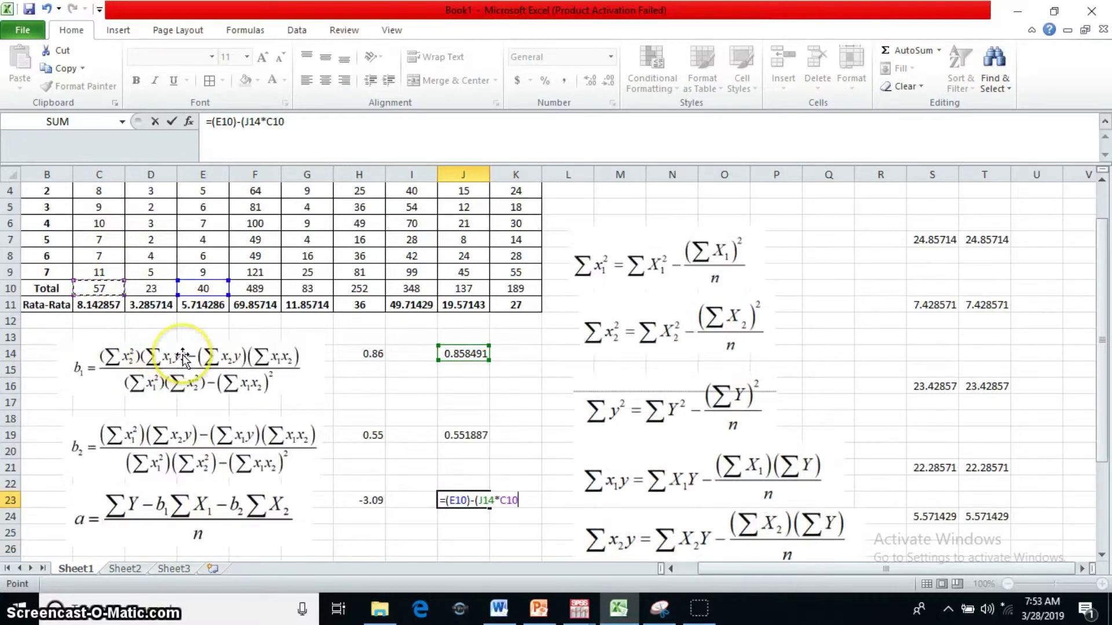
pyautogui.write(')-(')
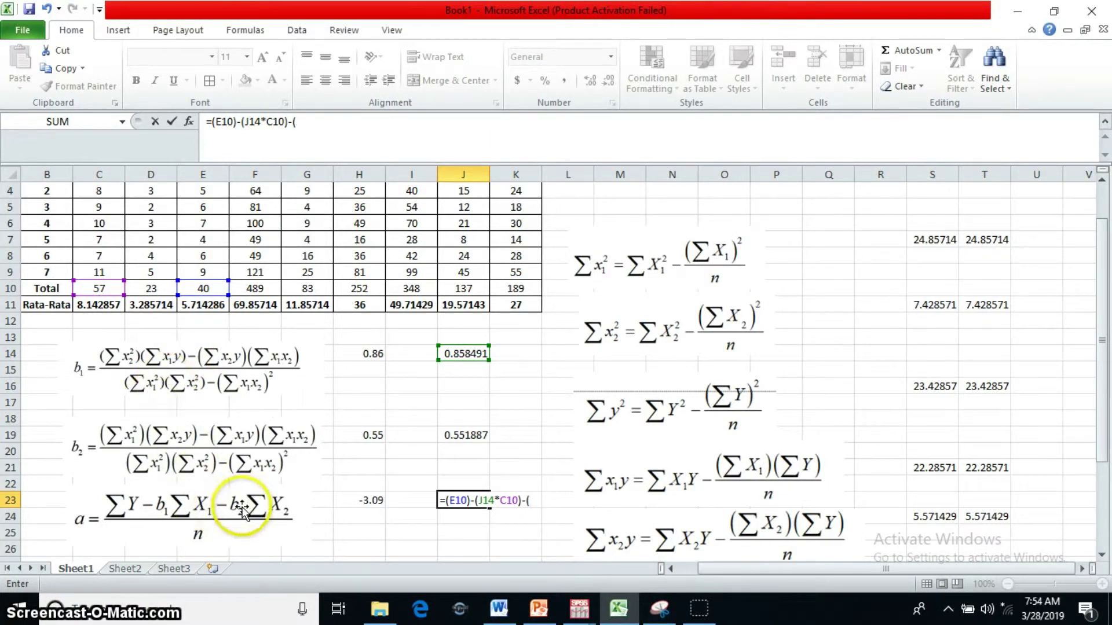
# Step: Complete the numerator of a in J23 by subtracting the product of b2 and the X2 total, (J19*D10)
pyautogui.click(470, 434)
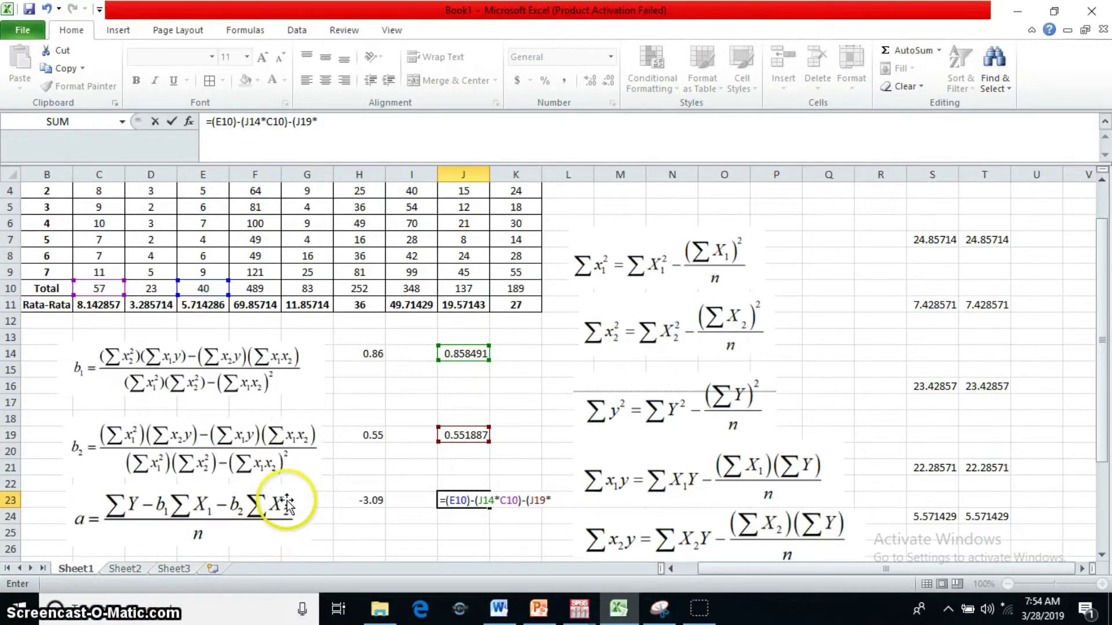
pyautogui.scroll(1, 152, 290)
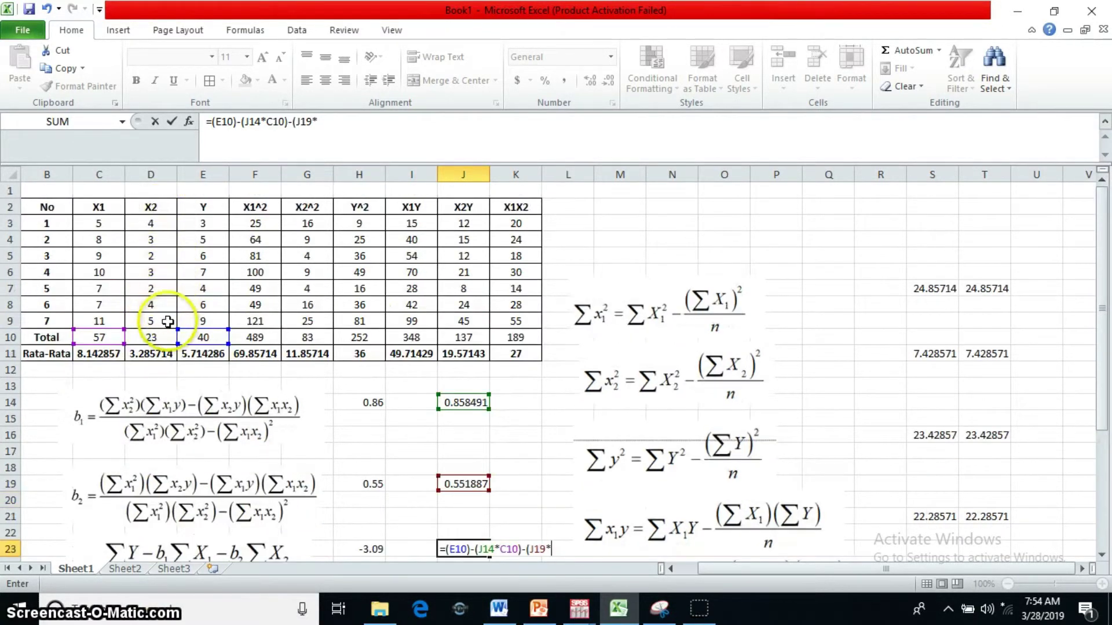
pyautogui.click(152, 337)
pyautogui.scroll(-1, 246, 354)
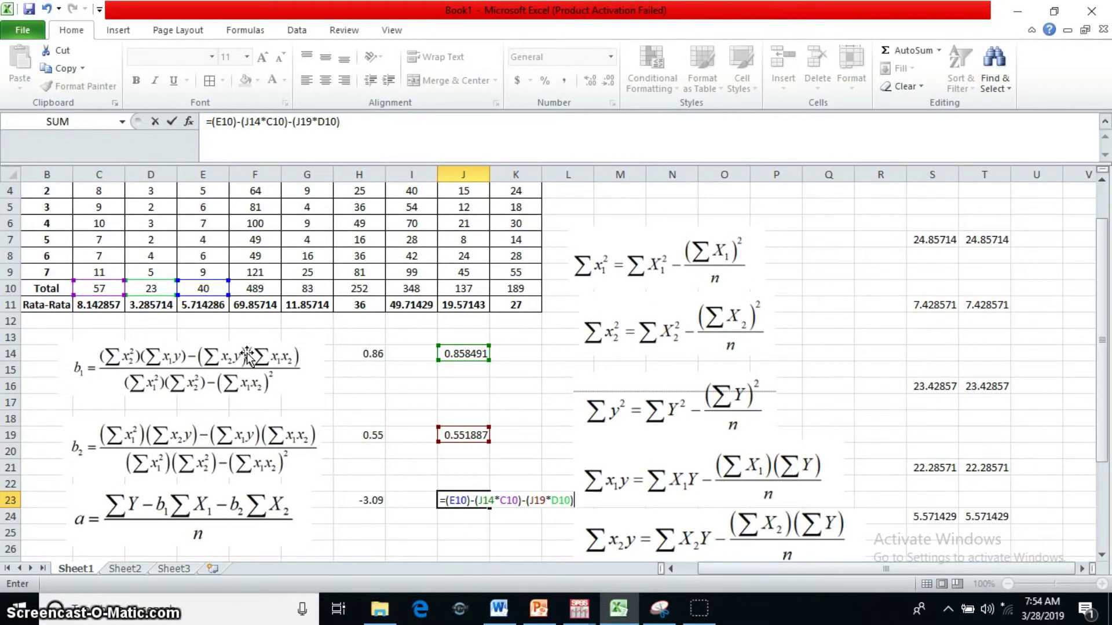
# Step: Enclose the whole numerator of a in J23 in outer parentheses, giving =((E10)-(J14*C10)-(J19*D10)), and continue editing at its end
pyautogui.click(443, 501)
pyautogui.write('(')
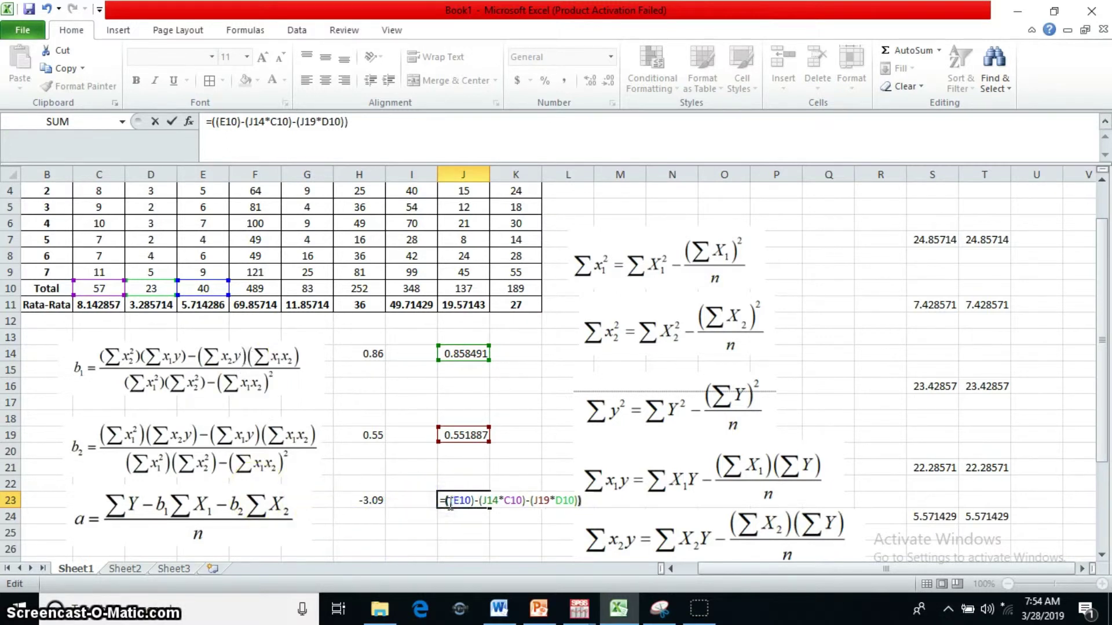
pyautogui.click(576, 506)
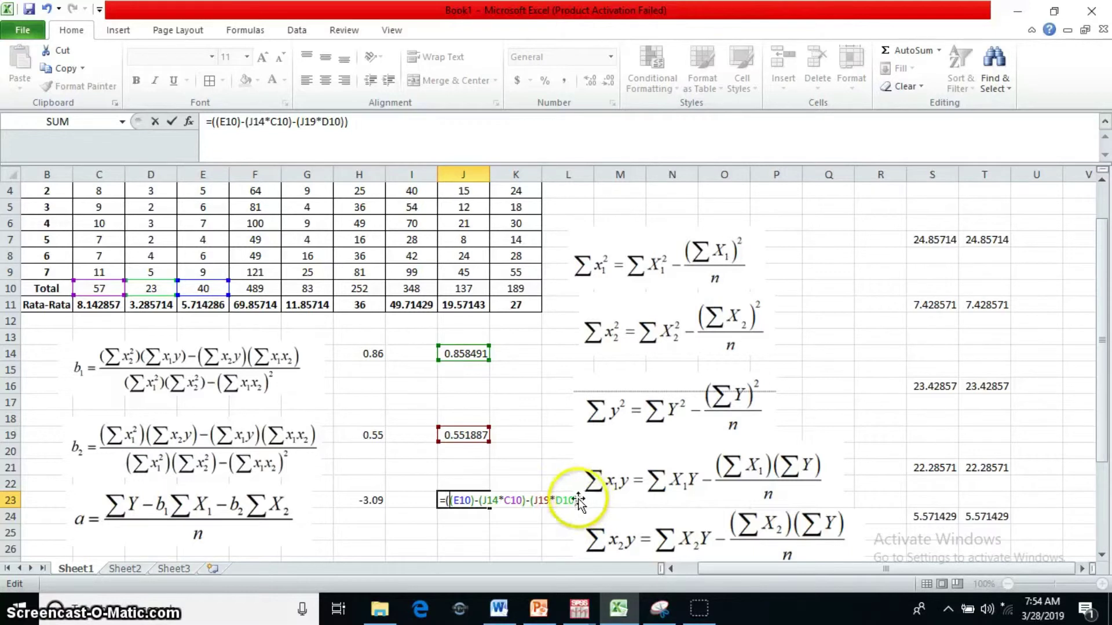
pyautogui.click(369, 126)
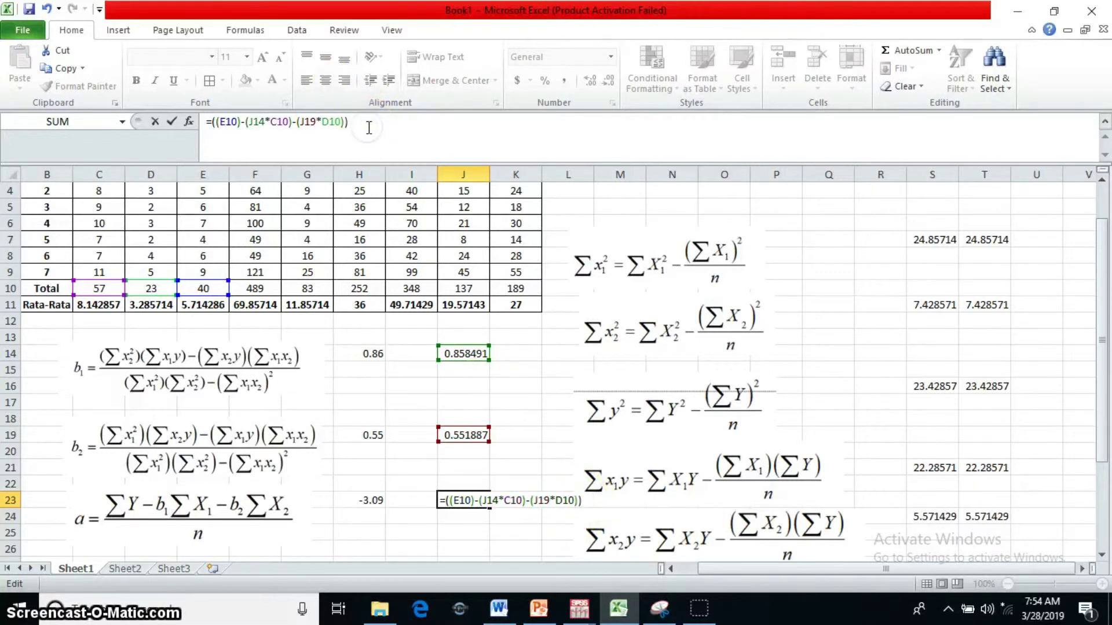
# Step: Complete the formula for a in J23 by dividing the parenthesized numerator by 7, and enter it
pyautogui.write('/7')
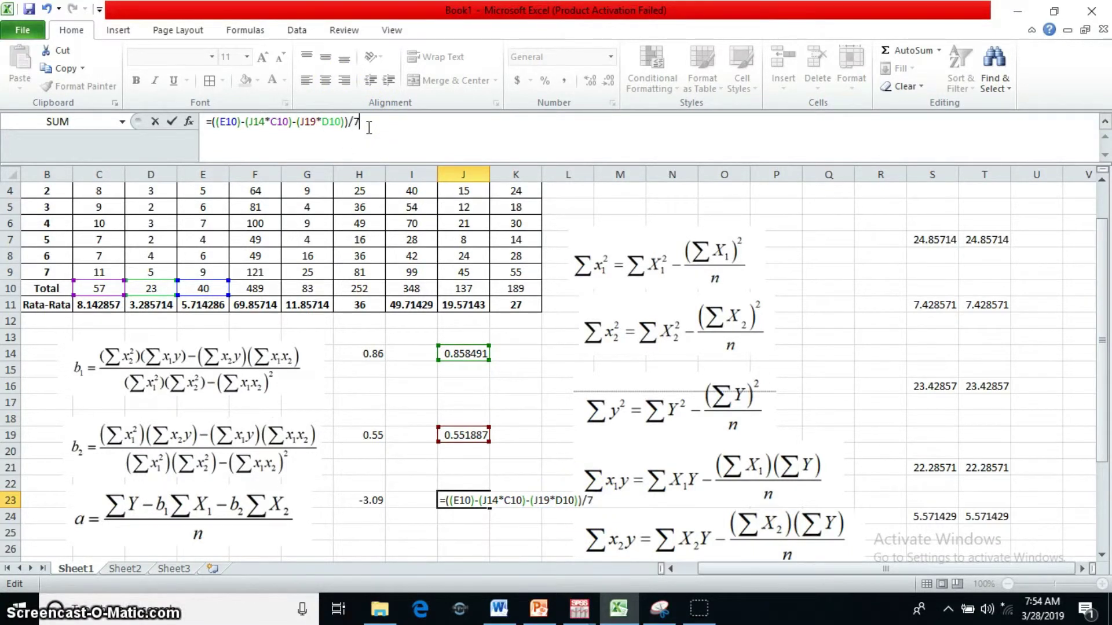
pyautogui.press('Return')
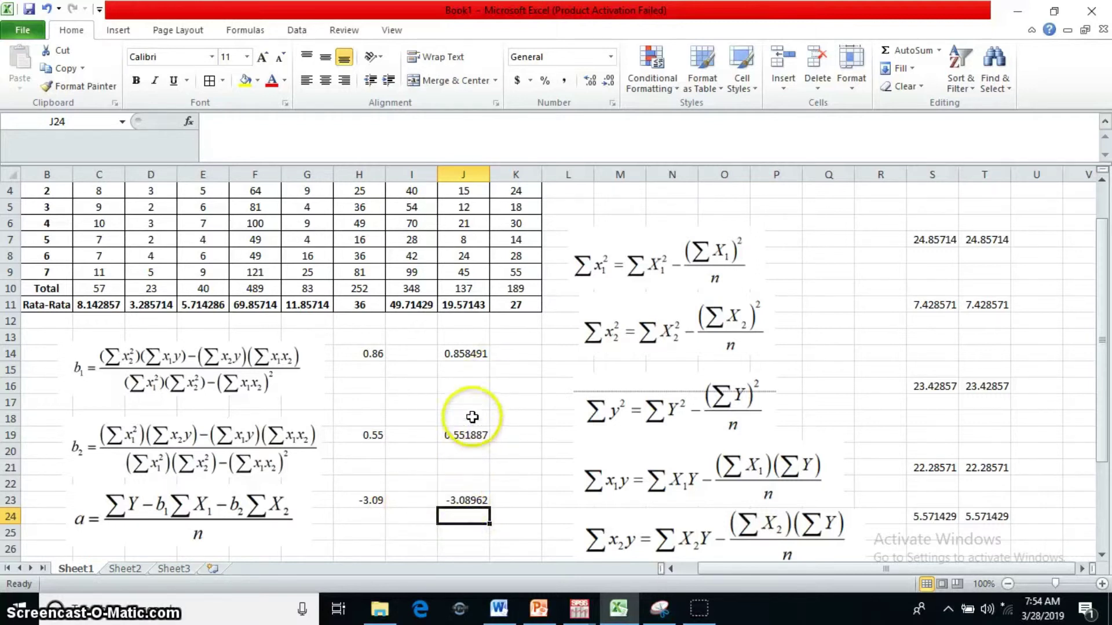
# Step: Write the general regression equation as text in H27: Y = a + b1X1+b2X2
pyautogui.scroll(-1, 472, 402)
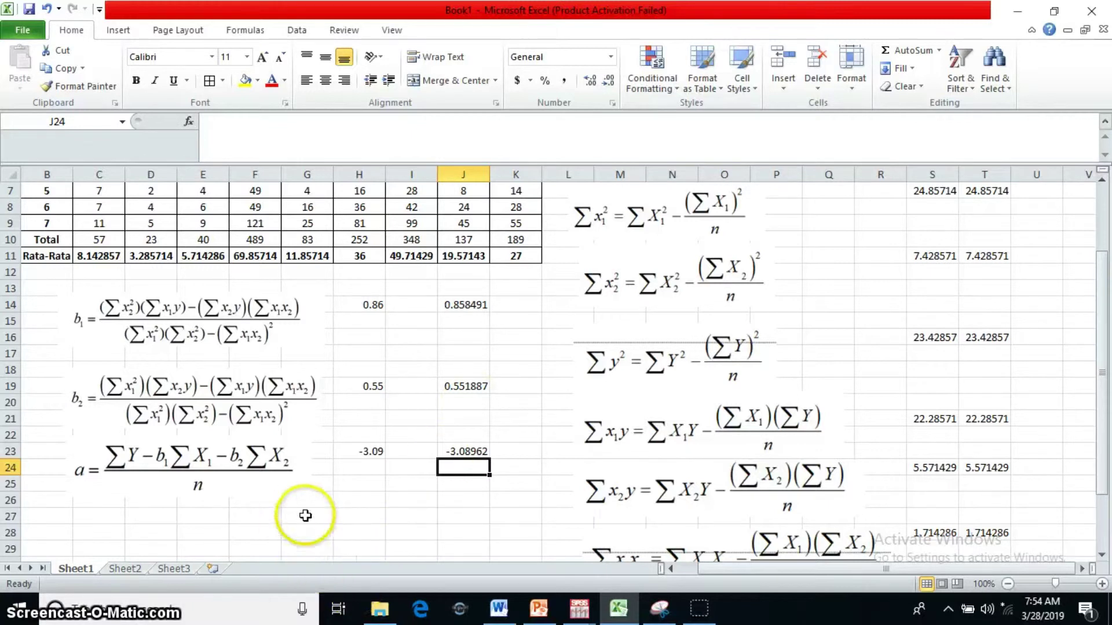
pyautogui.click(339, 511)
pyautogui.write('Y = a + b1X')
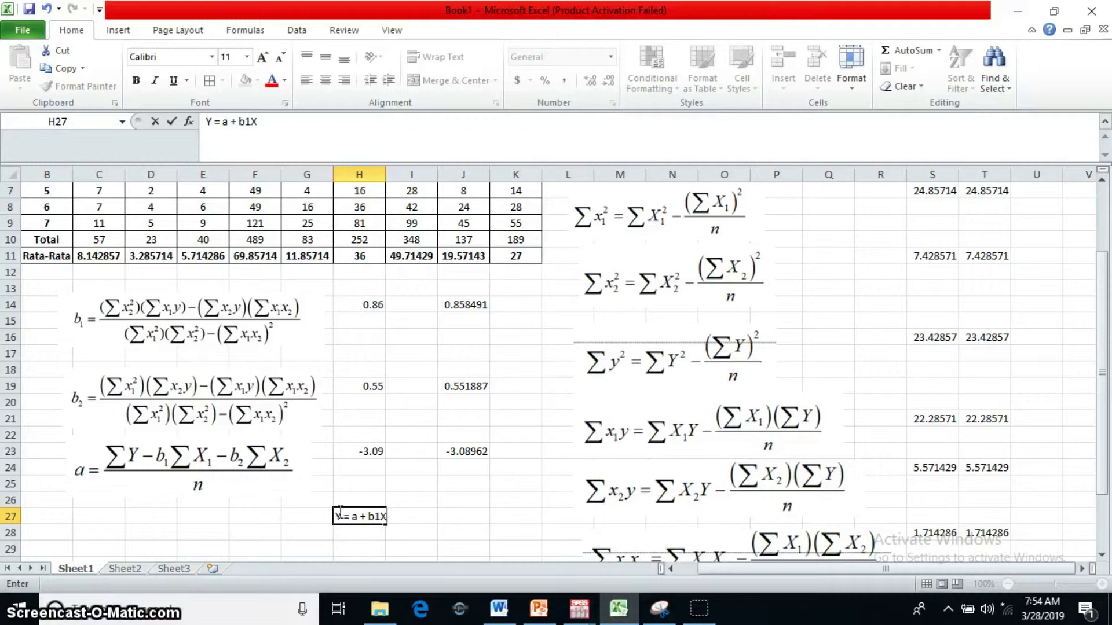
pyautogui.write('1+b2')
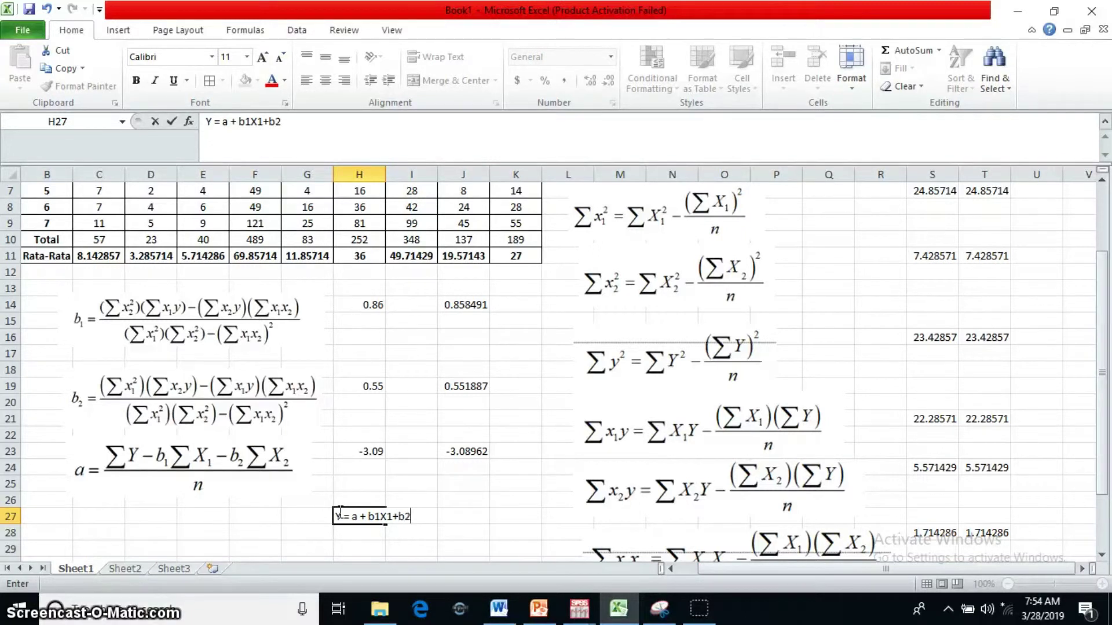
pyautogui.write('X')
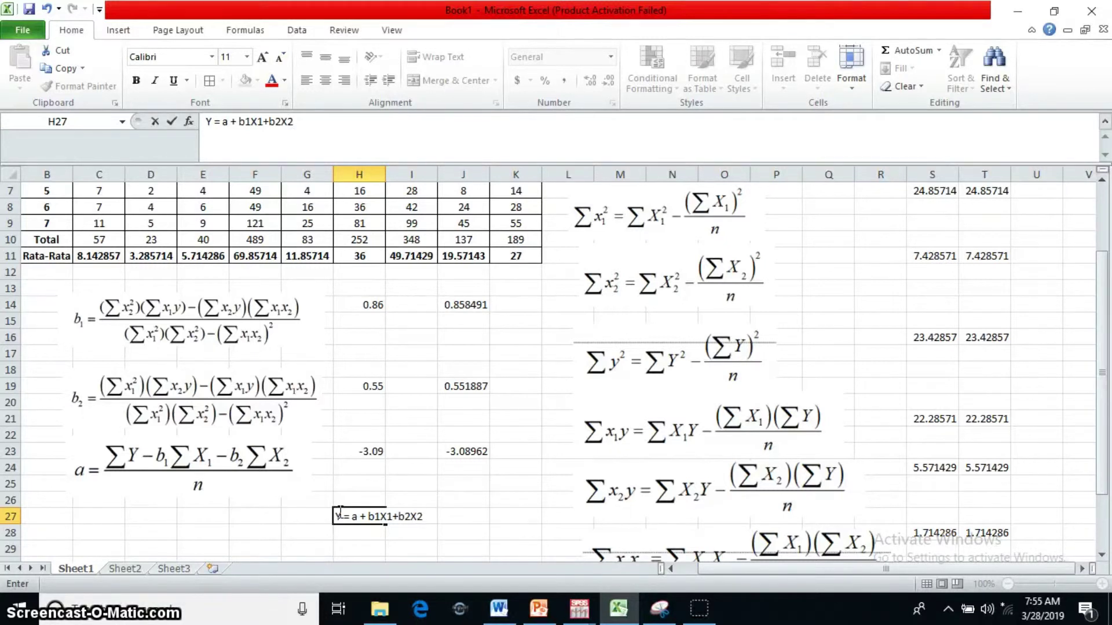
pyautogui.write('2')
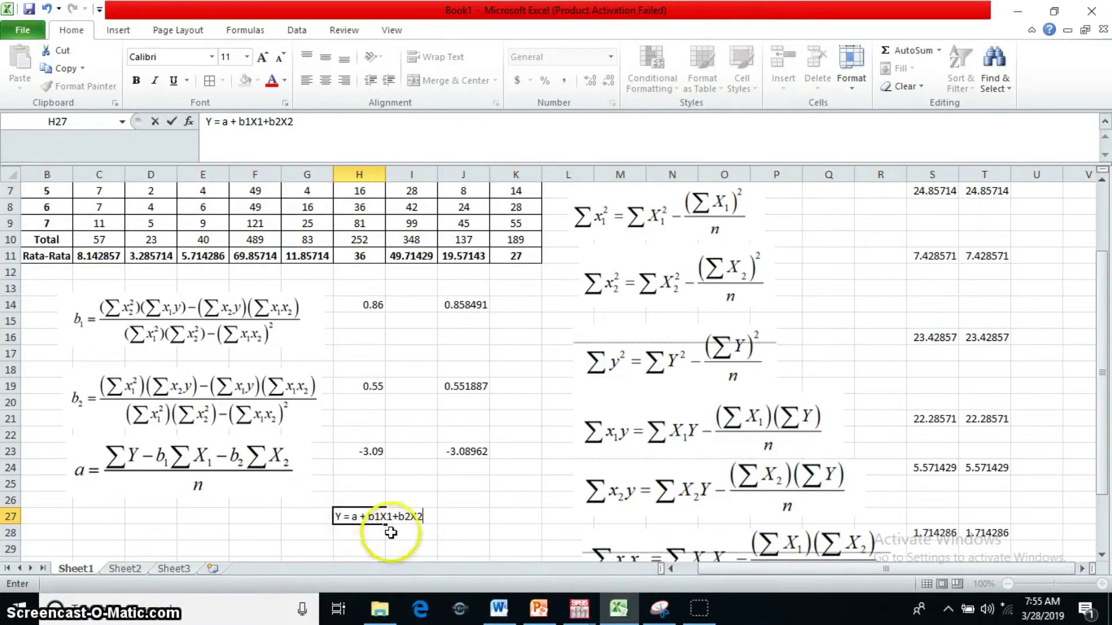
# Step: Write the fitted equation Y=-3.09+0.86X1+0.55X2 as text in H28 and slightly widen column H
pyautogui.click(361, 539)
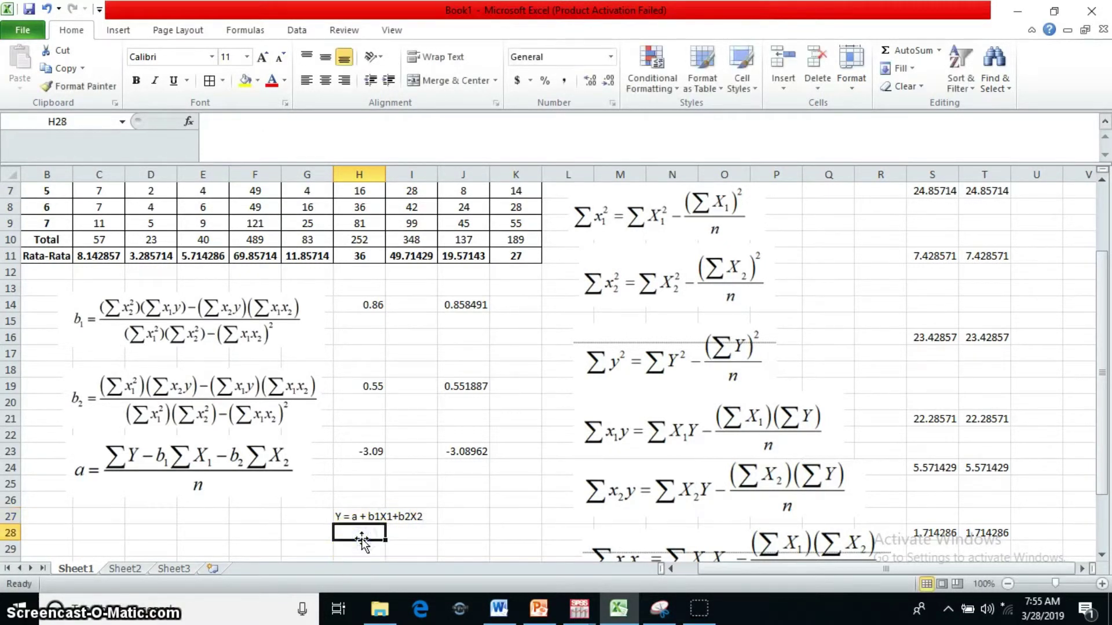
pyautogui.write('Y')
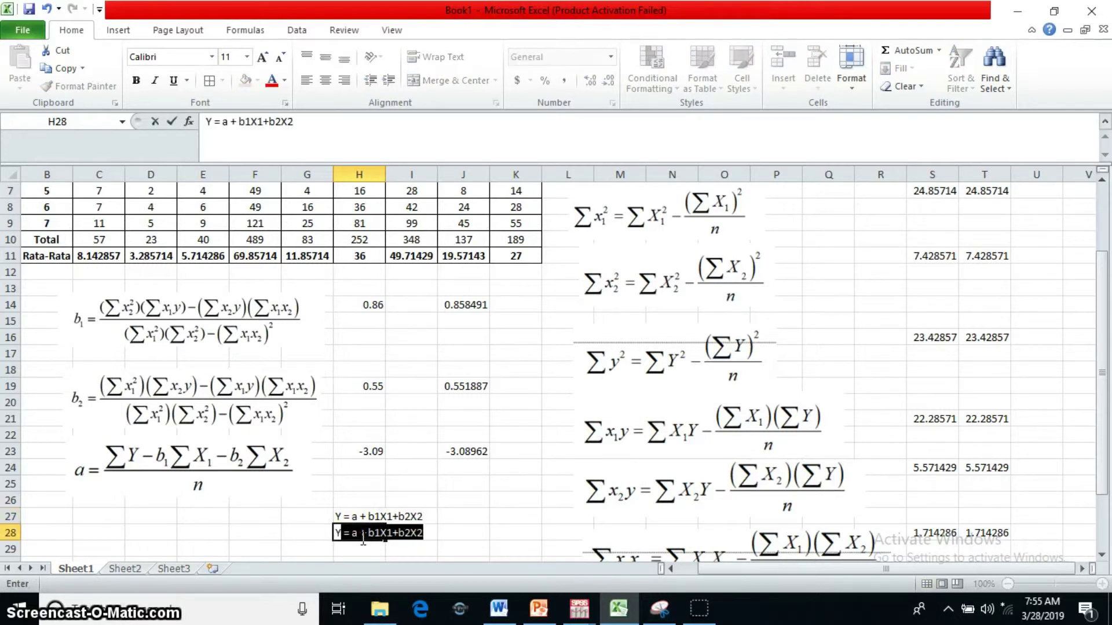
pyautogui.write('=')
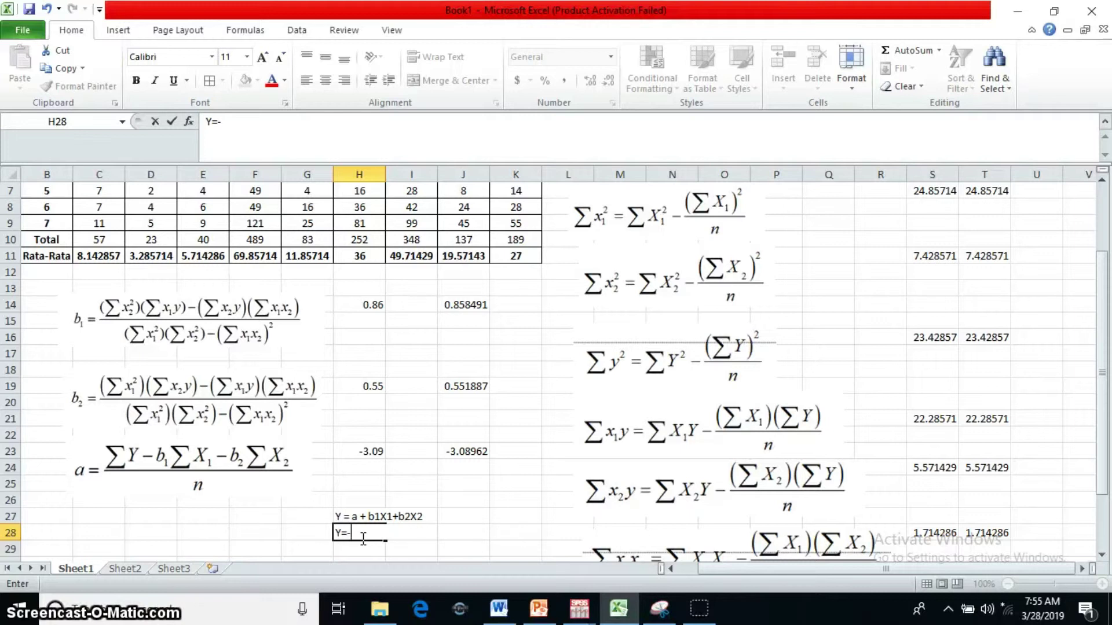
pyautogui.write('-3.08')
pyautogui.press('BackSpace')
pyautogui.write('9+0.86X1')
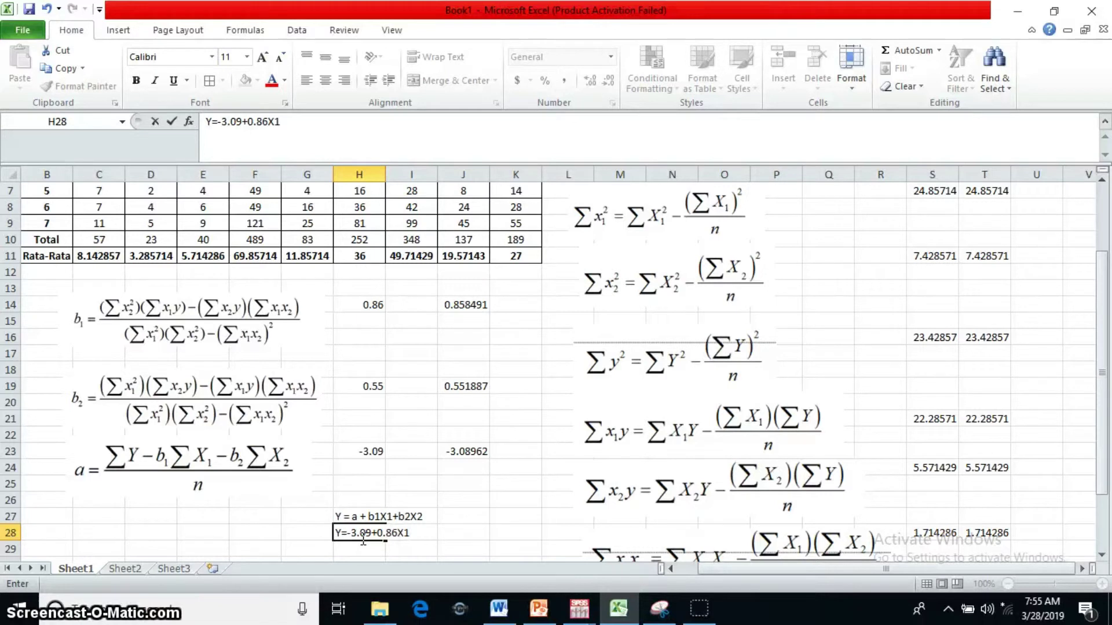
pyautogui.write('+0.55X2')
pyautogui.click(499, 499)
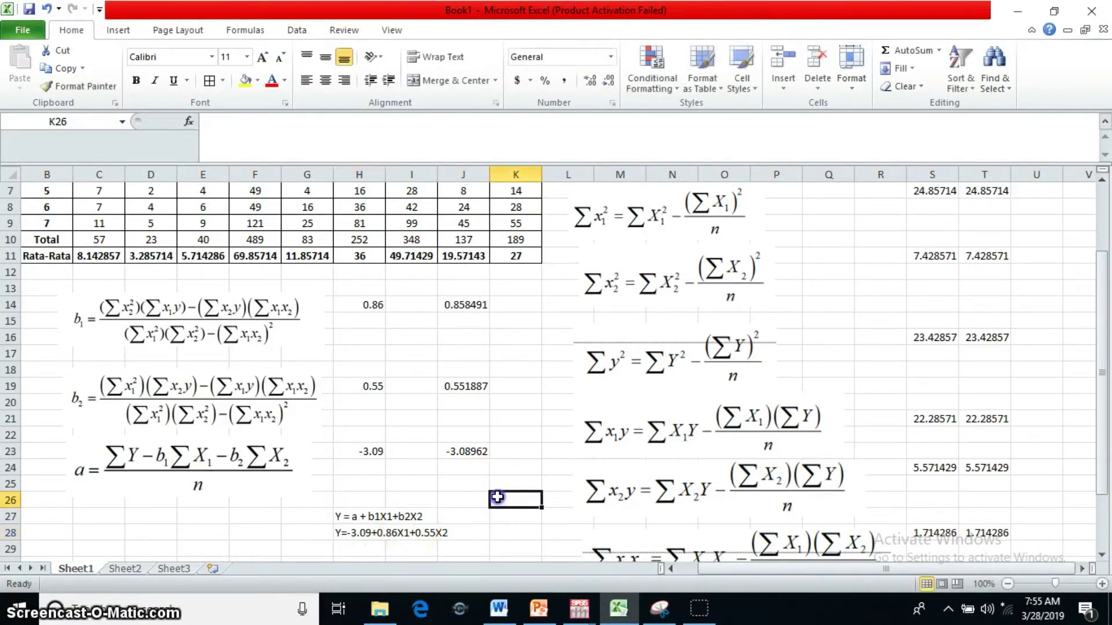
pyautogui.moveTo(385, 178); pyautogui.dragTo(412, 178)
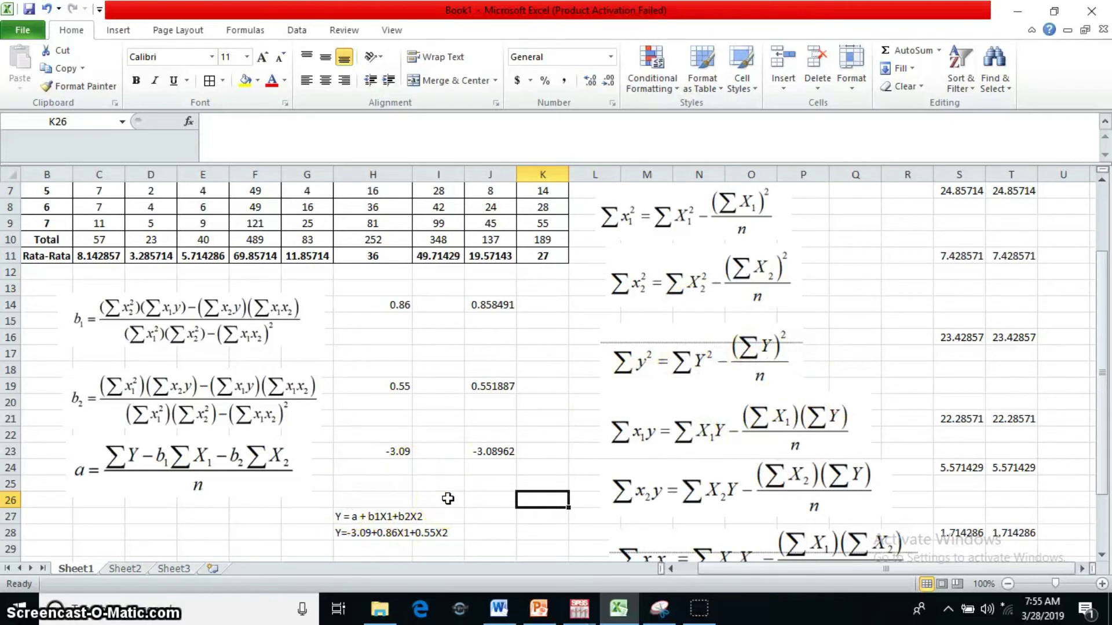
# Step: Switch to the SPSS regression output and place its reduced window beside the hand-computed coefficients in the worksheet
pyautogui.click(594, 612)
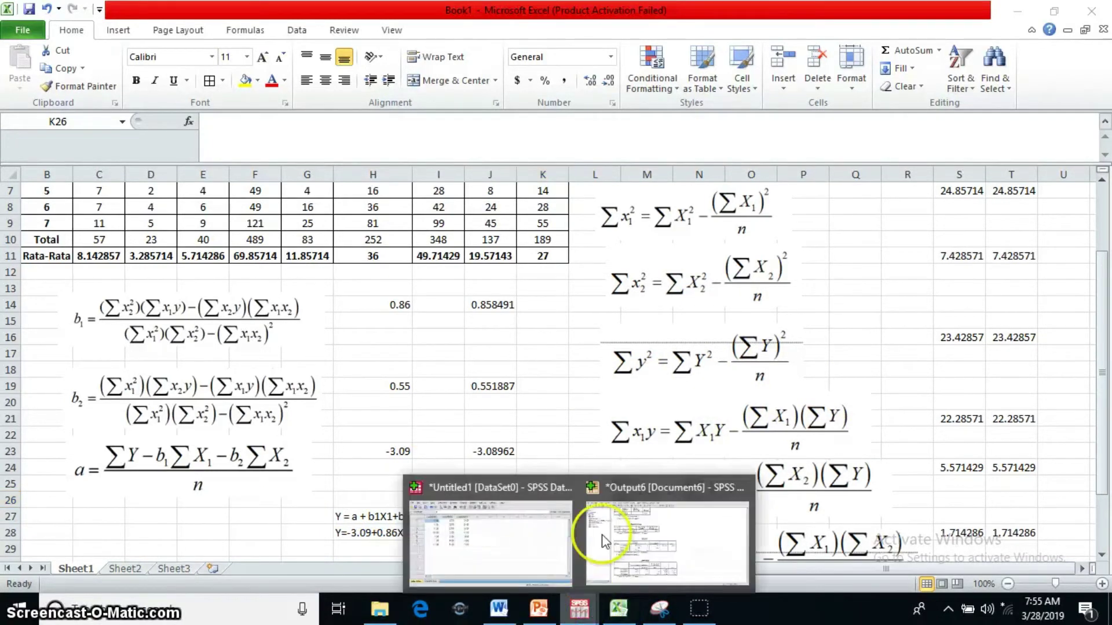
pyautogui.click(647, 548)
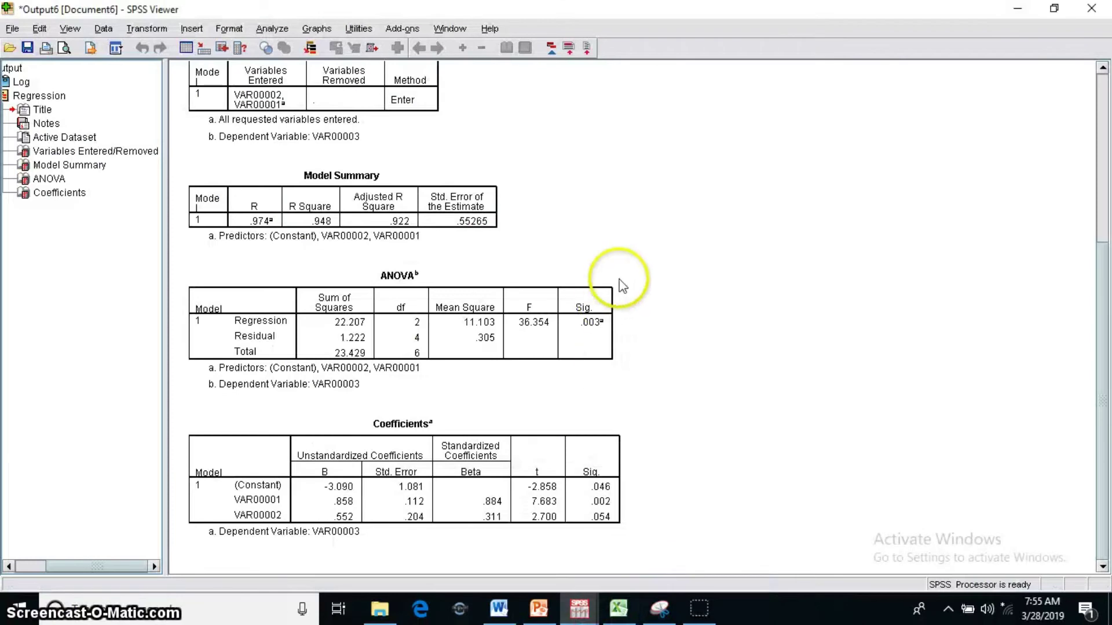
pyautogui.click(1103, 293)
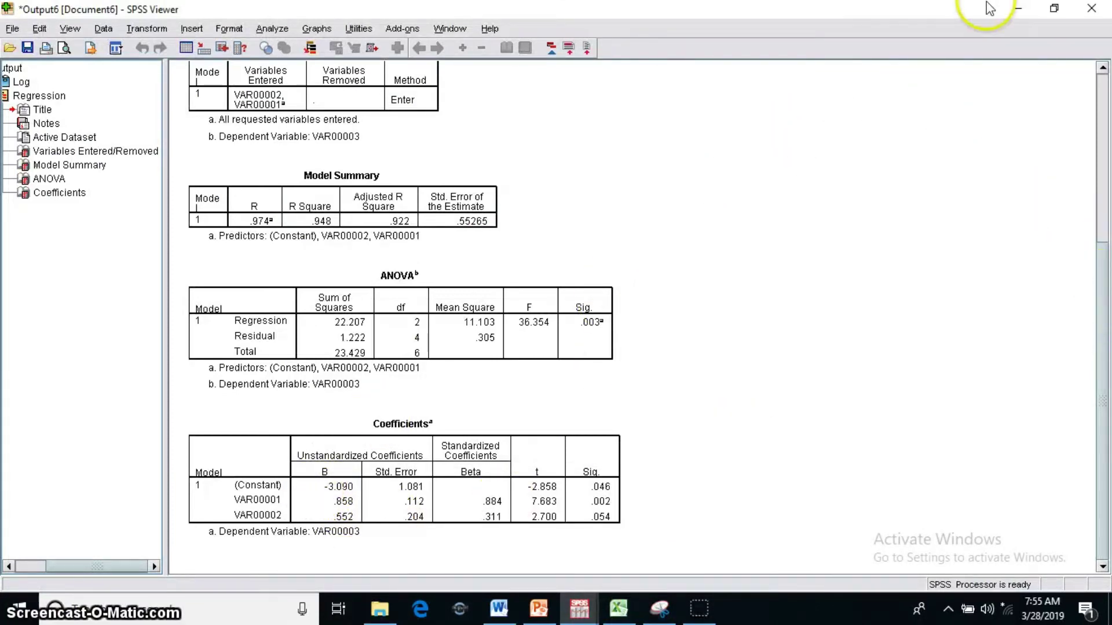
pyautogui.click(1054, 8)
pyautogui.moveTo(615, 116); pyautogui.dragTo(947, 70)
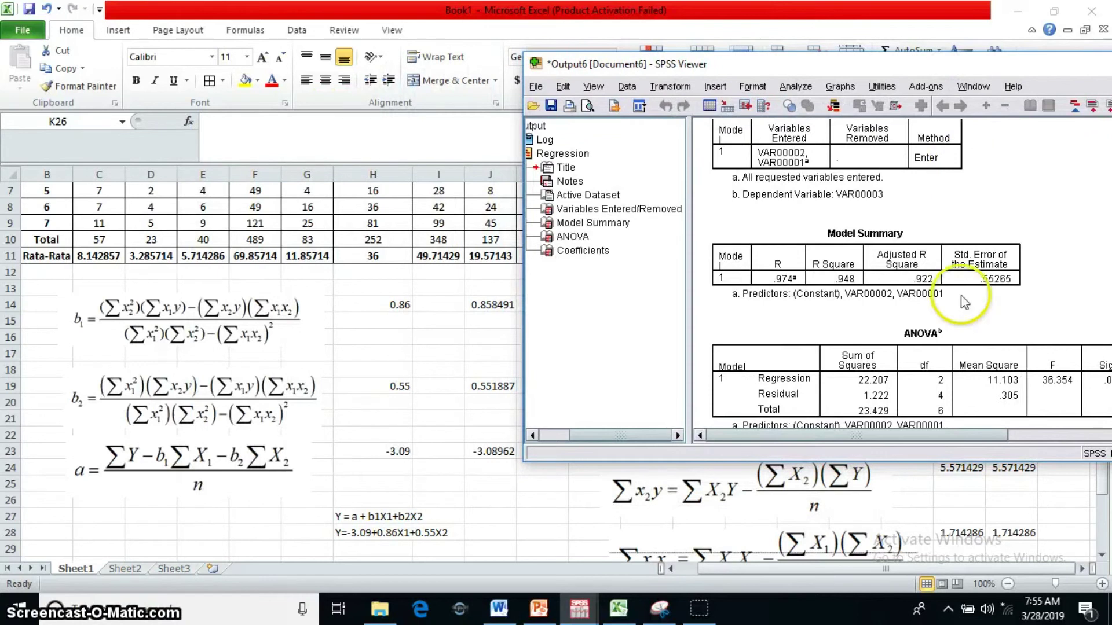
# Step: Review the SPSS output from Variables Entered/Removed to Coefficients, comparing the unstandardized B values with the worksheet's a, b1 and b2
pyautogui.click(1051, 269)
pyautogui.scroll(3, 1060, 273)
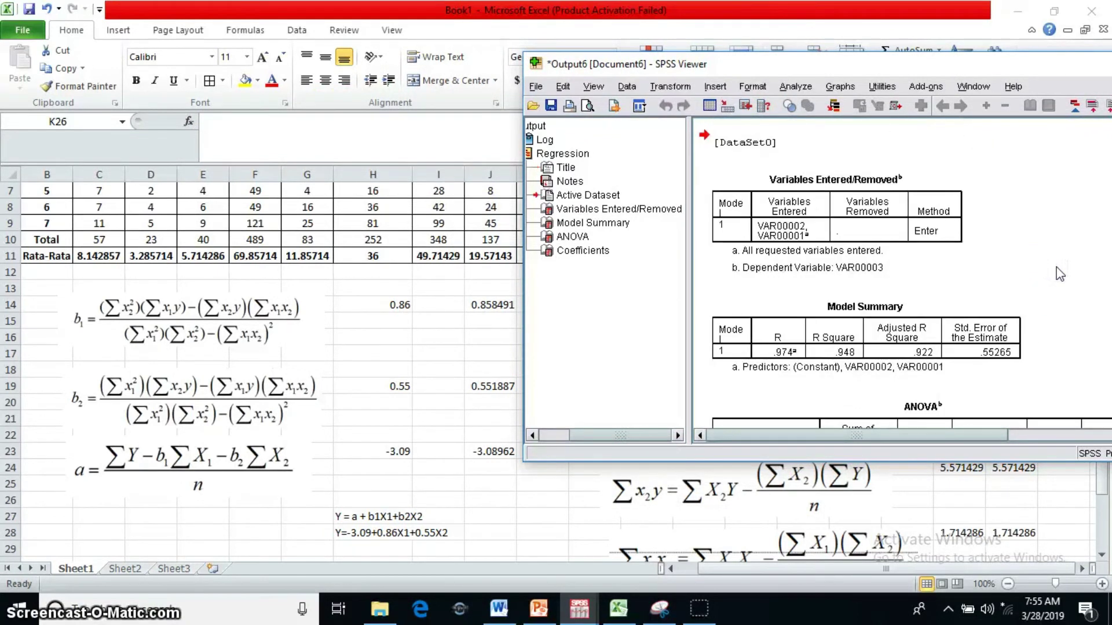
pyautogui.scroll(-10, 1059, 273)
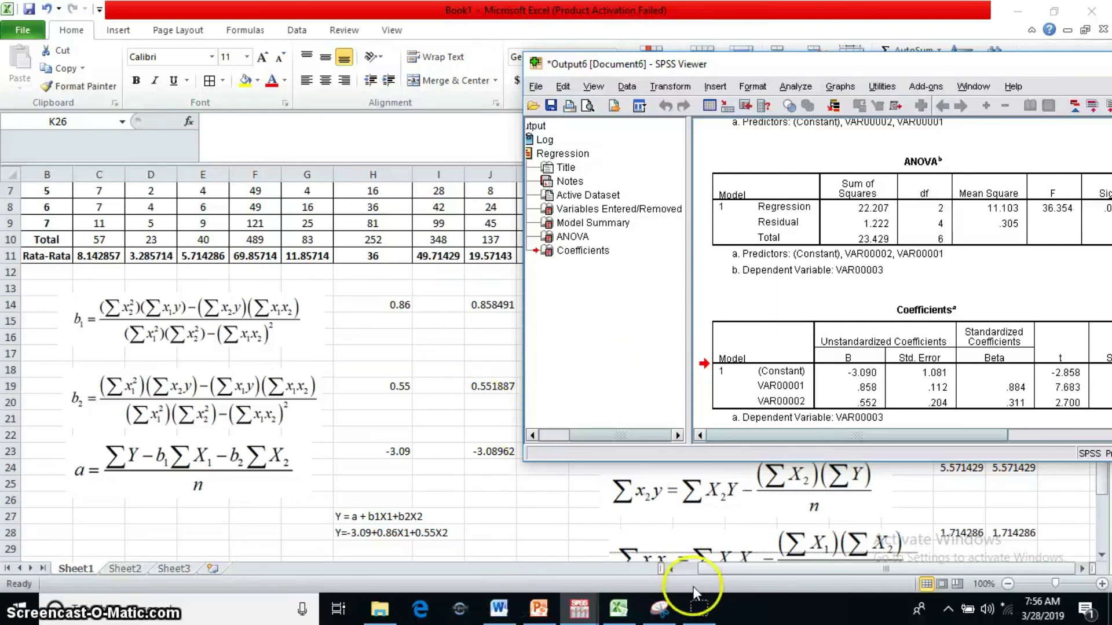
pyautogui.click(708, 615)
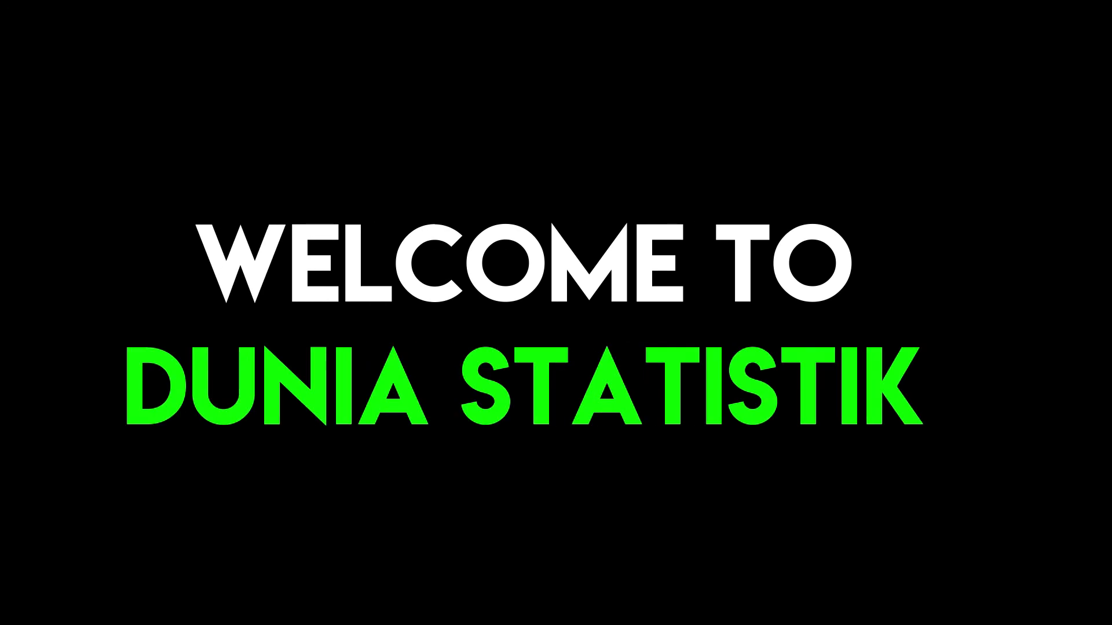